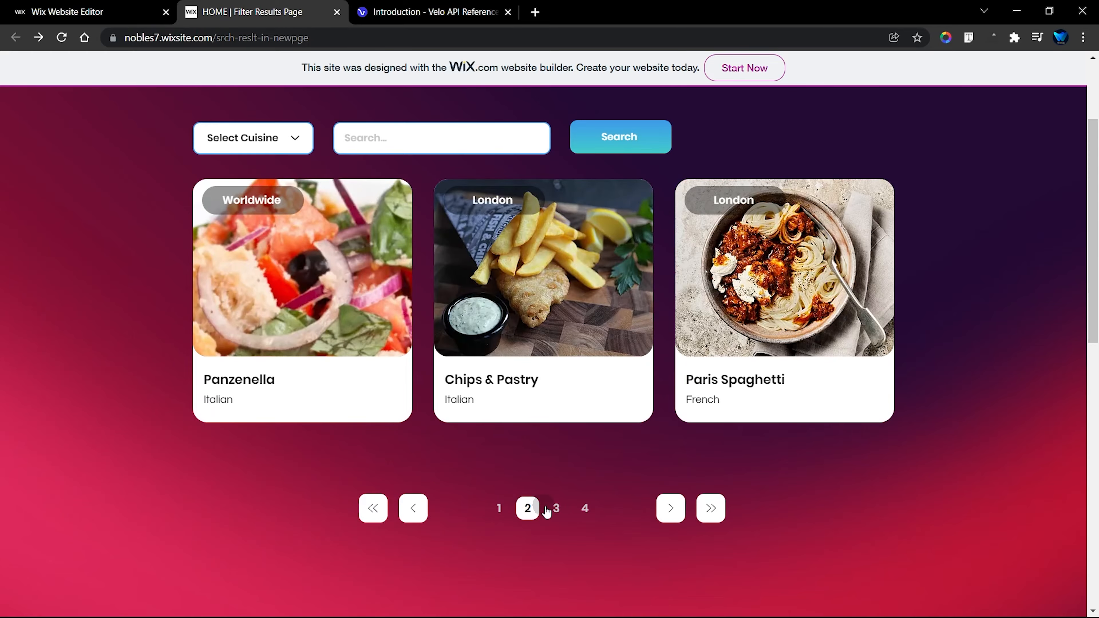
Step: Browse pages 3, 4, 2 and 1 of the unfiltered restaurant list on the home page
left_click(556, 509)
left_click(585, 509)
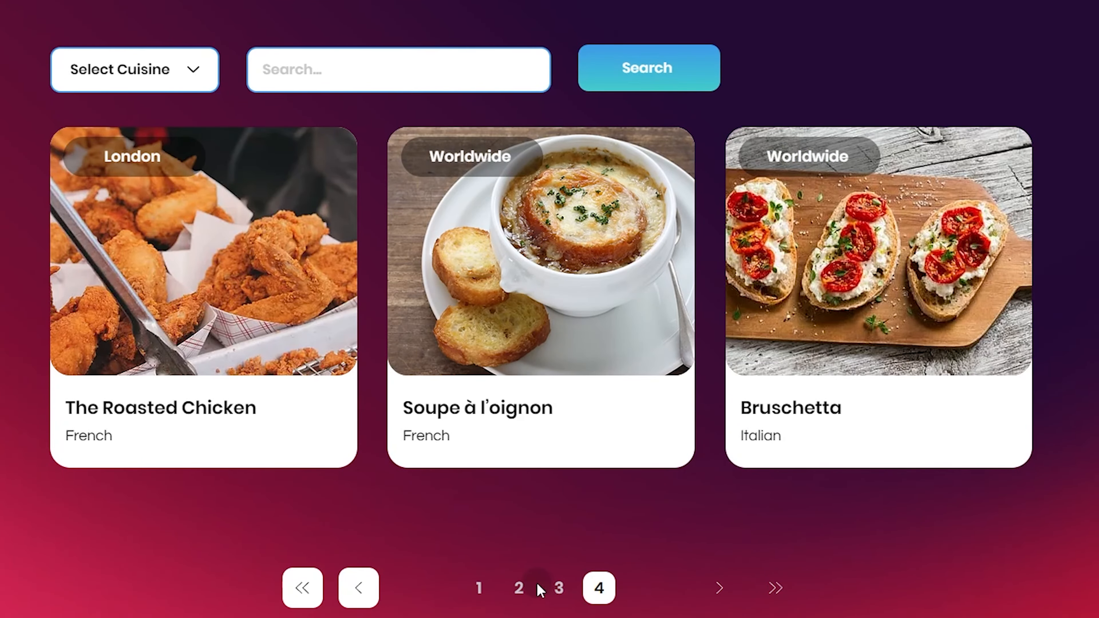
left_click(519, 587)
left_click(479, 588)
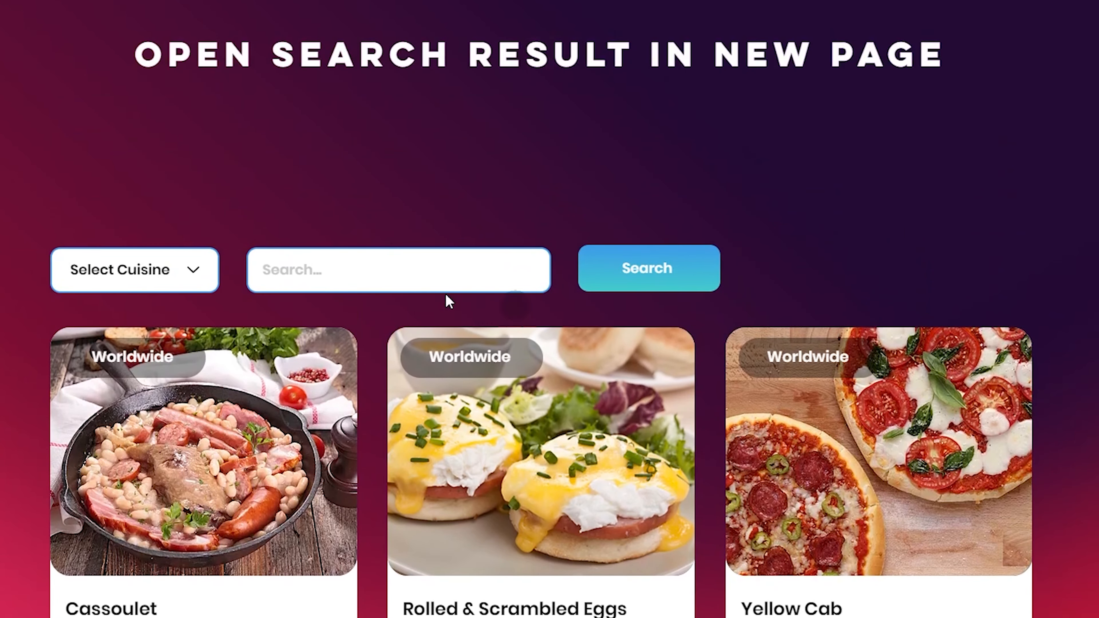
Step: Search for French cuisine with the keyword left empty, and view page 2 of the results
left_click(104, 273)
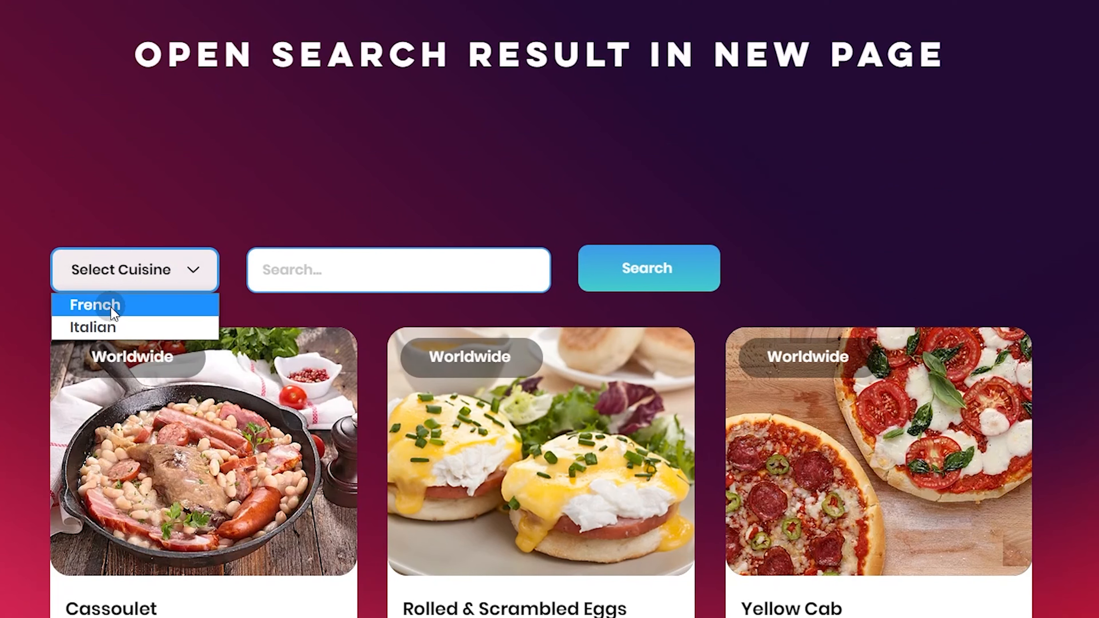
left_click(337, 271)
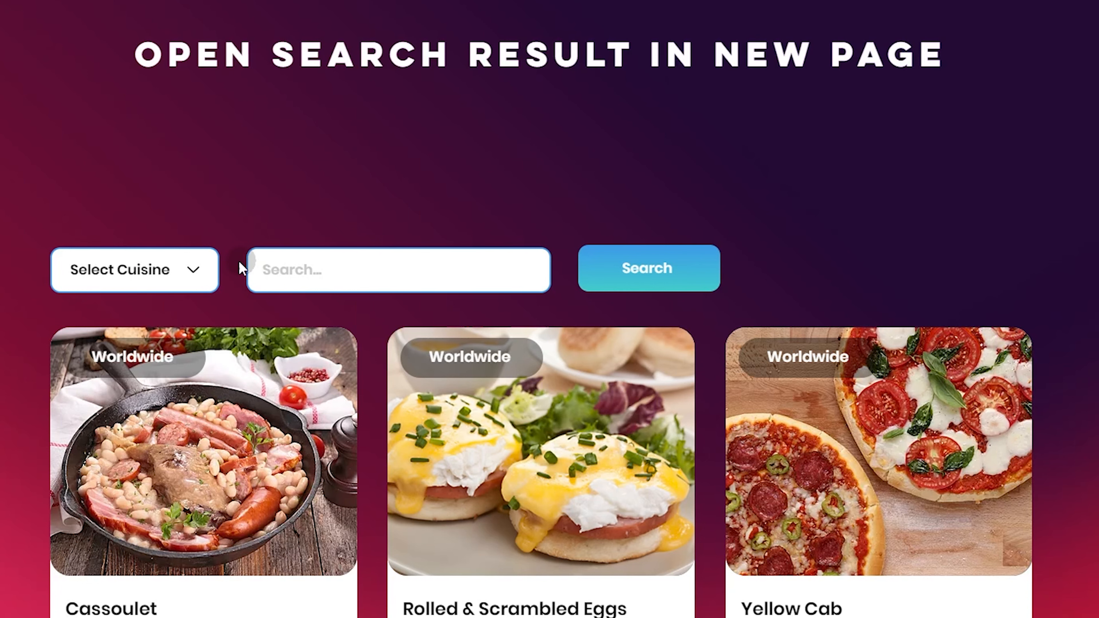
left_click(146, 285)
left_click(149, 305)
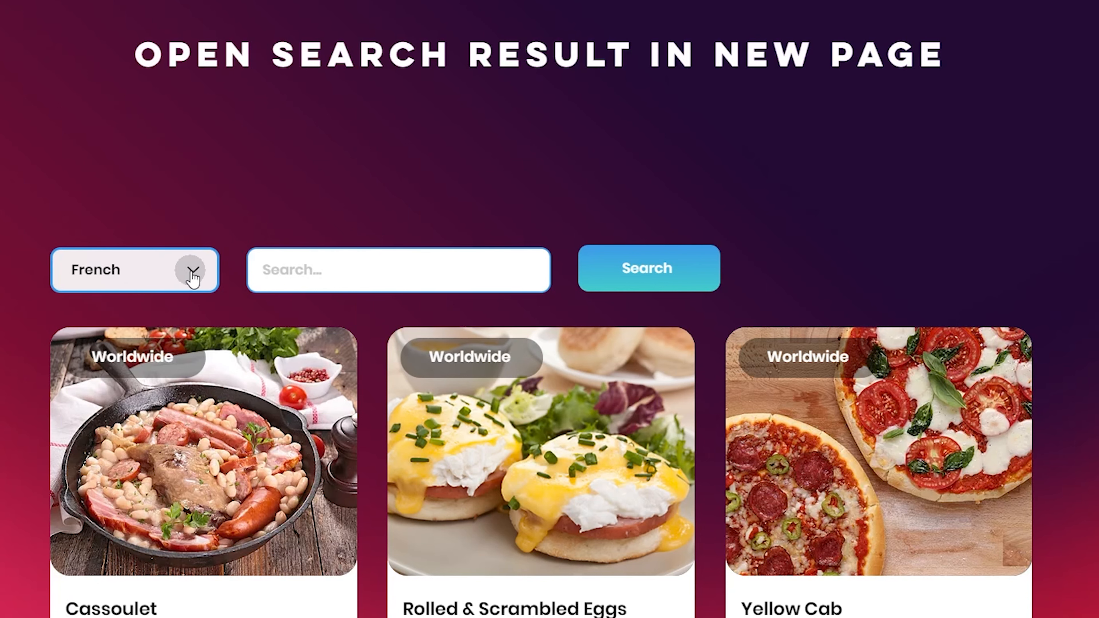
left_click(678, 282)
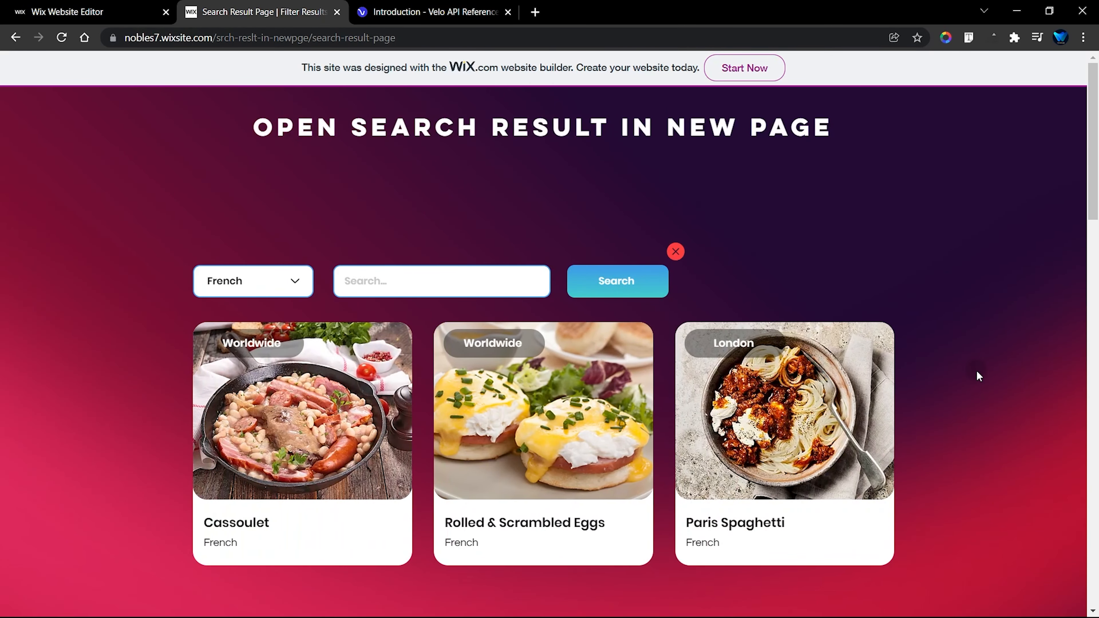
scroll(979, 376, "down", 3)
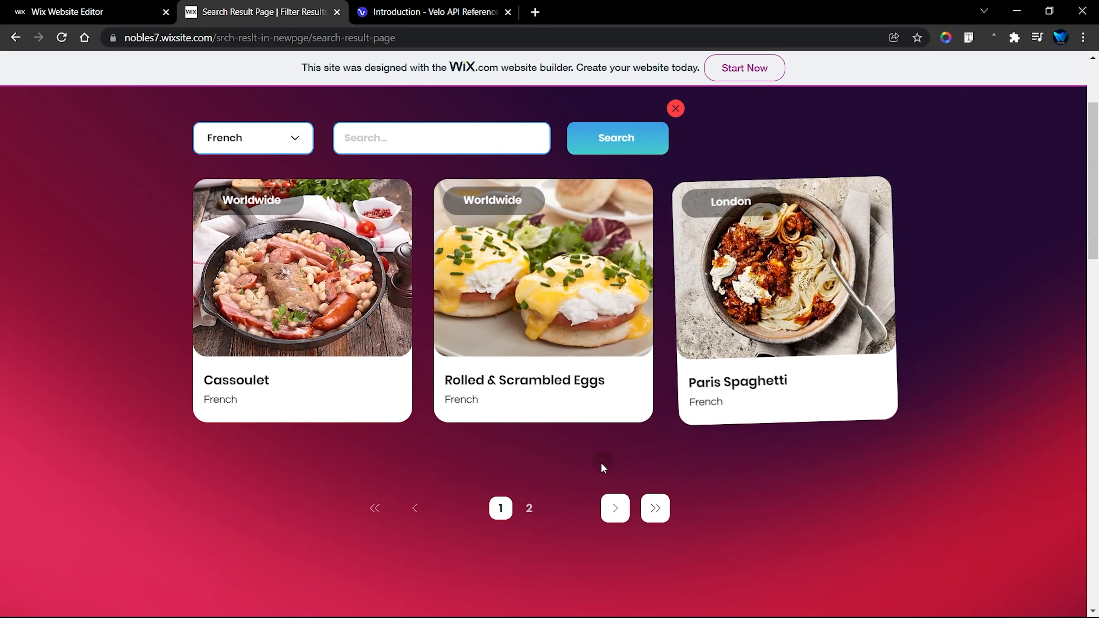
left_click(528, 509)
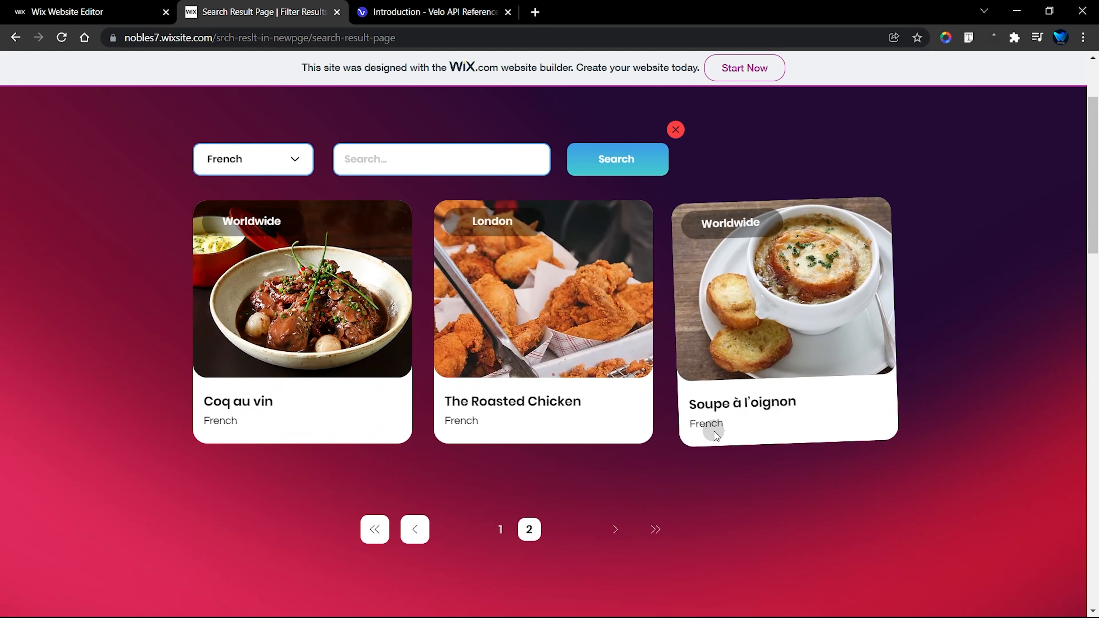
Step: Change the cuisine filter to Italian, run the search, and view page 2 of the results
left_click(229, 163)
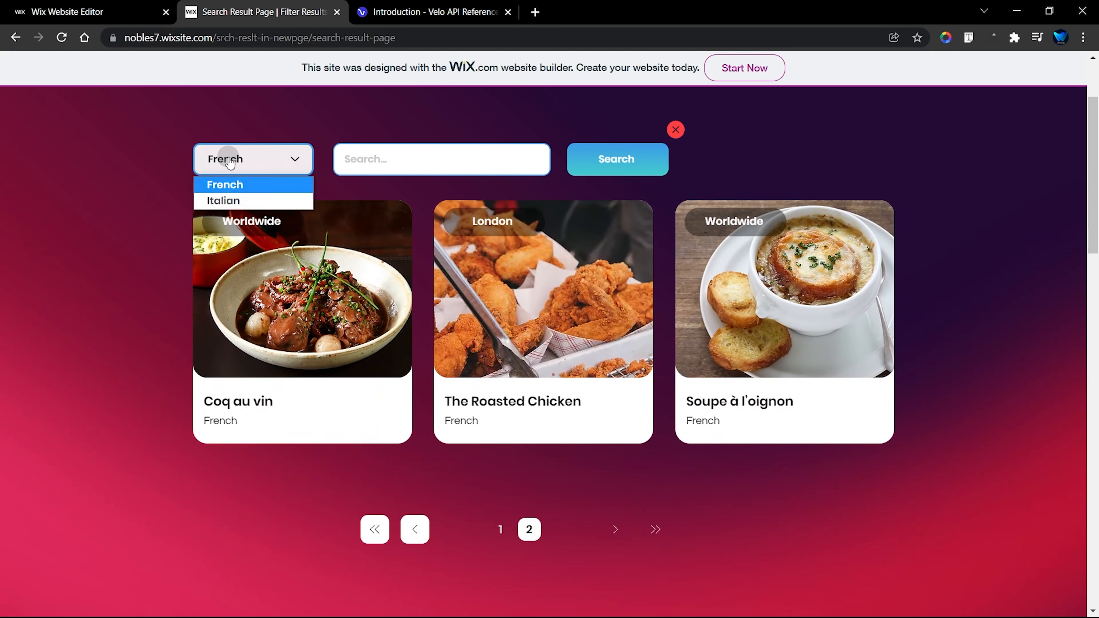
left_click(240, 200)
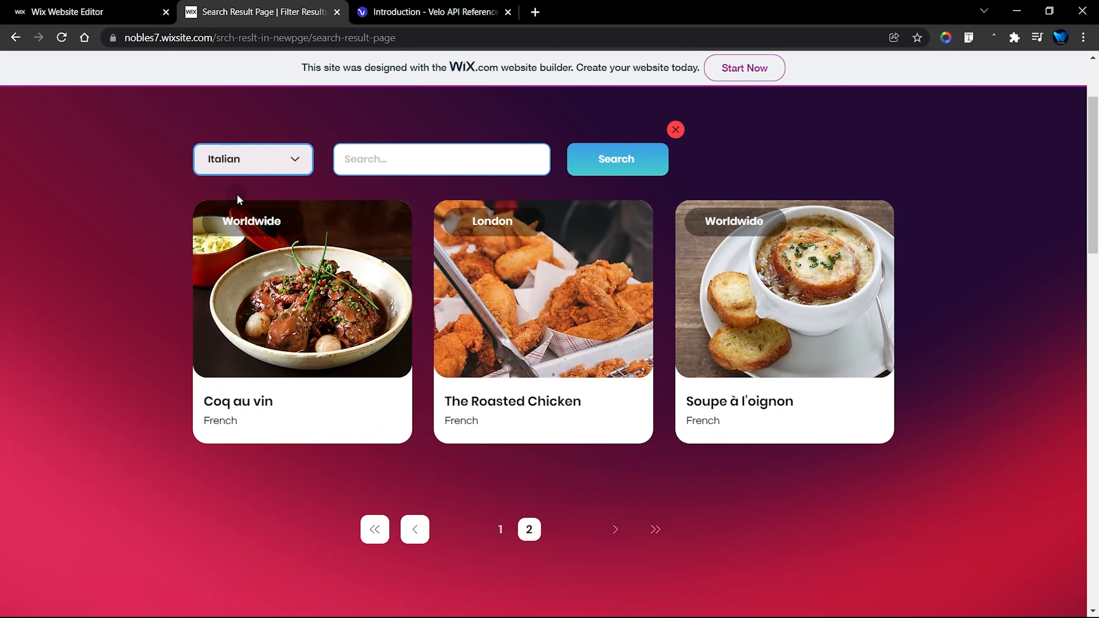
left_click(613, 167)
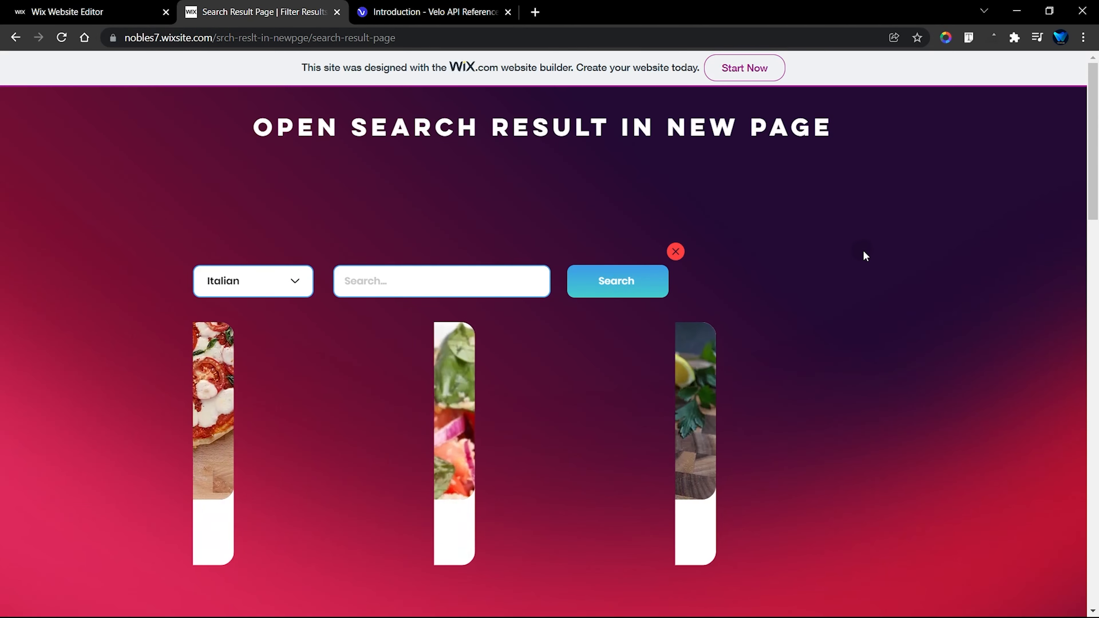
scroll(871, 257, "down", 1)
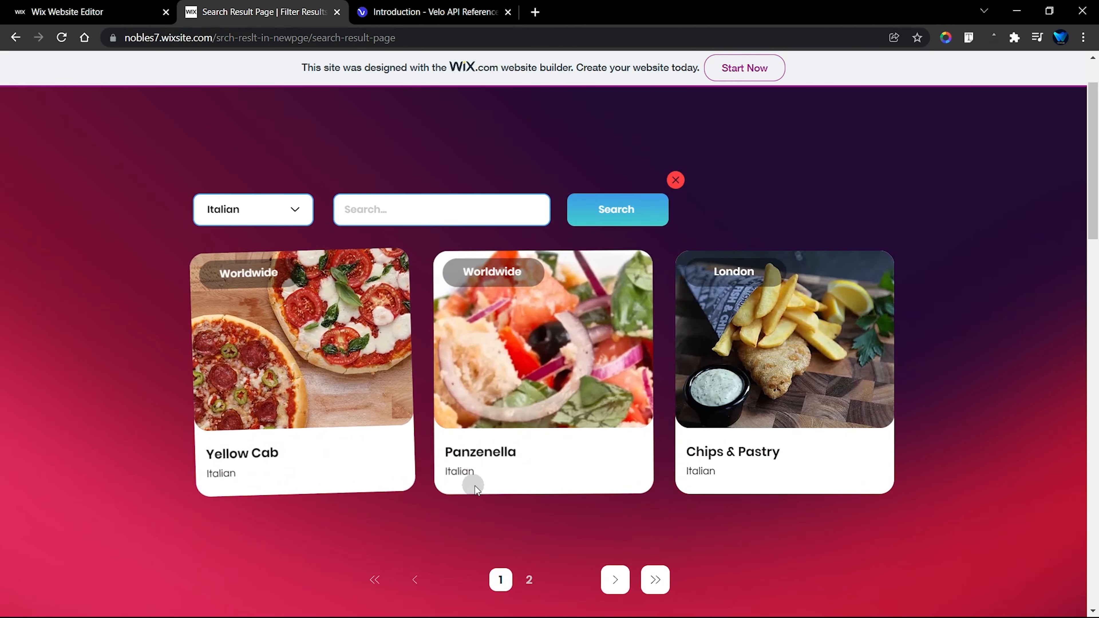
scroll(582, 496, "down", 1)
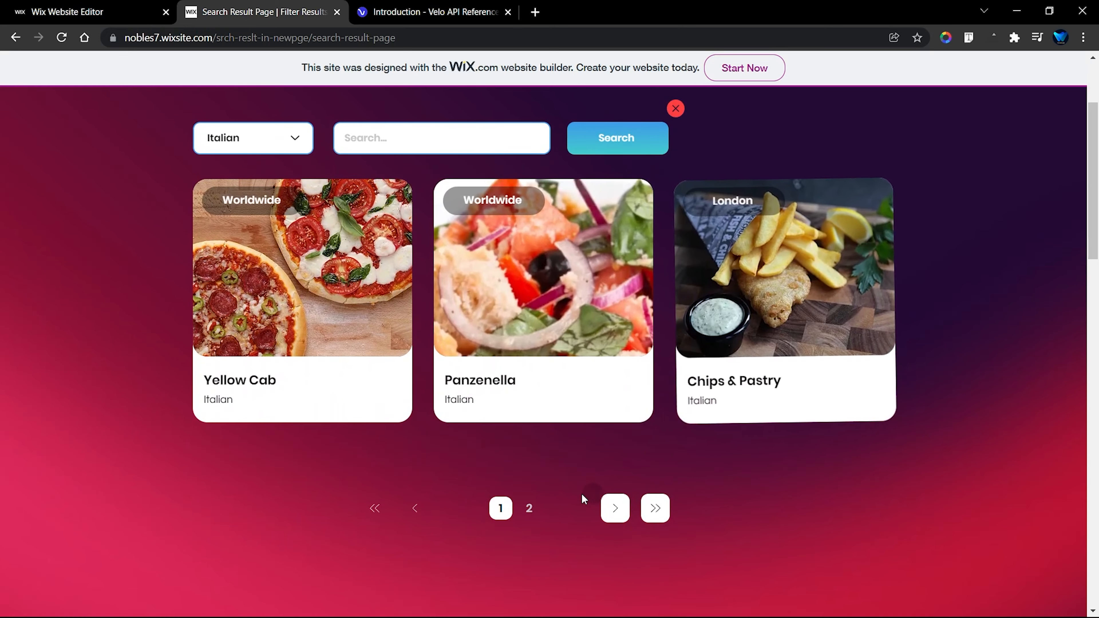
left_click(529, 508)
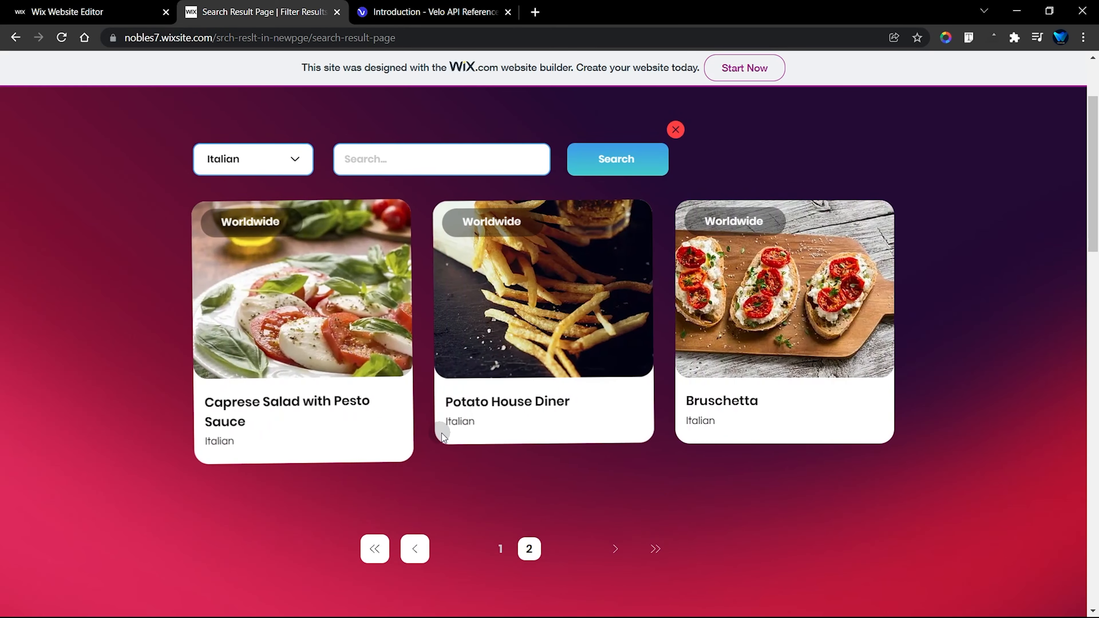
scroll(734, 428, "up", 1)
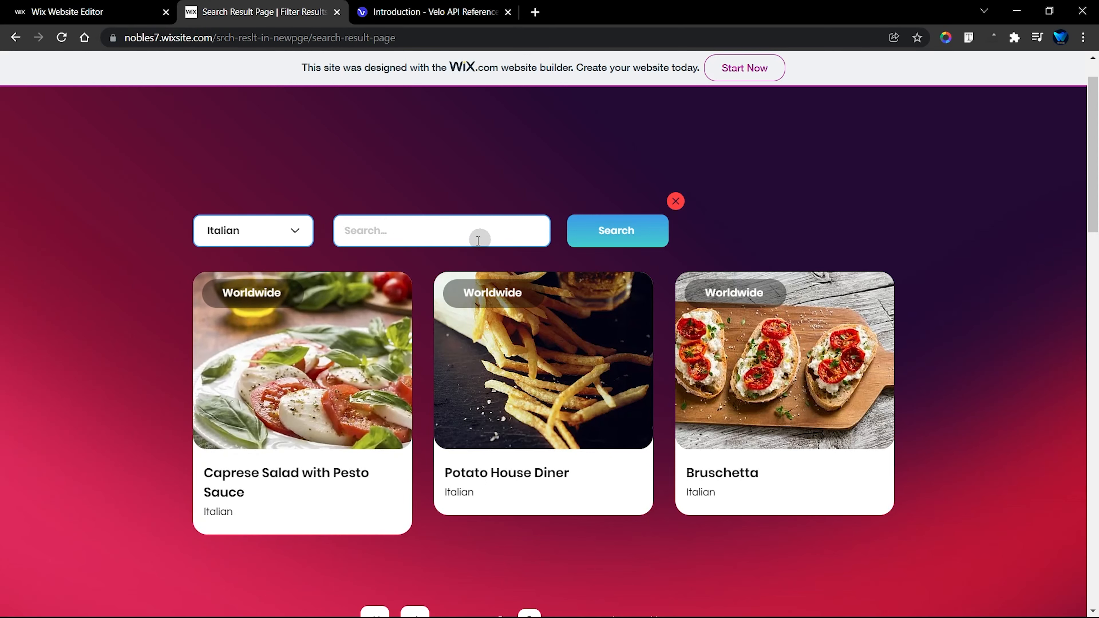
Step: Return to page 1 of the Italian results and search within that cuisine for "london"
left_click(429, 244)
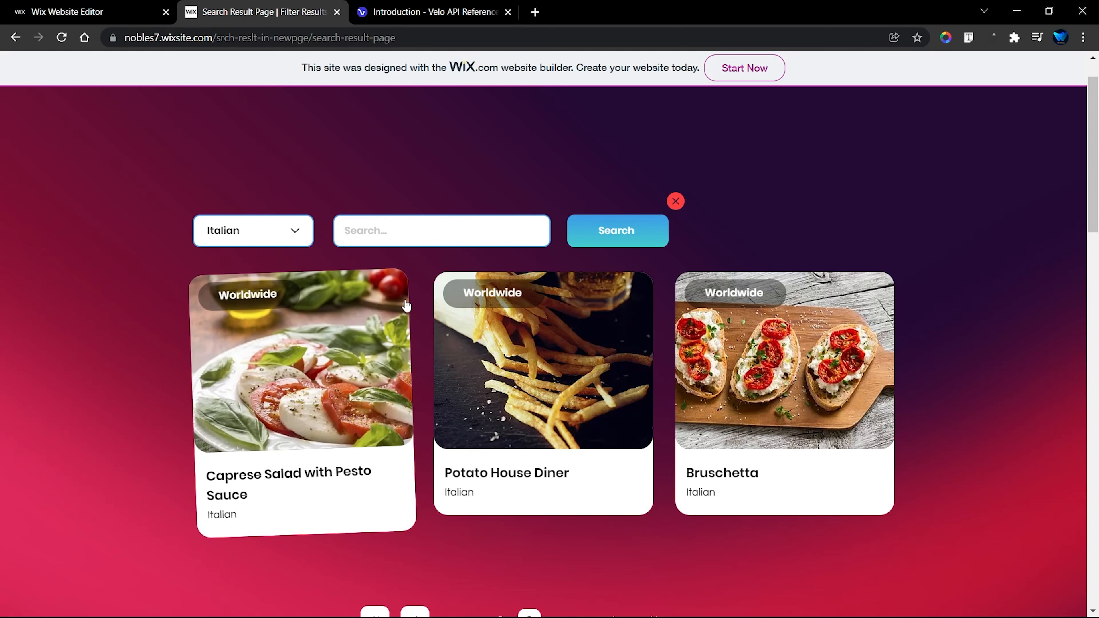
scroll(708, 305, "down", 2)
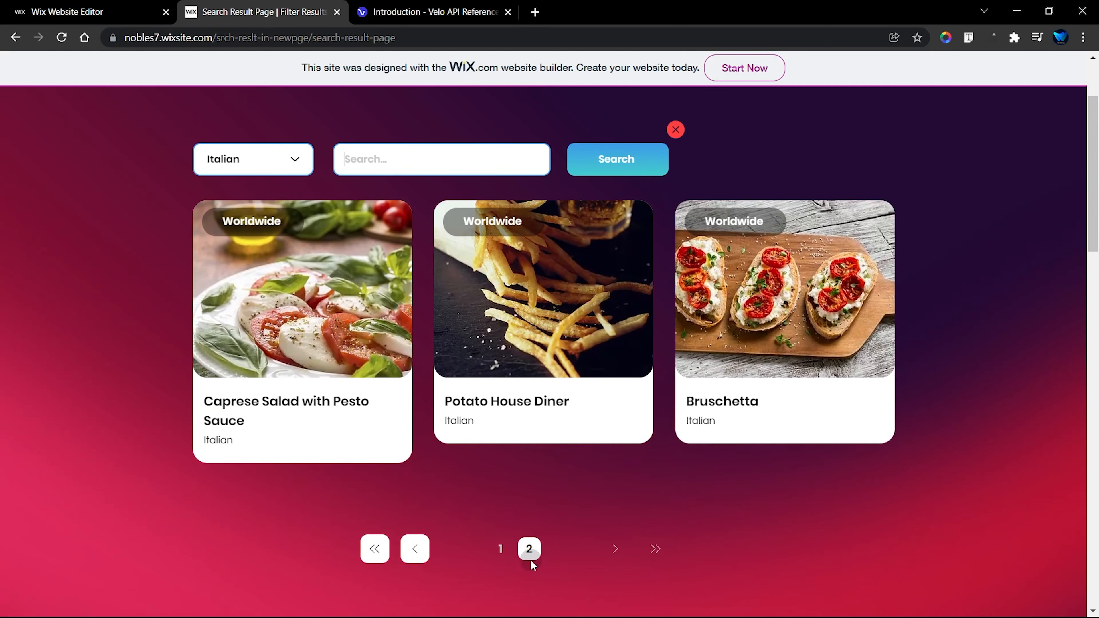
left_click(501, 530)
left_click(410, 164)
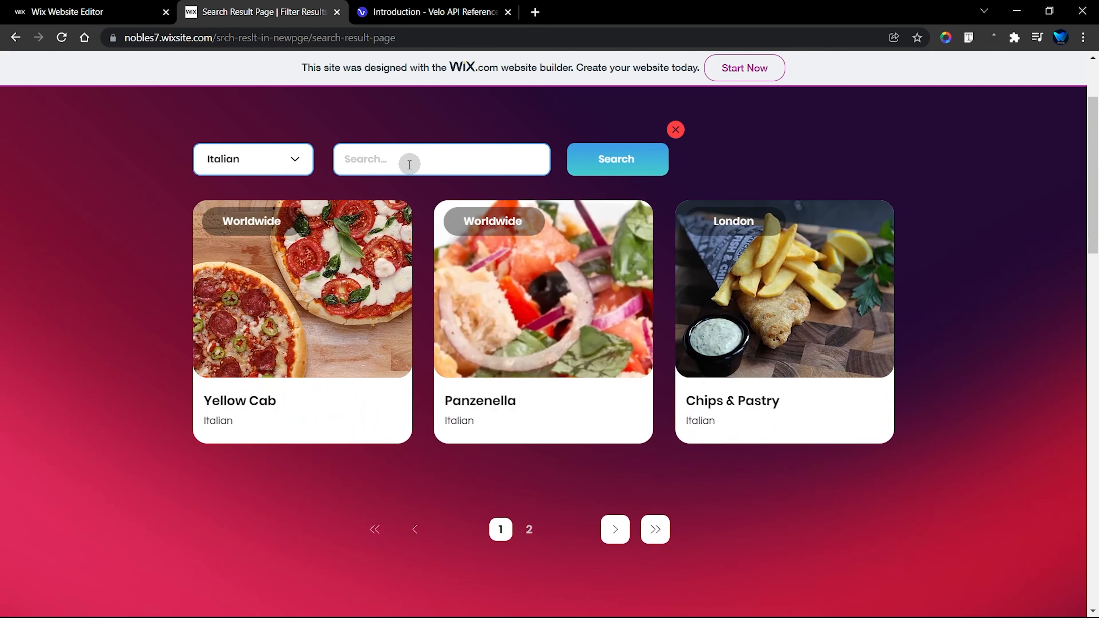
left_click(390, 162)
type("lon")
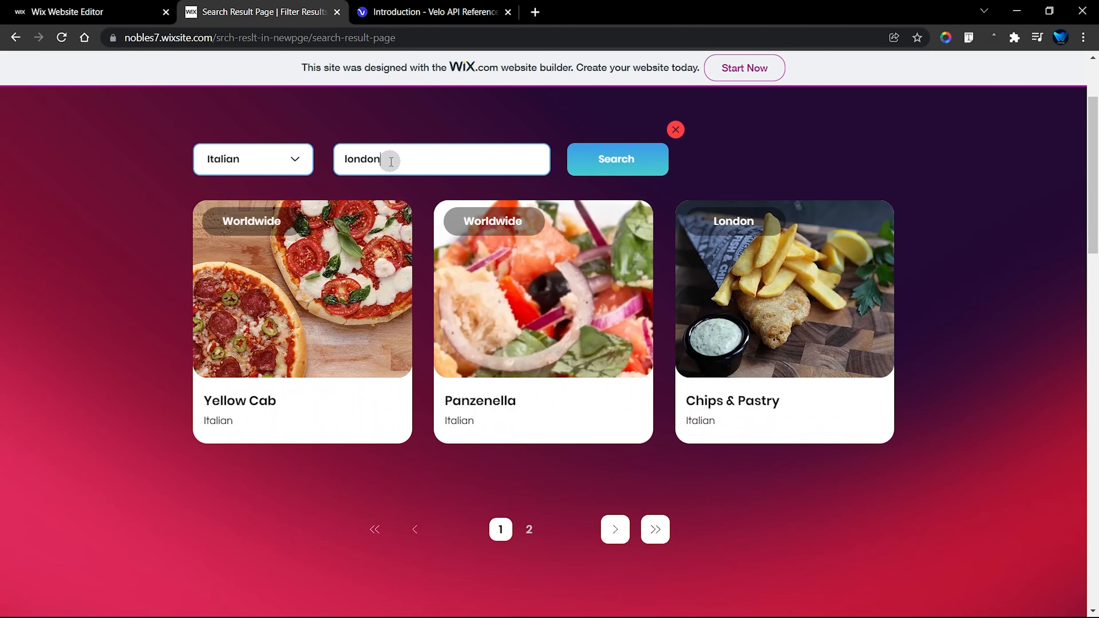
type("don")
left_click(624, 162)
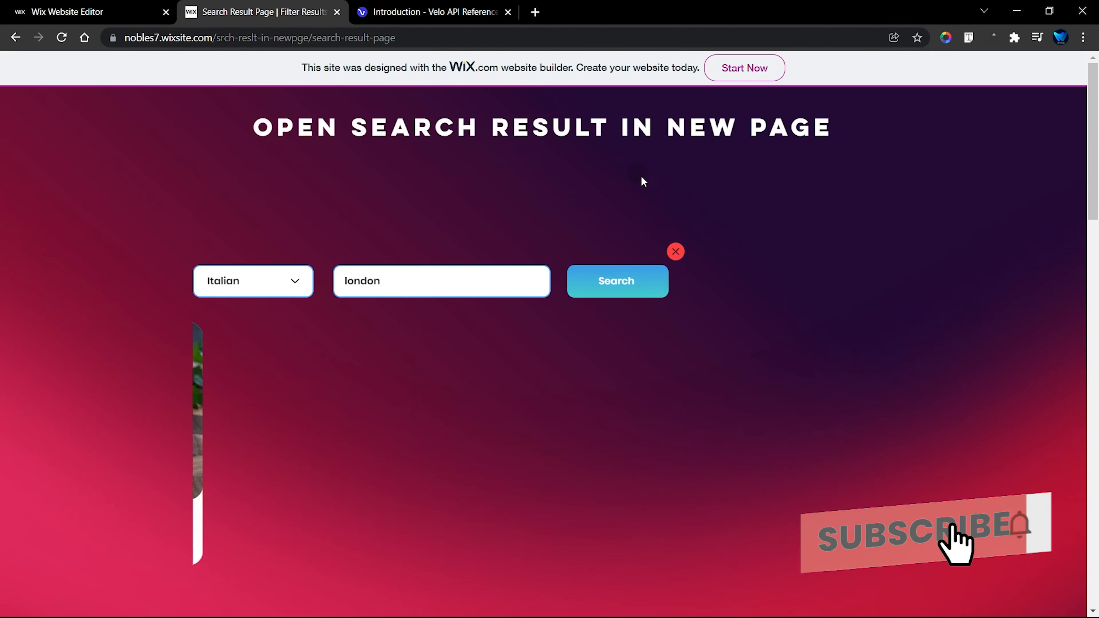
scroll(810, 227, "down", 2)
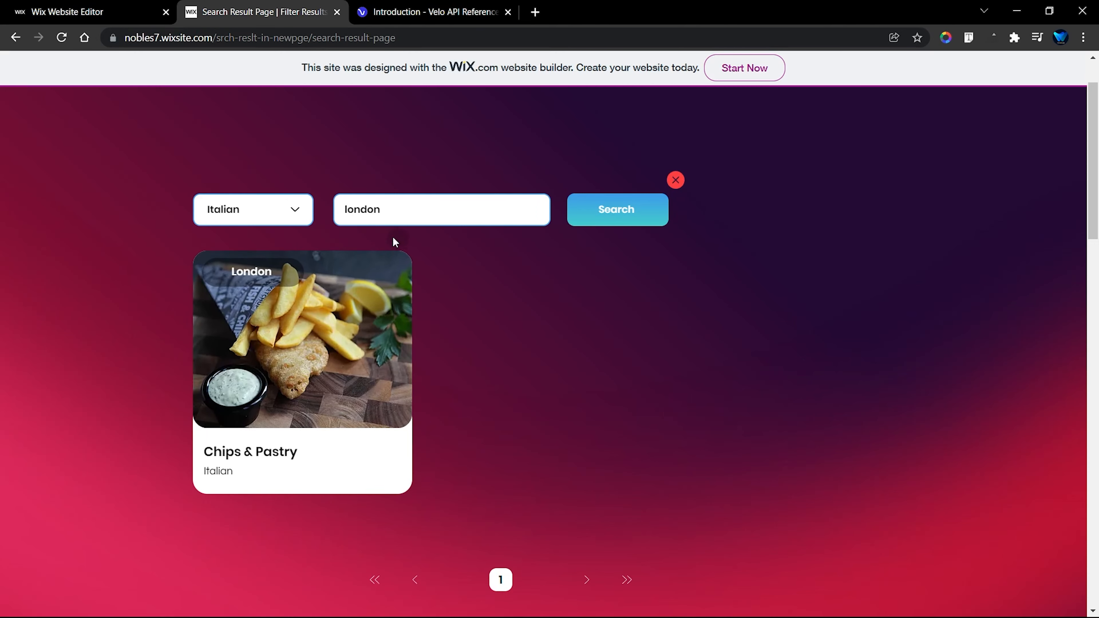
Step: Replace the search keyword with "worldwide" and rerun the search for Italian cuisine
left_click(390, 210)
left_click_drag(383, 210, 343, 210)
type("worldwide")
left_click(593, 212)
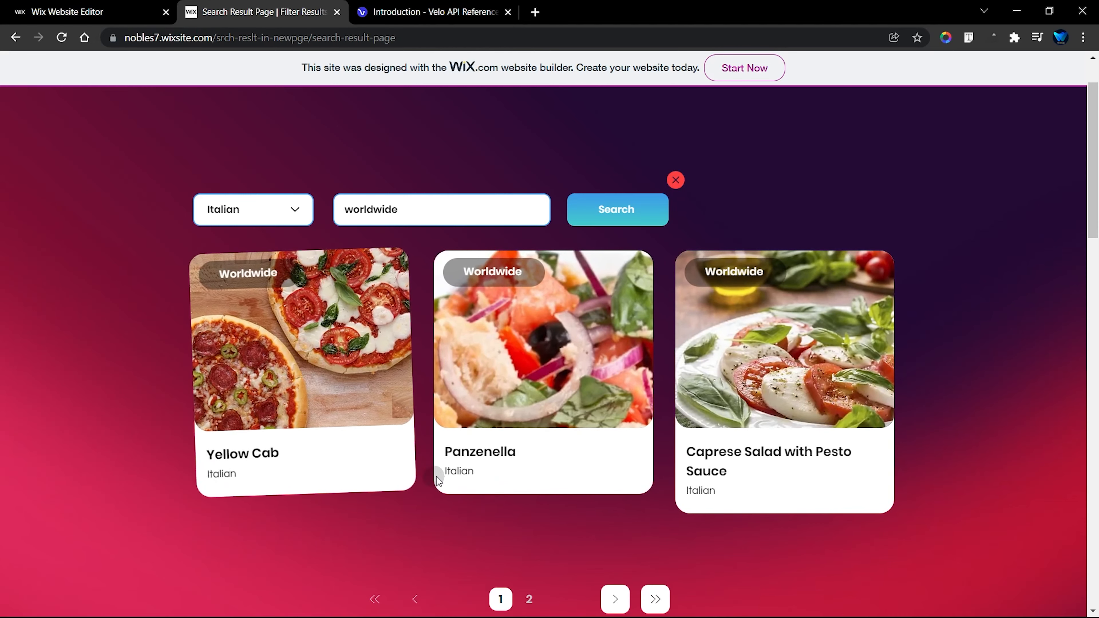
Step: Switch between pages 1 and 2 of the Italian "worldwide" results to check the pagination, ending on page 1
left_click(529, 599)
scroll(375, 392, "down", 1)
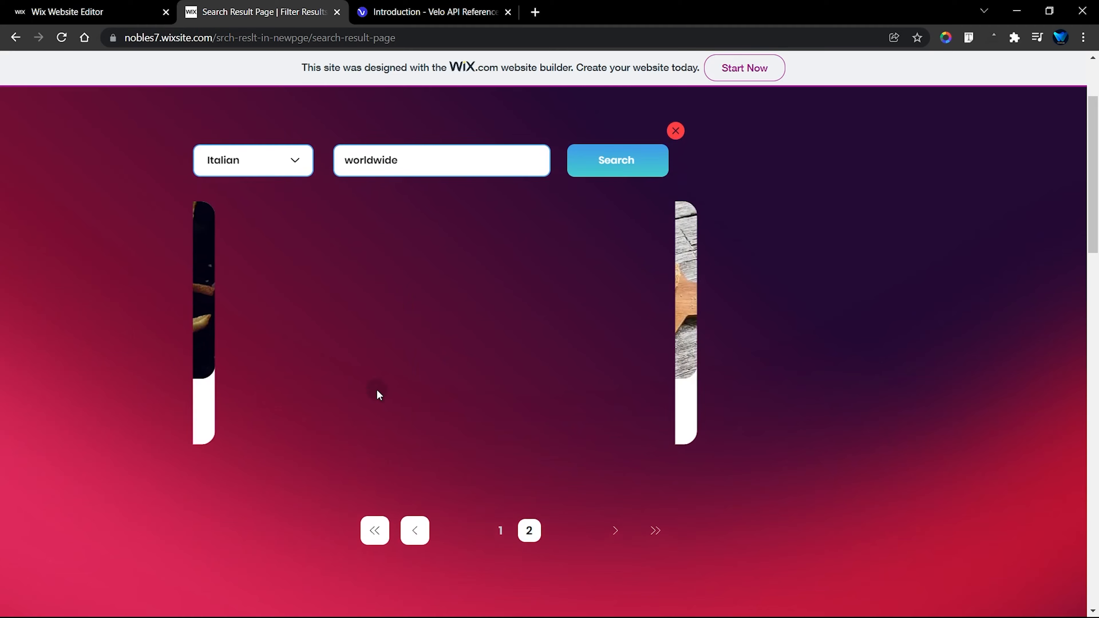
left_click(501, 532)
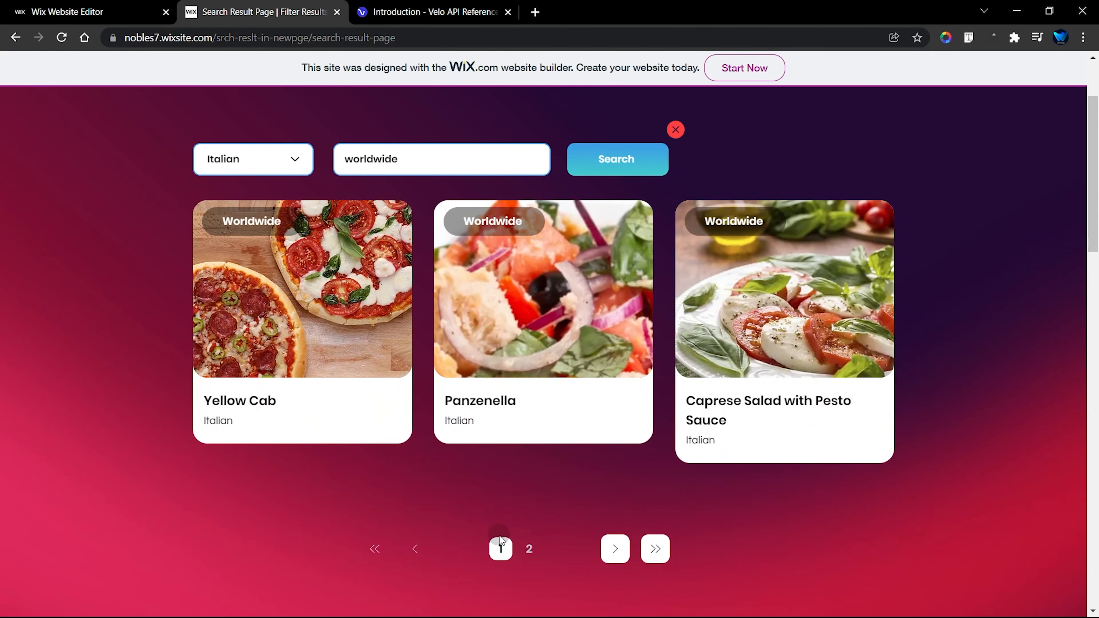
left_click(537, 552)
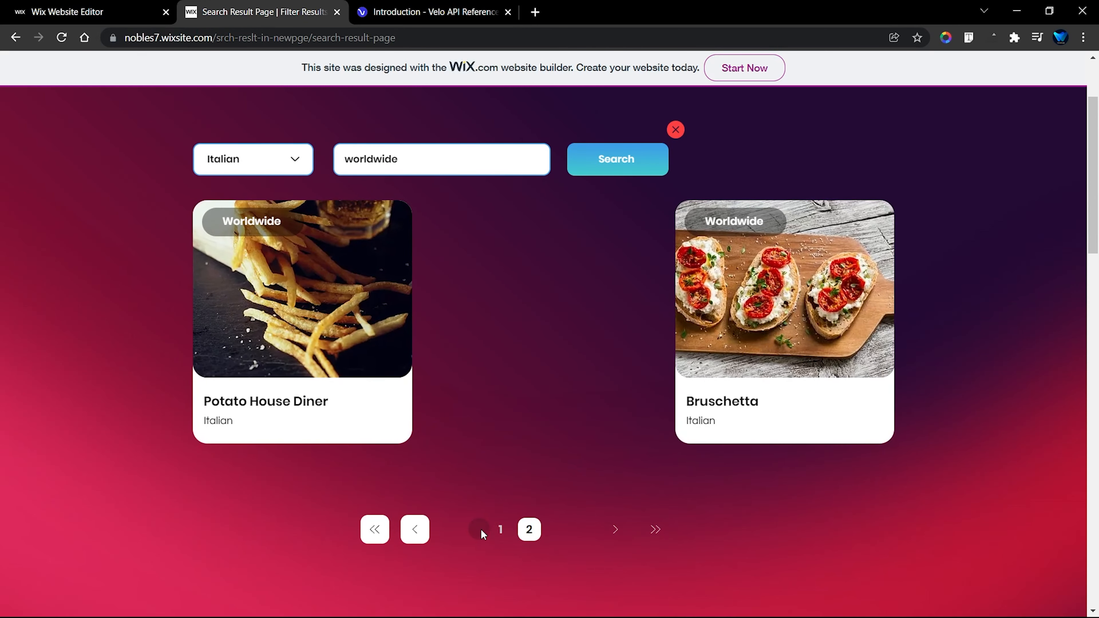
left_click(500, 529)
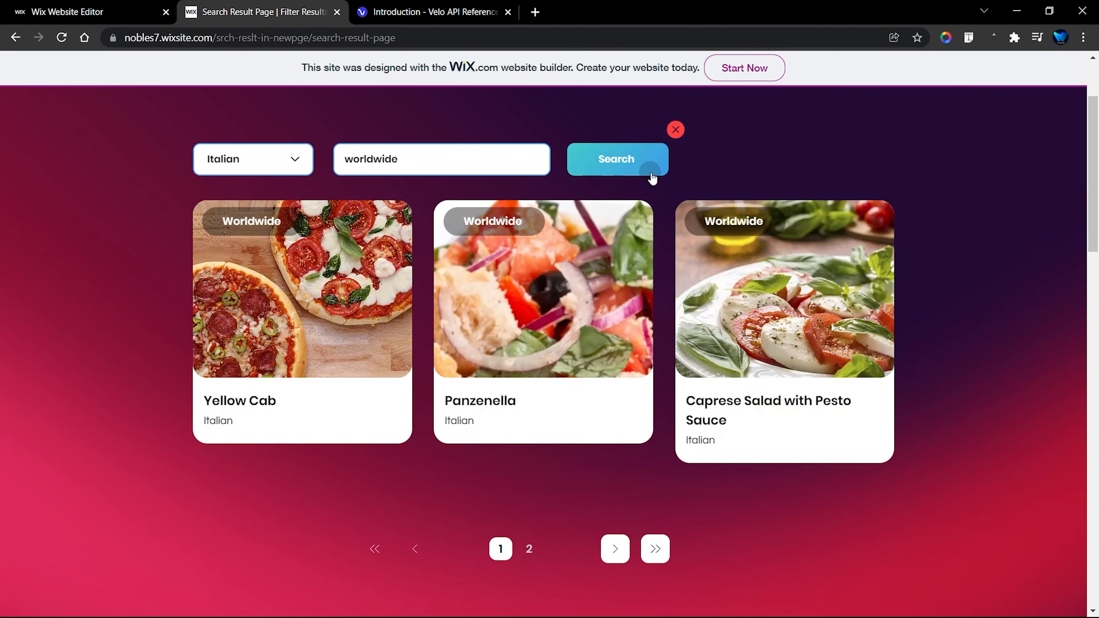
scroll(628, 200, "up", 3)
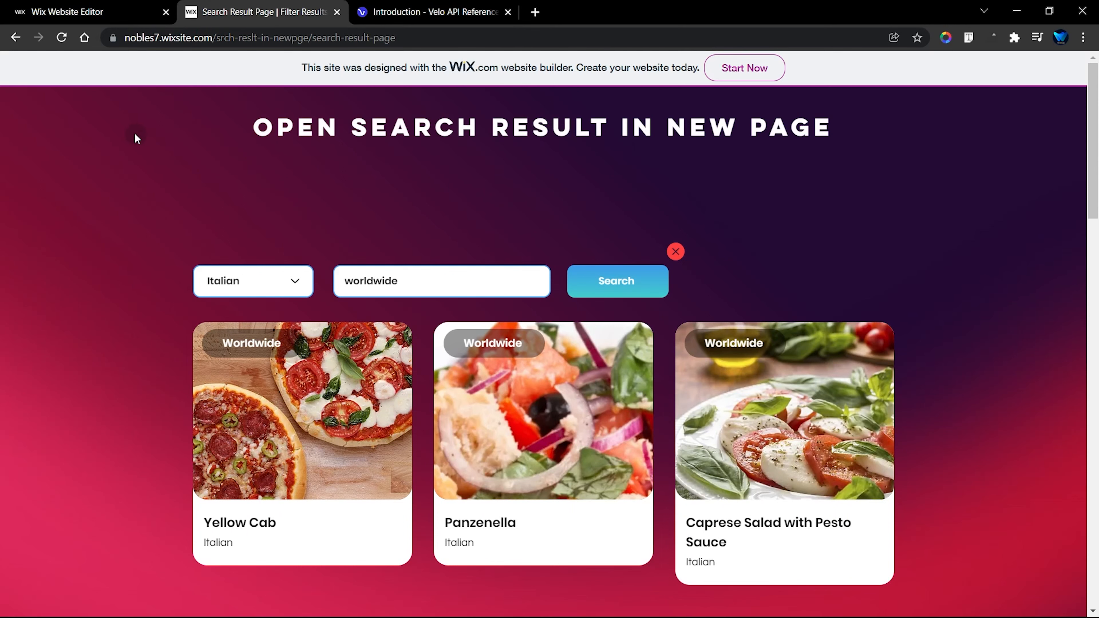
Step: Reload the search result page to check that the filters persist, and view page 2 of the results
left_click(61, 38)
scroll(82, 256, "down", 5)
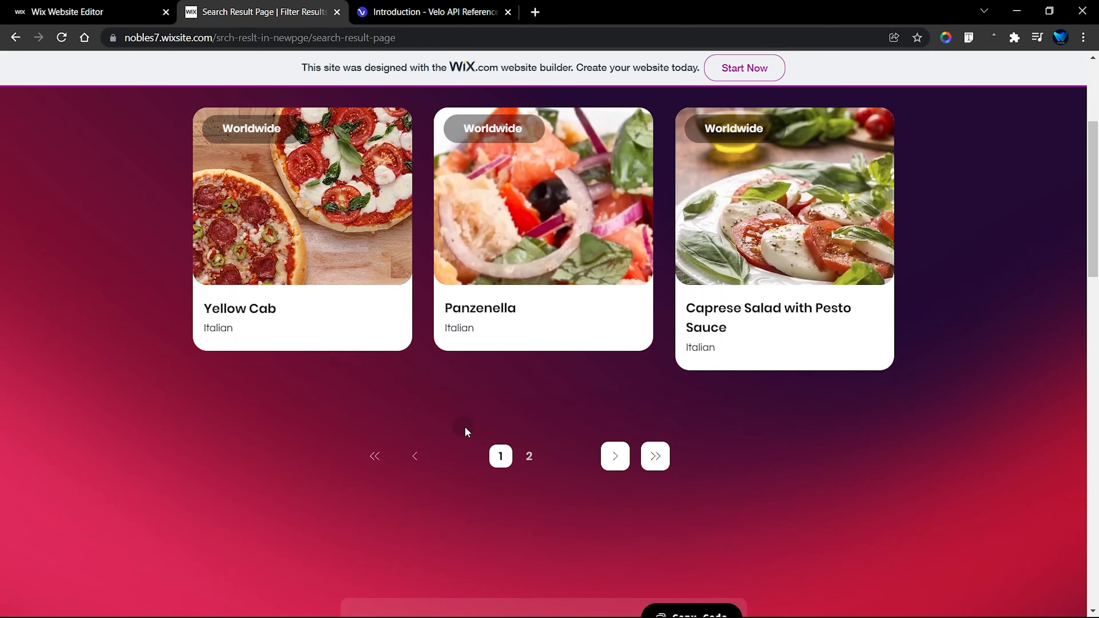
left_click(528, 456)
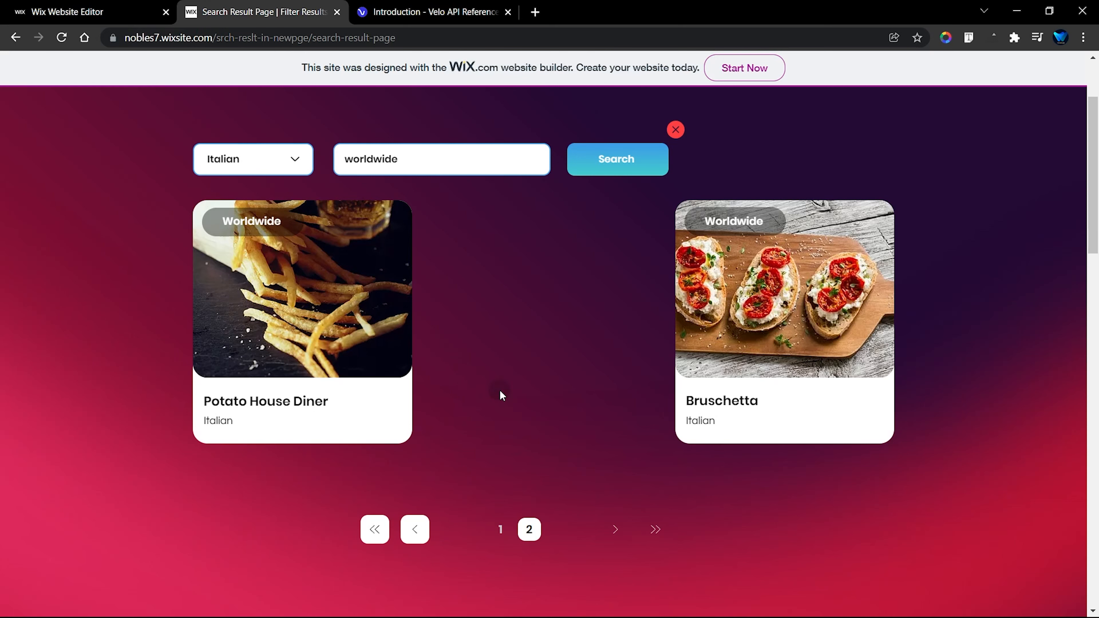
Step: Read the local, session and memory storage descriptions in the wix-storage introduction of the Velo API Reference
left_click(435, 12)
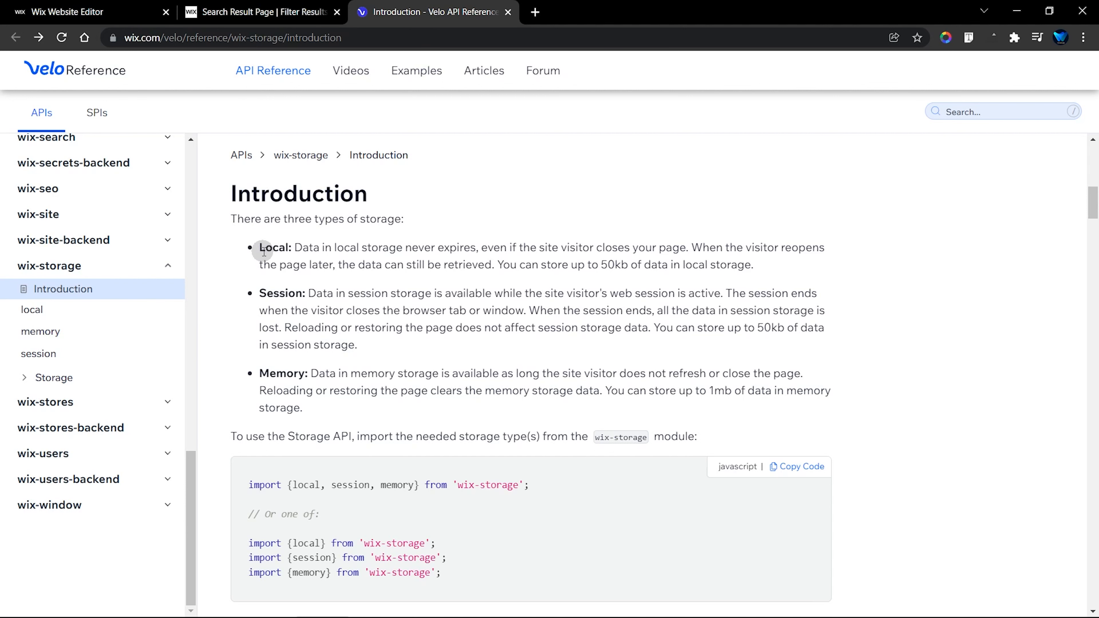
left_click_drag(262, 250, 303, 409)
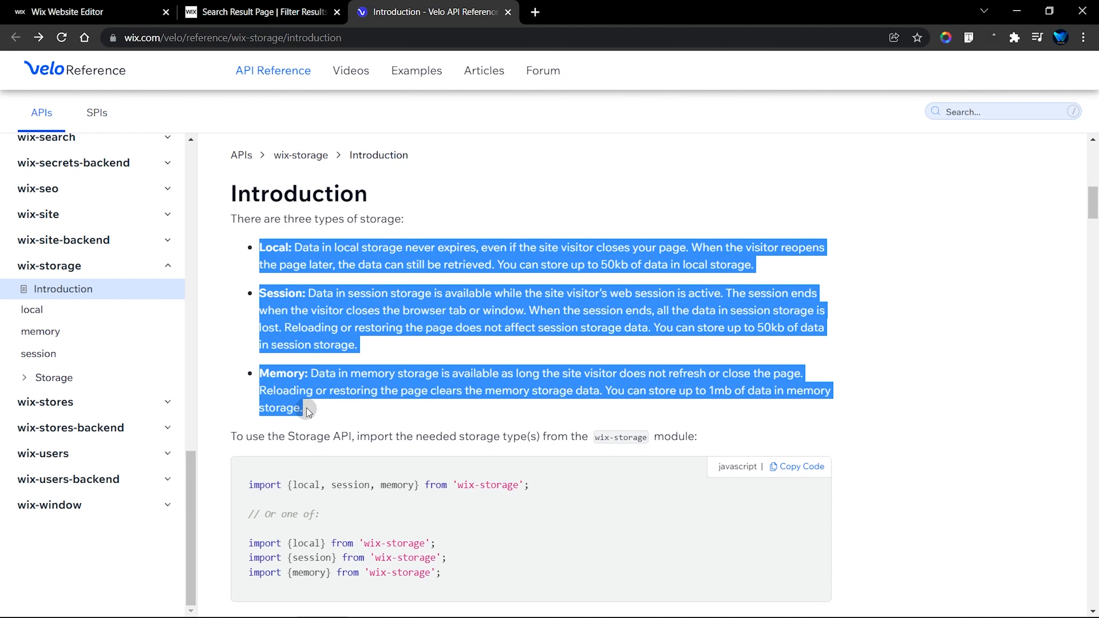
left_click(304, 285)
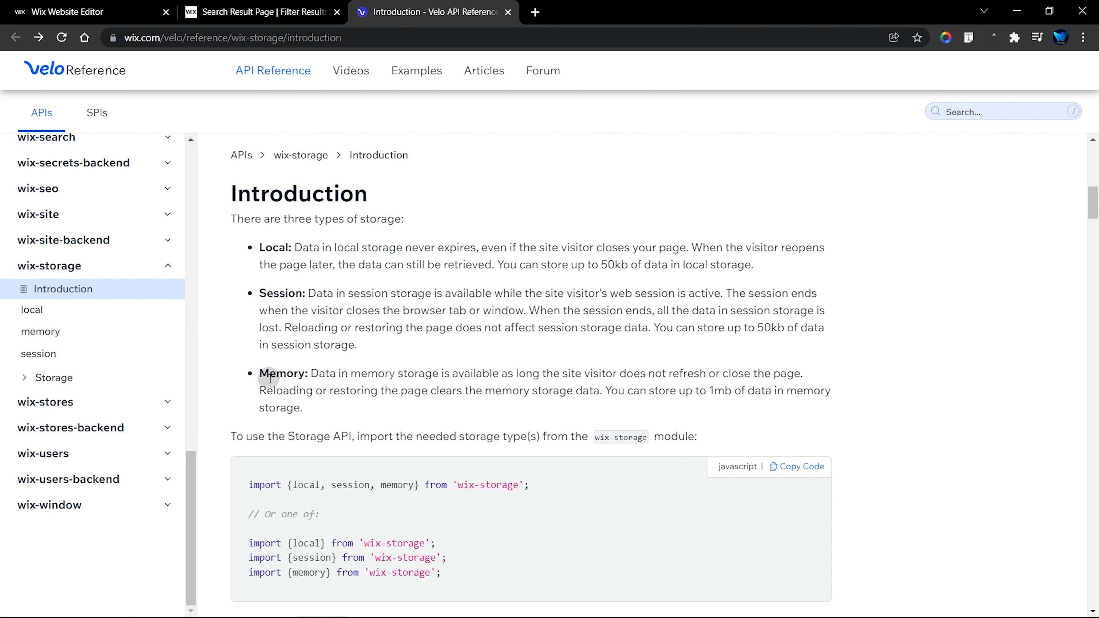
Step: Return to the search result page, clear the Italian "worldwide" search, and reload the page to check the unfiltered list
left_click(251, 5)
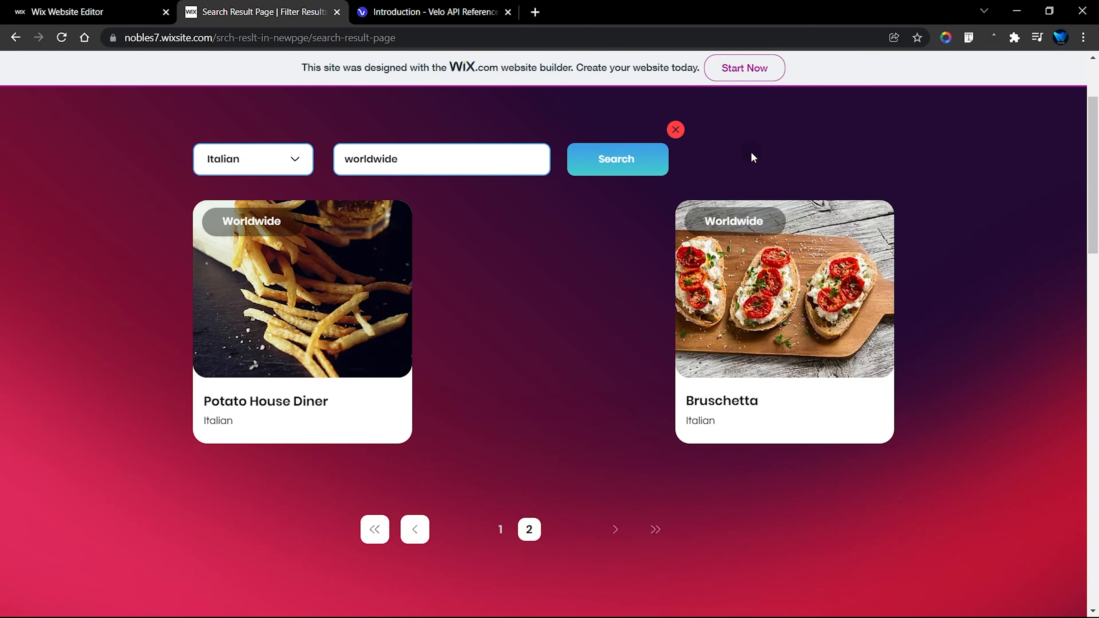
scroll(751, 152, "up", 3)
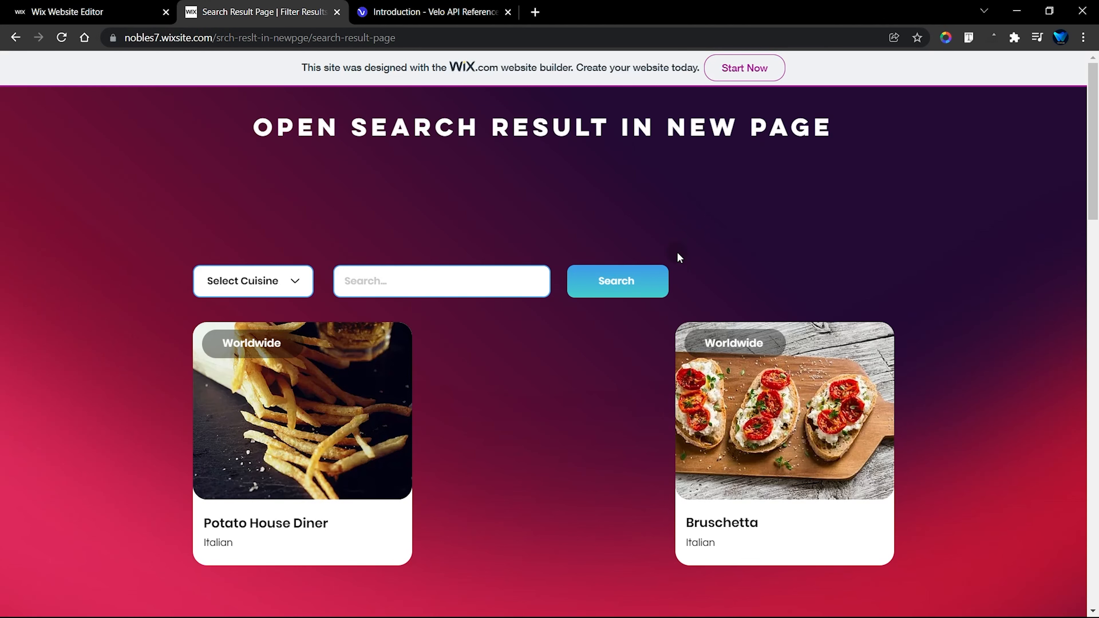
left_click(62, 38)
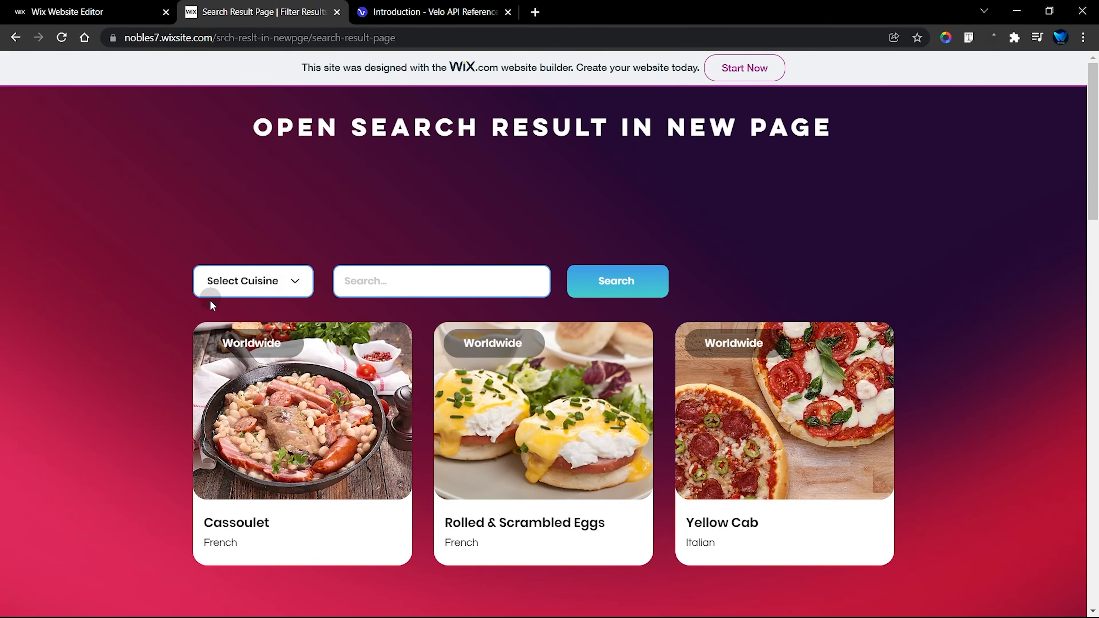
scroll(638, 397, "down", 3)
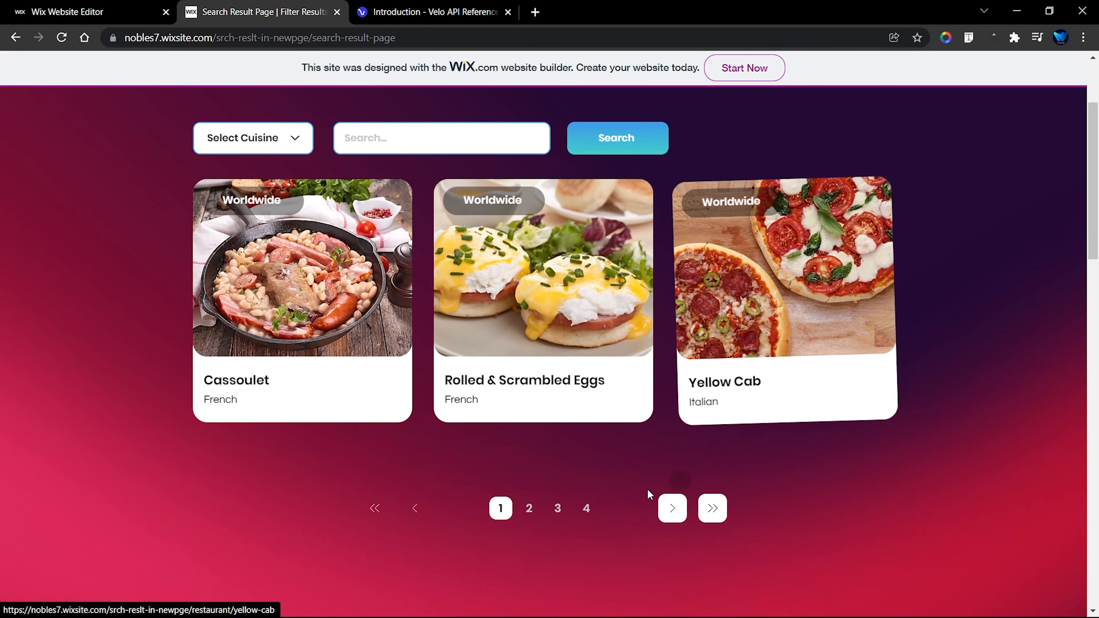
Step: Switch to the Wix Editor and examine the HOME page's search controls, restaurant repeater and pagination
scroll(519, 502, "up", 2)
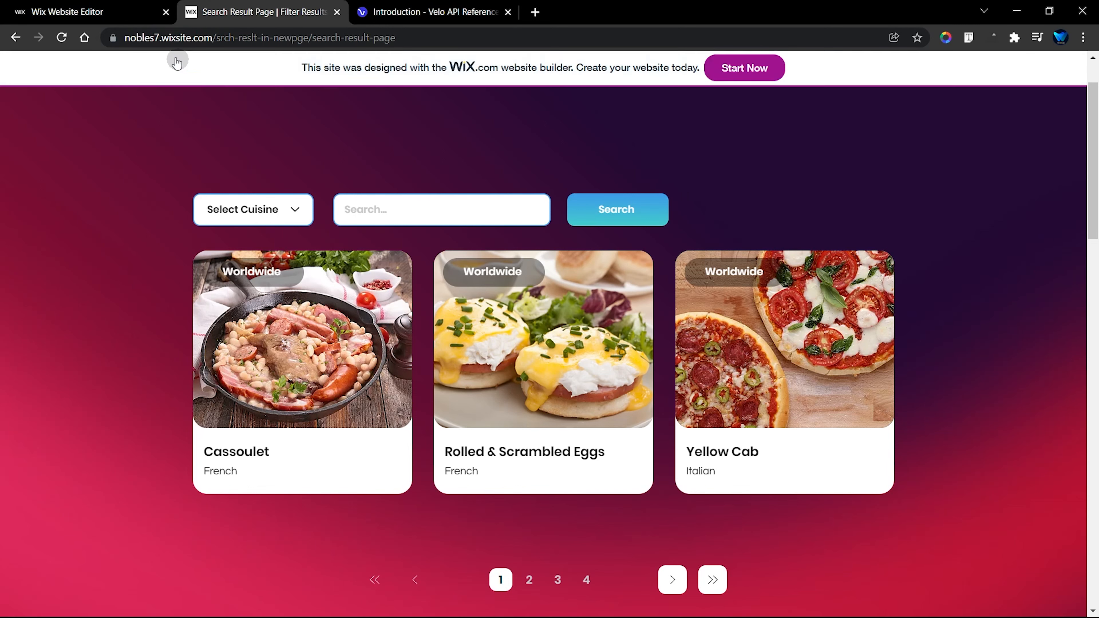
left_click(104, 11)
scroll(590, 499, "up", 5)
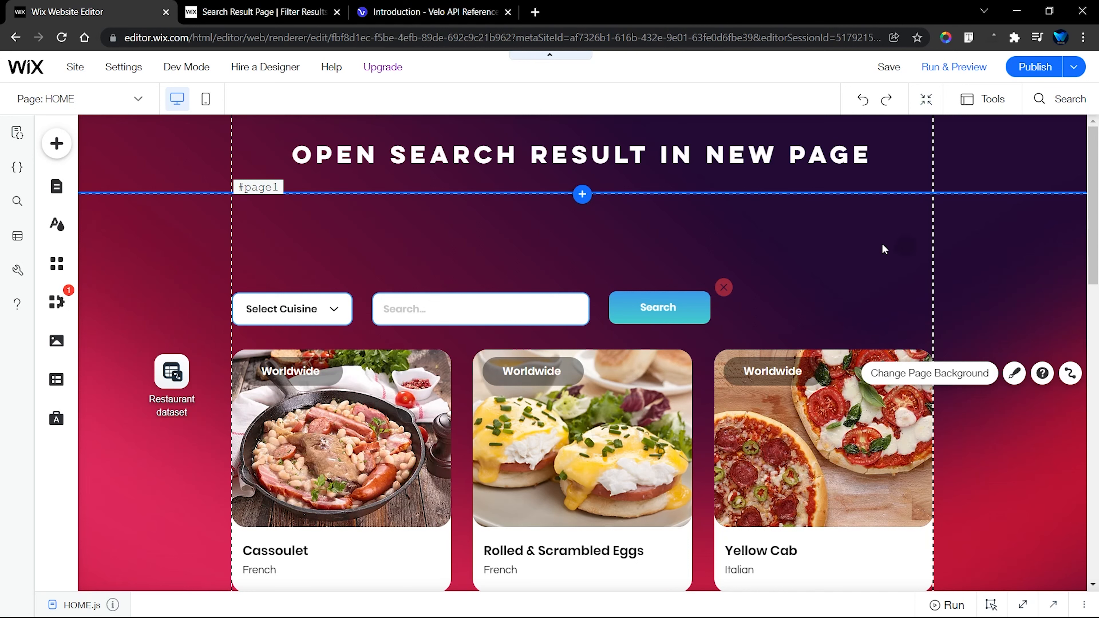
scroll(230, 282, "down", 3)
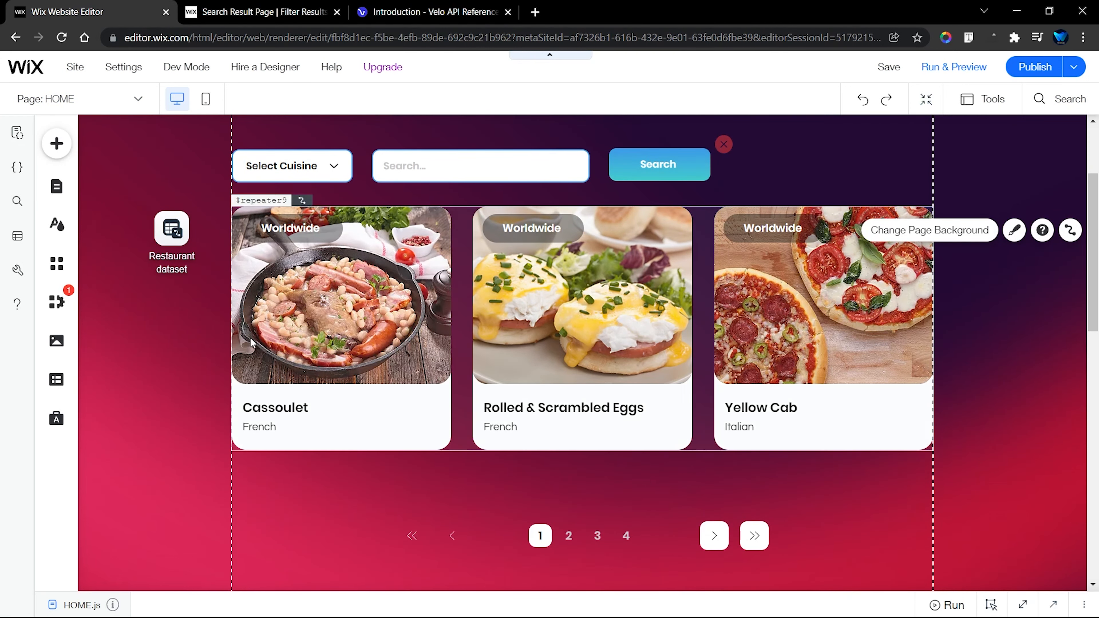
Step: Return to the live search result page and view pages 2 and 3 of the unfiltered list to watch the cards' animations
key("ctrl+Tab")
left_click(530, 579)
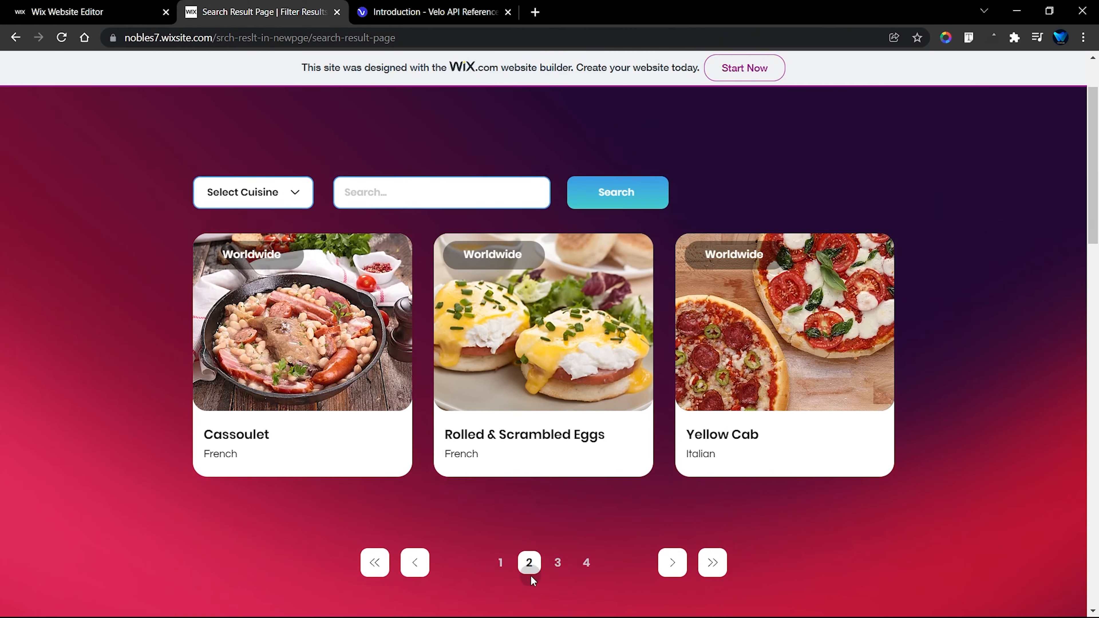
scroll(541, 563, "down", 1)
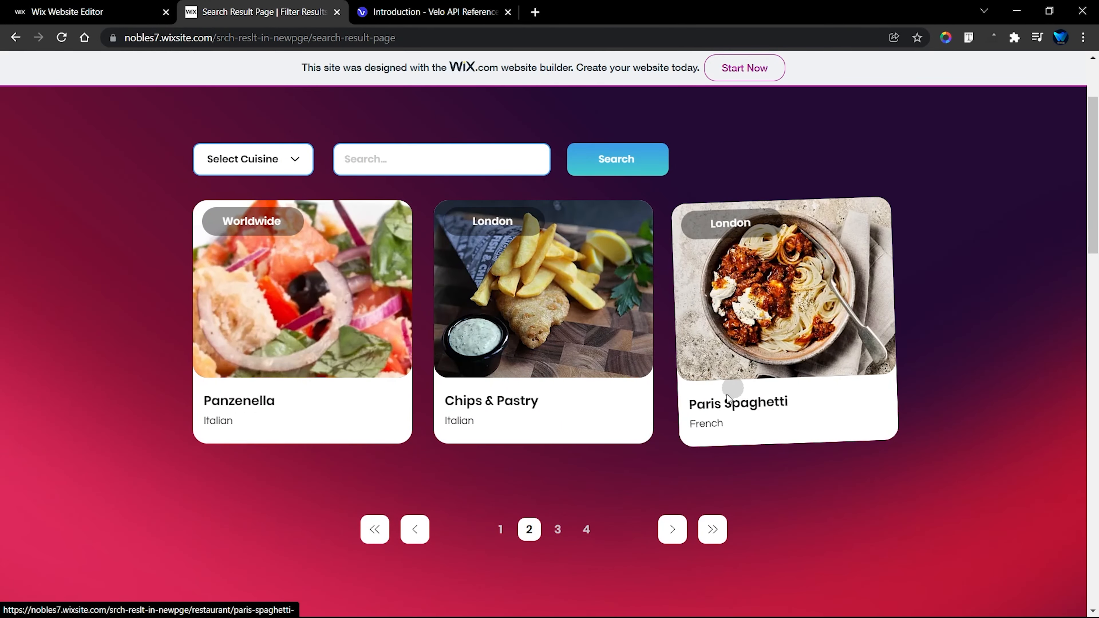
left_click(558, 530)
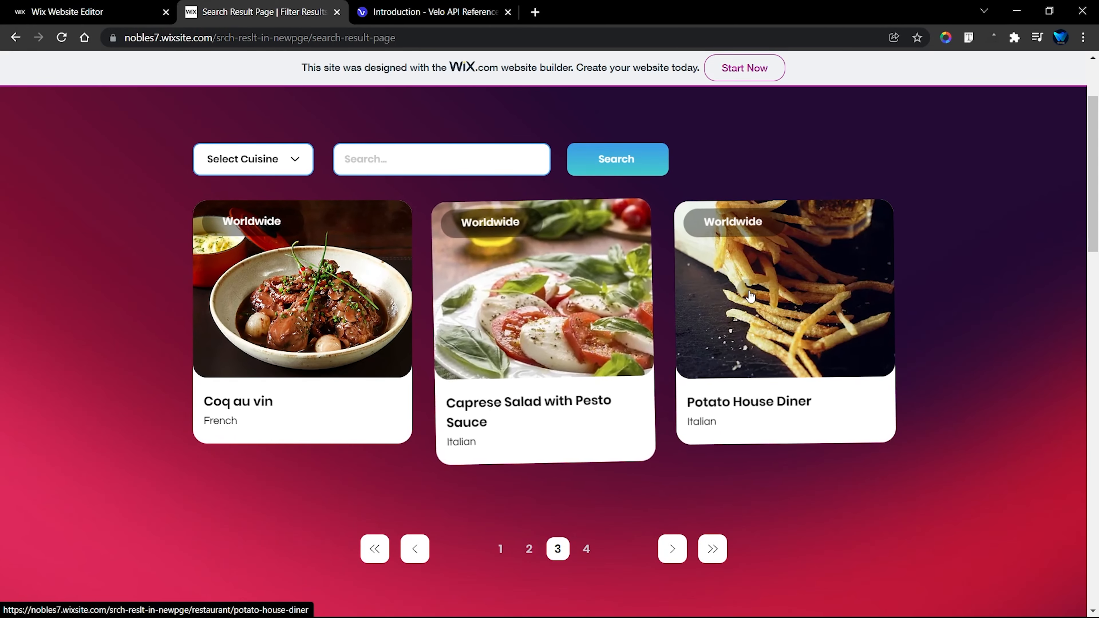
Step: Switch to the Wix Editor, select the Cassoulet card's container in the repeater, and open its animation choices
left_click(79, 5)
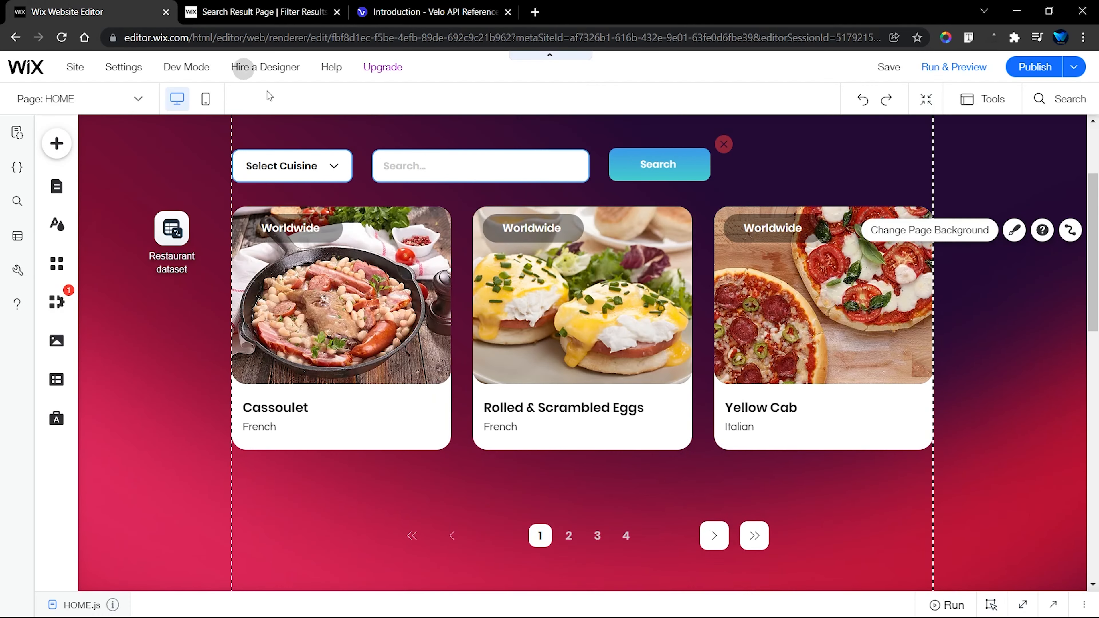
left_click(378, 400)
left_click(428, 392)
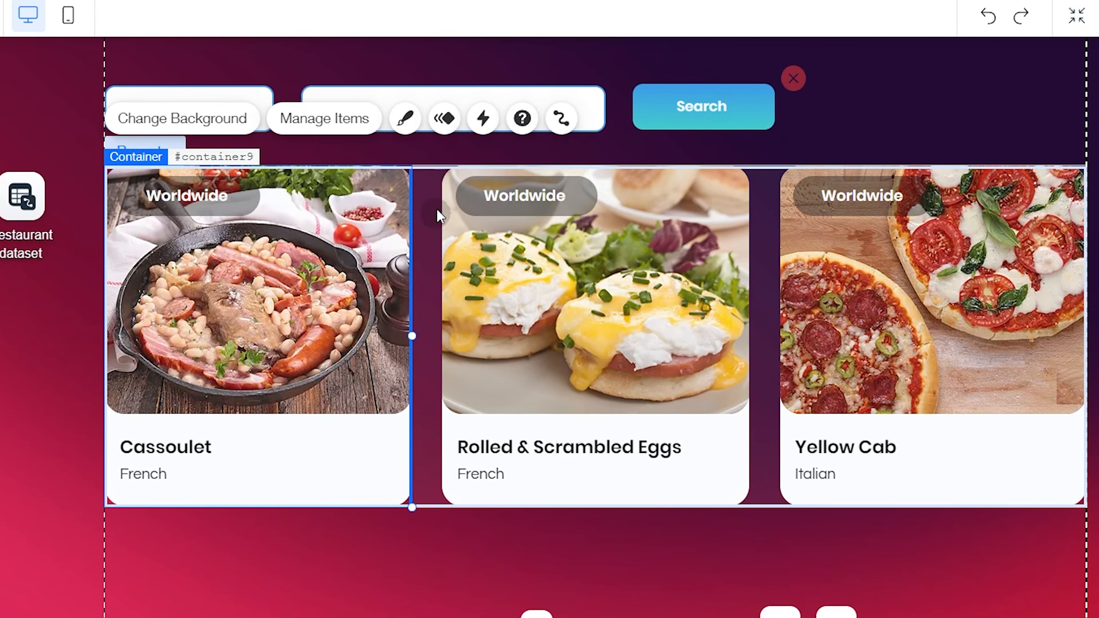
left_click(445, 123)
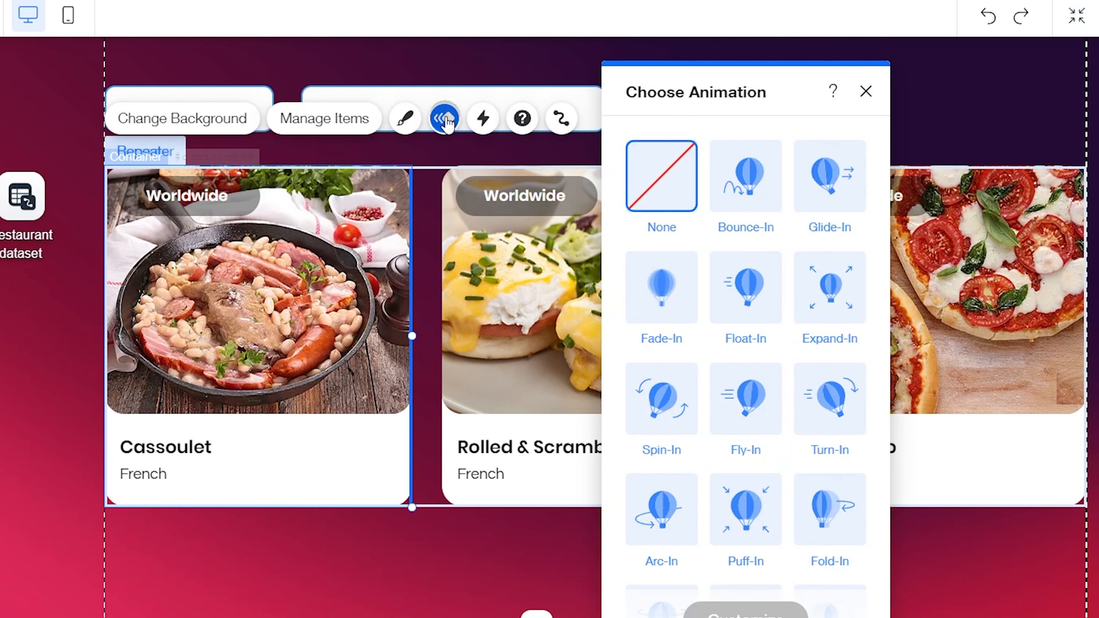
Step: Try the Bounce-In, Glide-In, Fade-In and Float-In animations on the card container
left_click(760, 186)
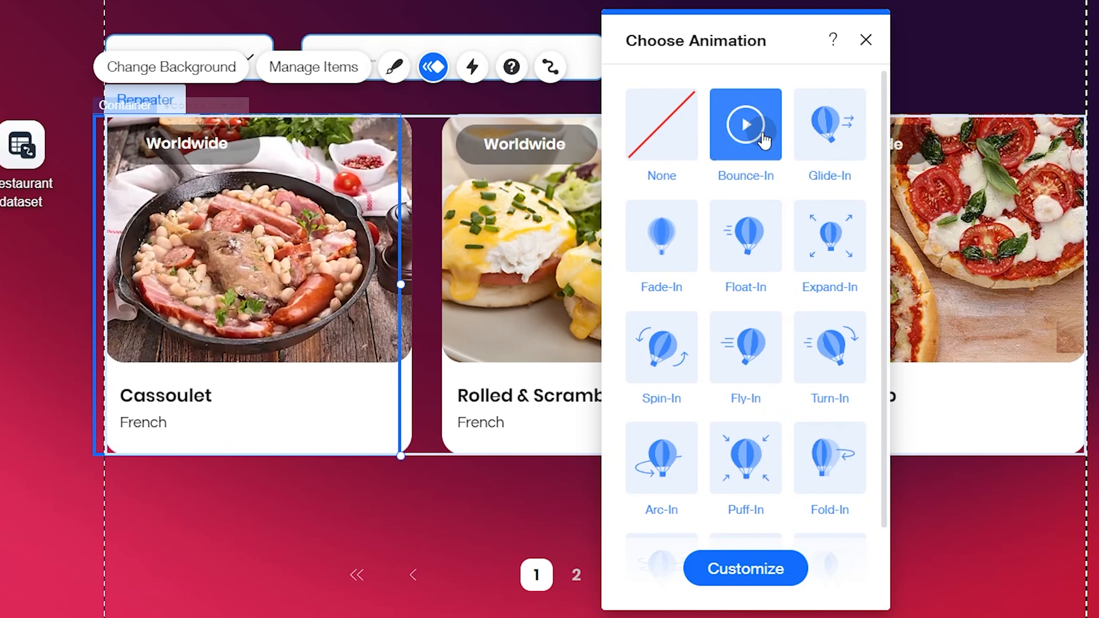
left_click(830, 175)
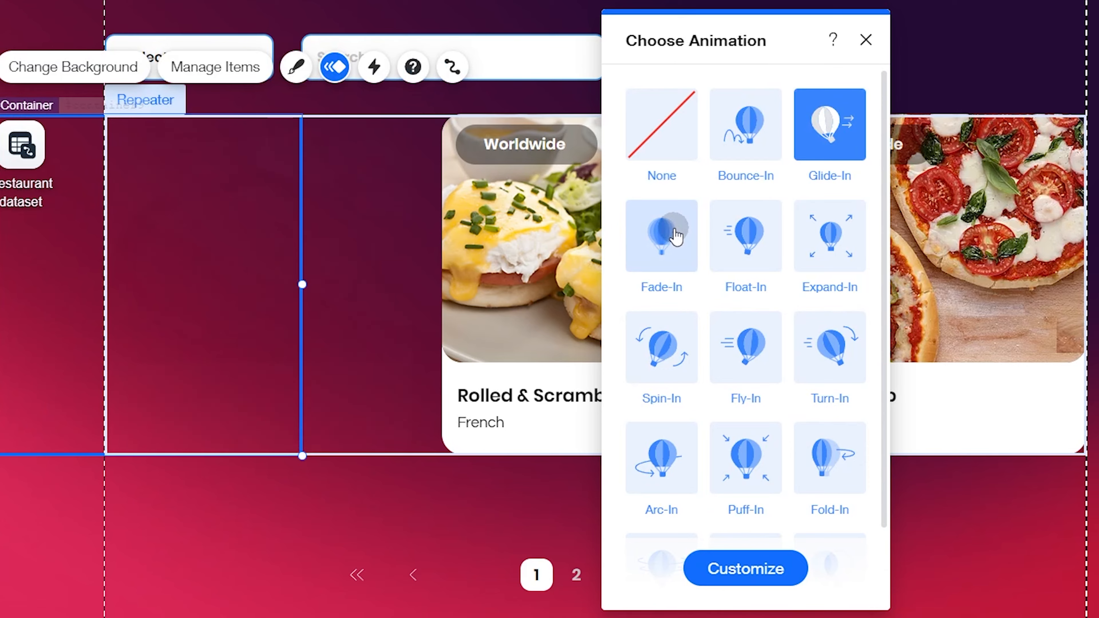
left_click(657, 241)
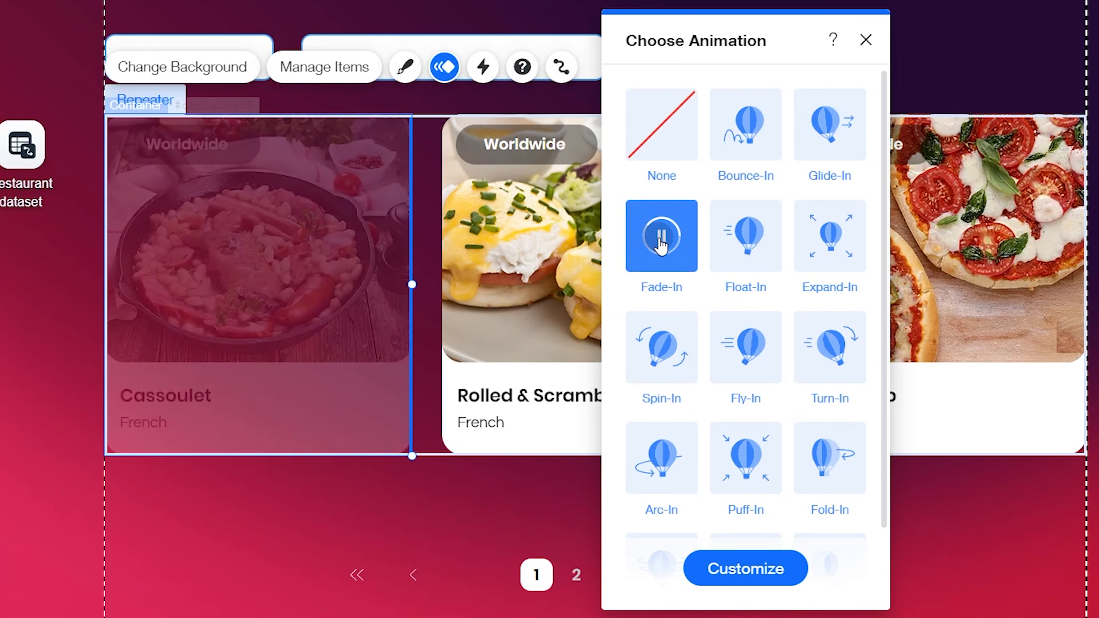
left_click(746, 241)
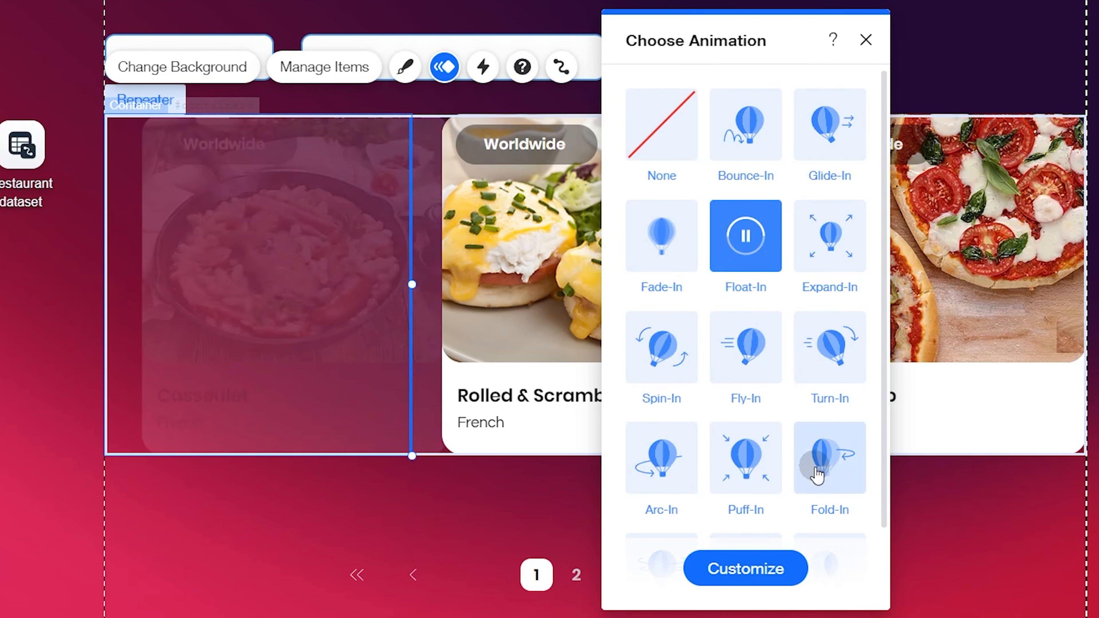
Step: Apply the Slide-In animation to the card container and open its customization settings
scroll(826, 461, "down", 2)
left_click(831, 481)
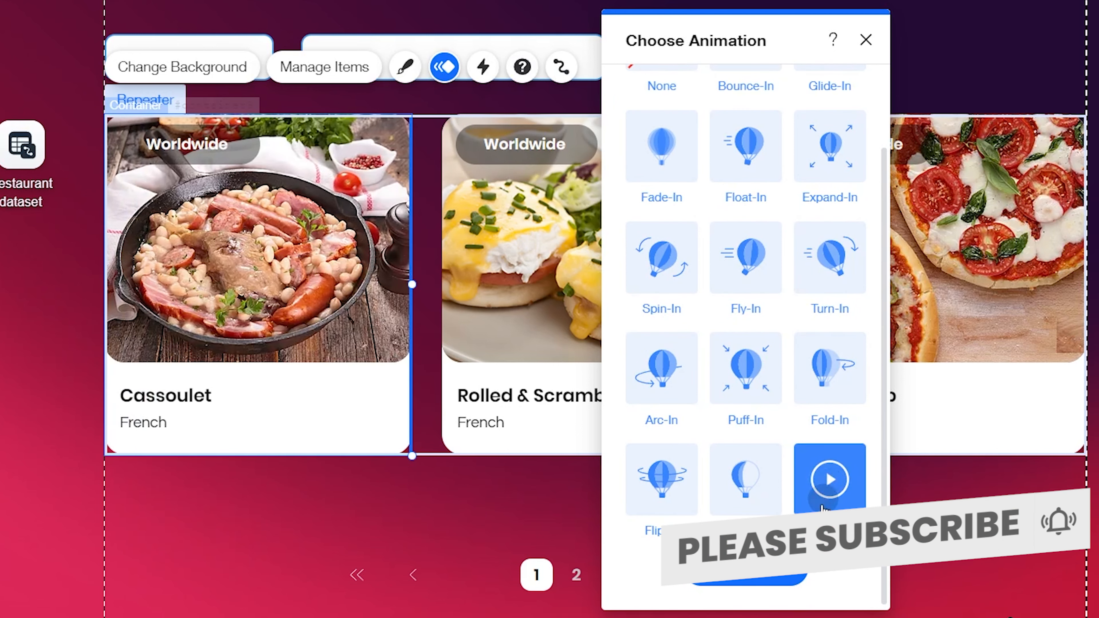
left_click(748, 578)
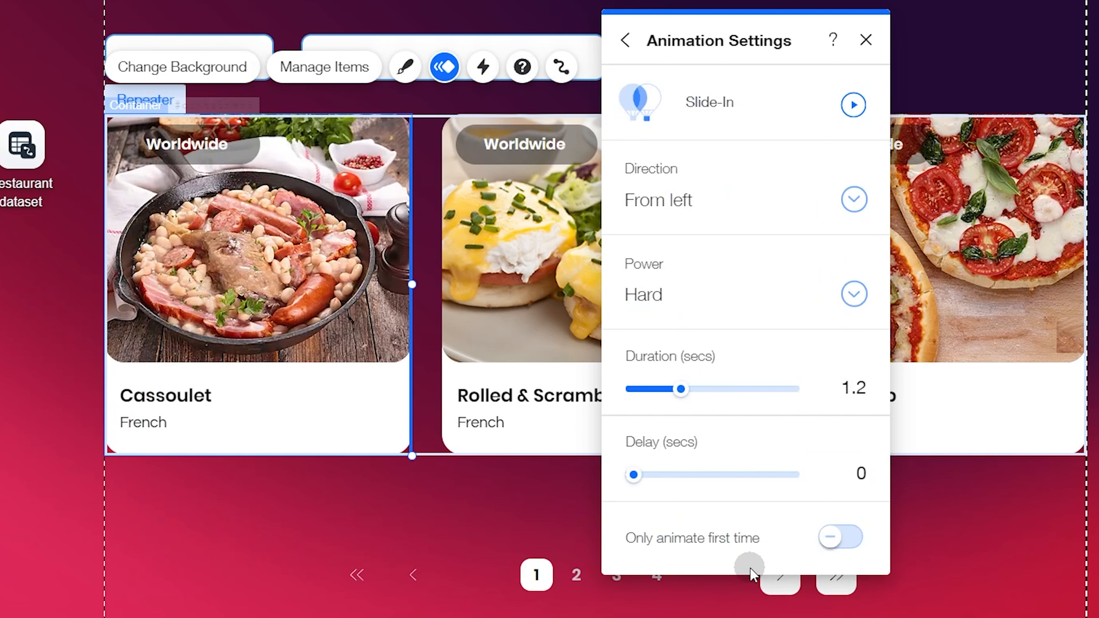
Step: Try the Slide-In direction From right and the Soft power, previewing the animation after each change
left_click(683, 204)
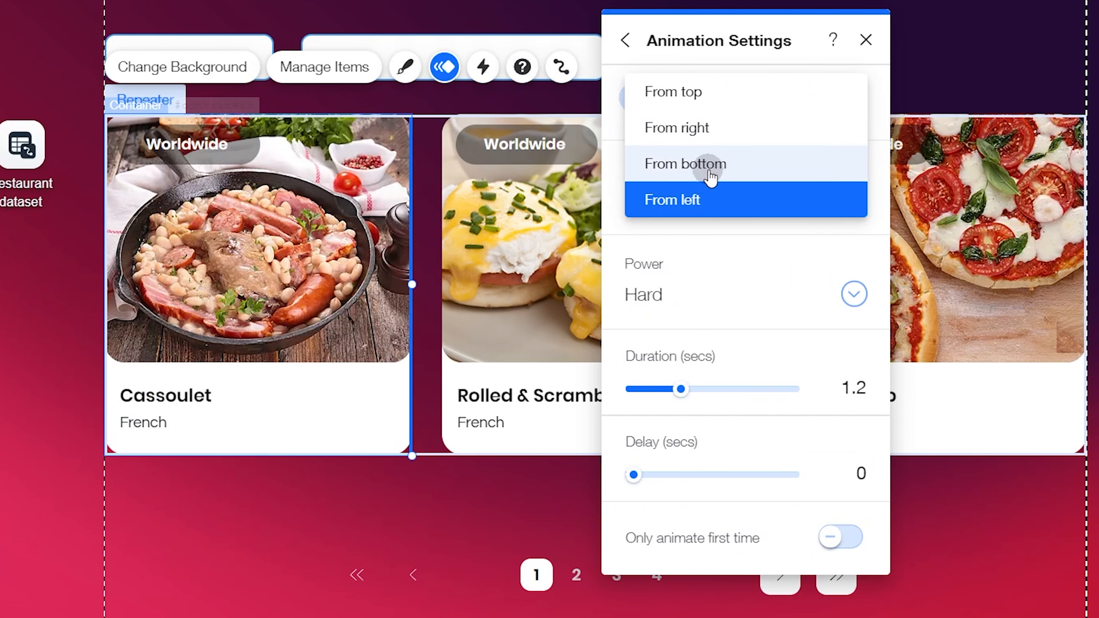
left_click(725, 133)
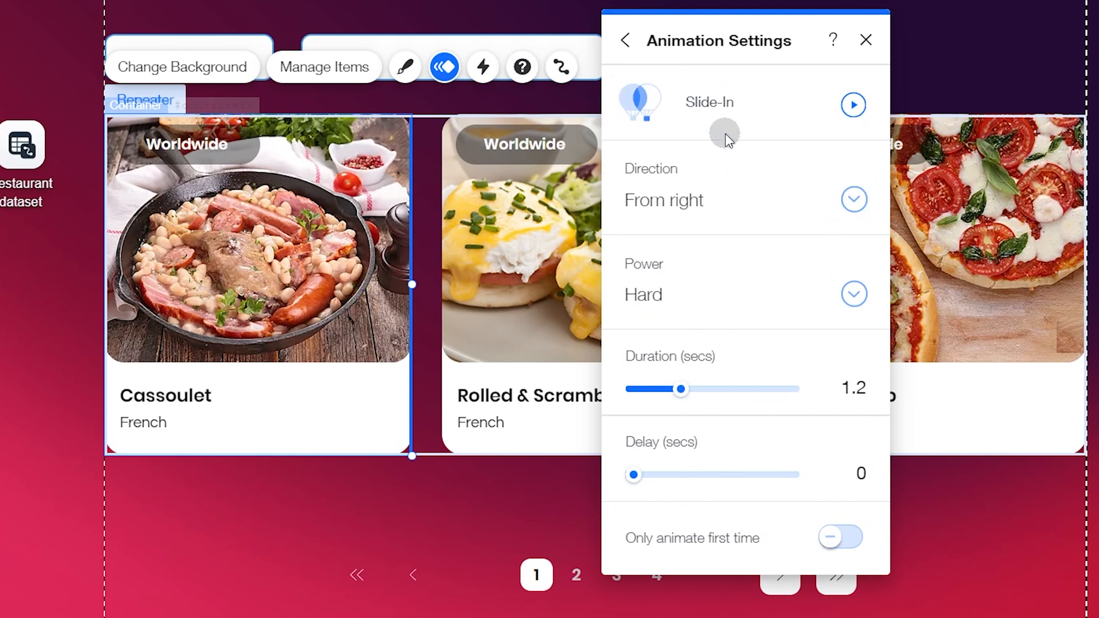
left_click(853, 104)
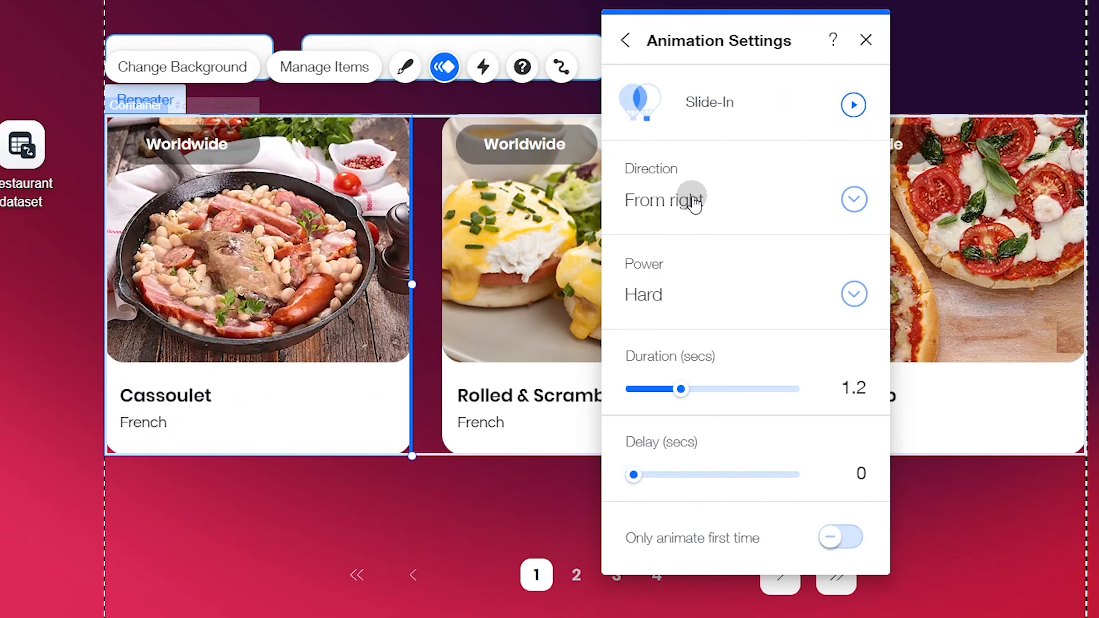
left_click(663, 296)
left_click(682, 231)
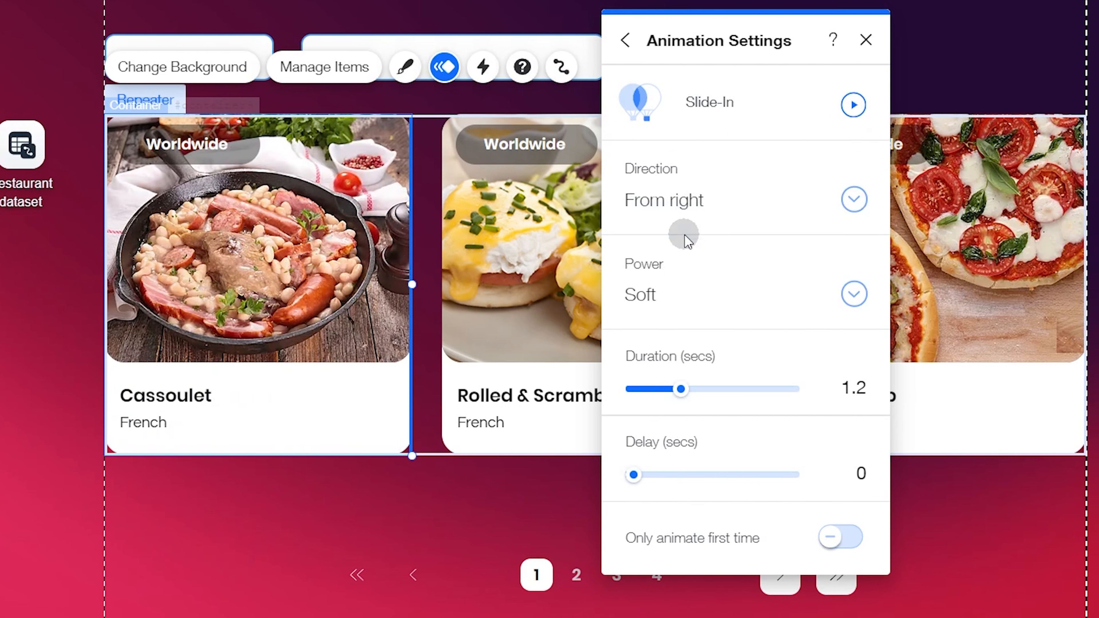
left_click(851, 106)
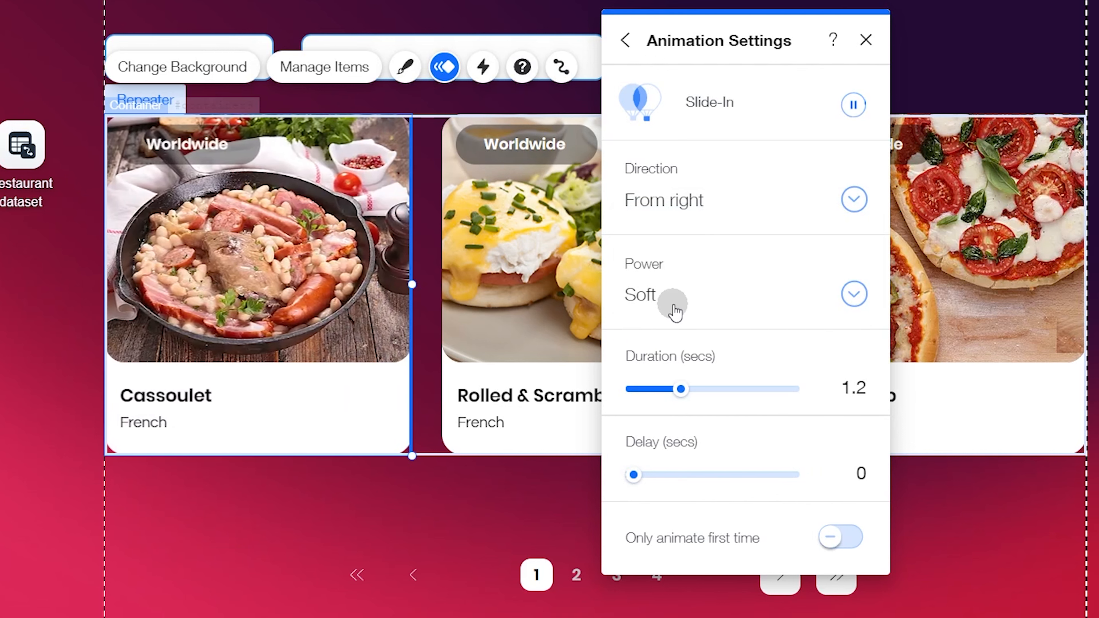
Step: Set the Slide-In animation's power to Medium and direction to From left, preview it, and close the animation settings
left_click(662, 297)
left_click(677, 337)
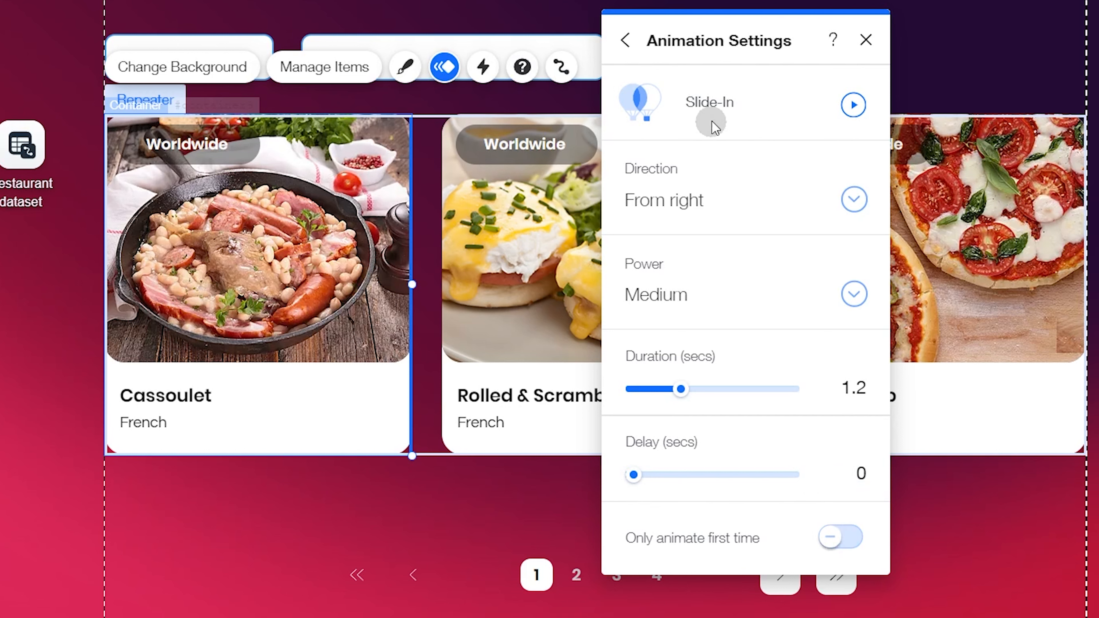
left_click(704, 205)
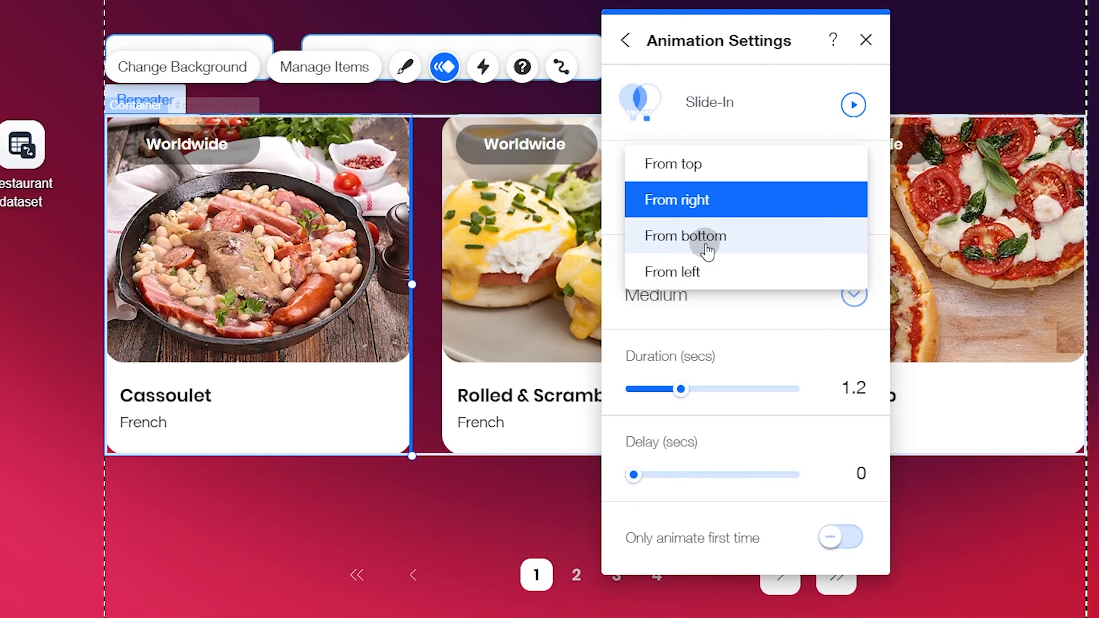
left_click(701, 271)
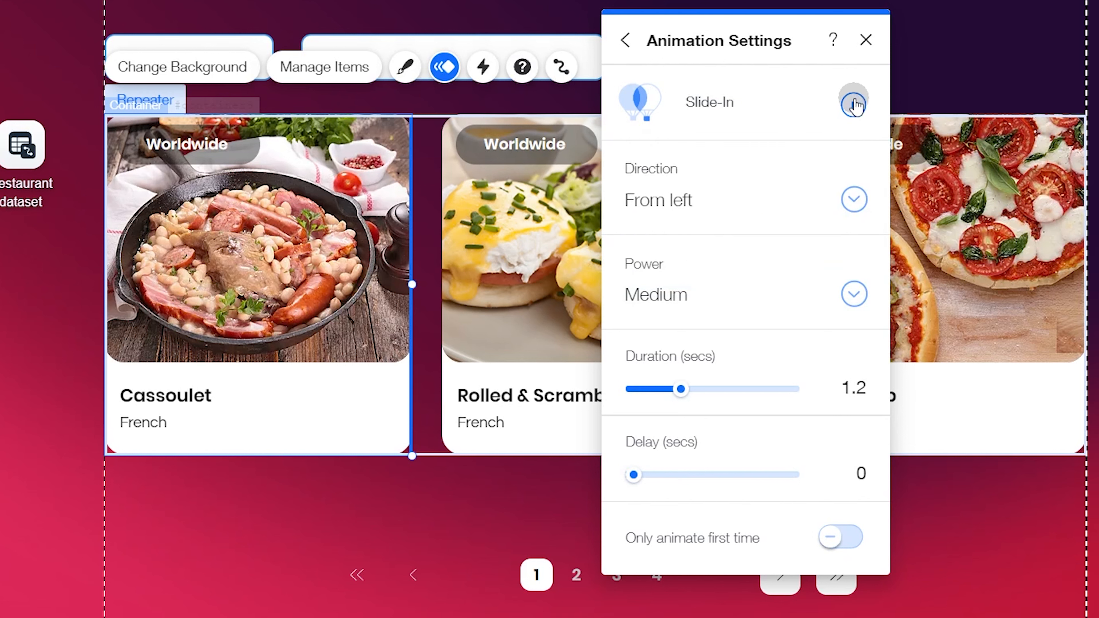
left_click(853, 105)
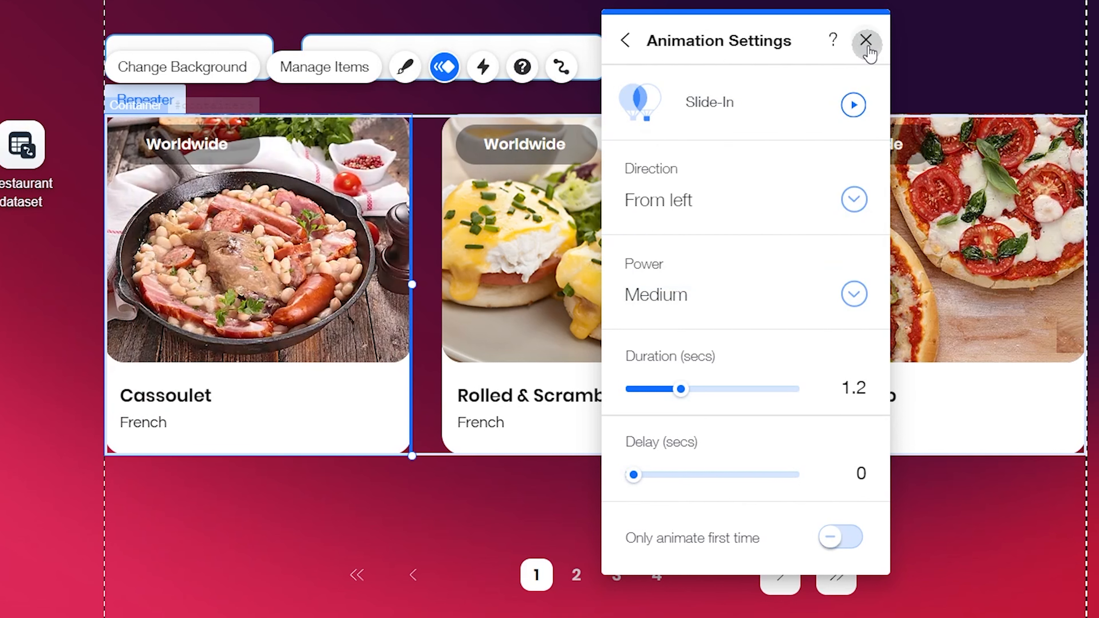
left_click(626, 41)
scroll(765, 346, "down", 2)
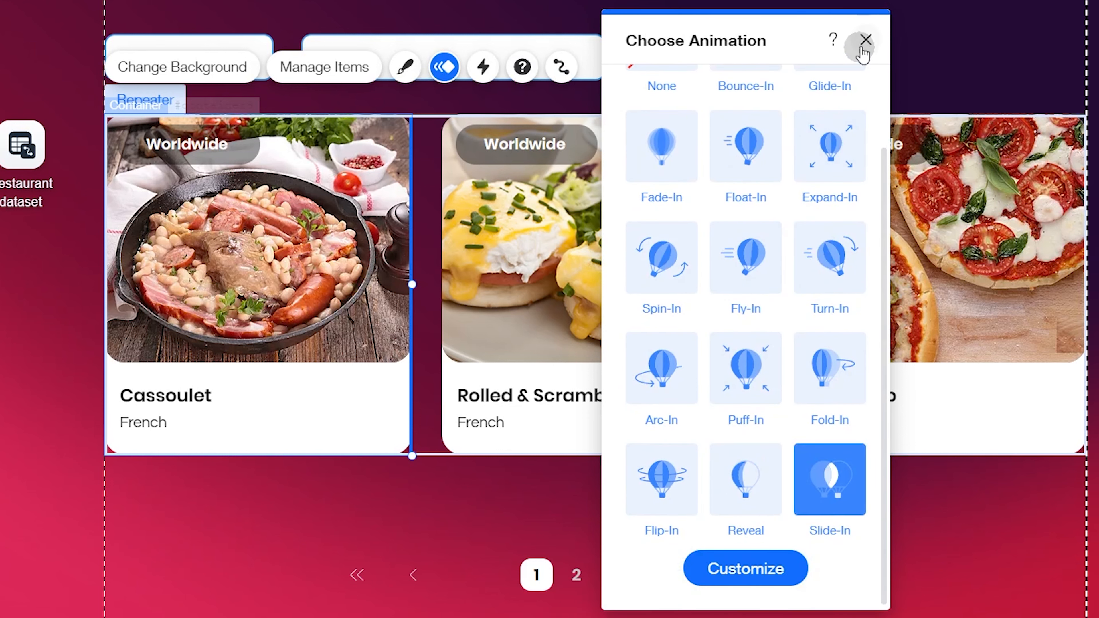
left_click(865, 40)
Step: Start a hover interaction for the card container and open its choice of hover effects
left_click(484, 71)
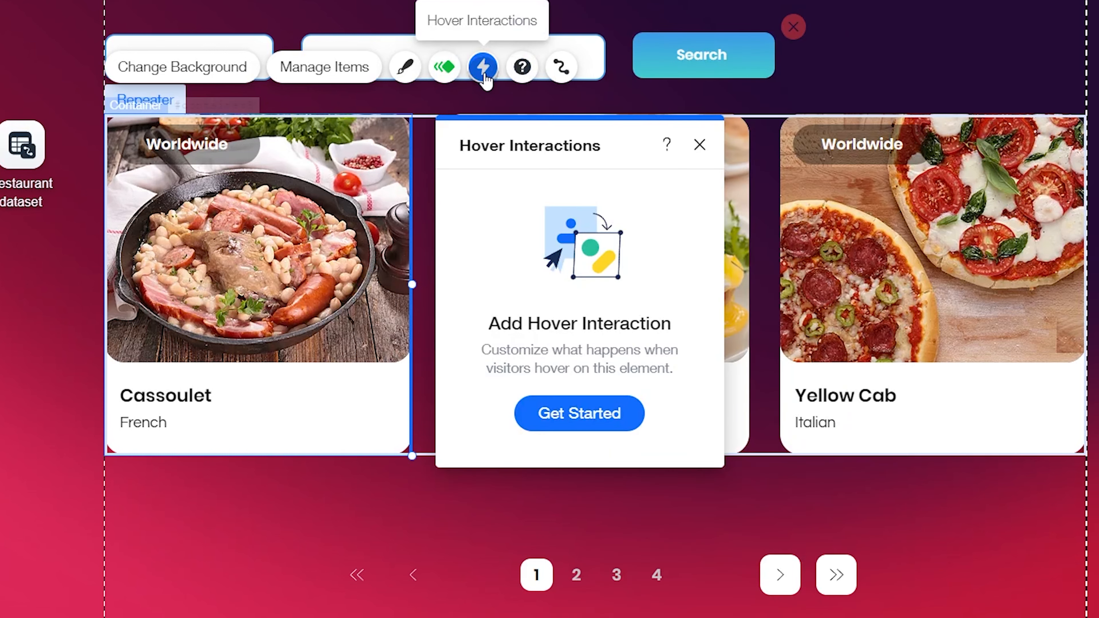
left_click(559, 409)
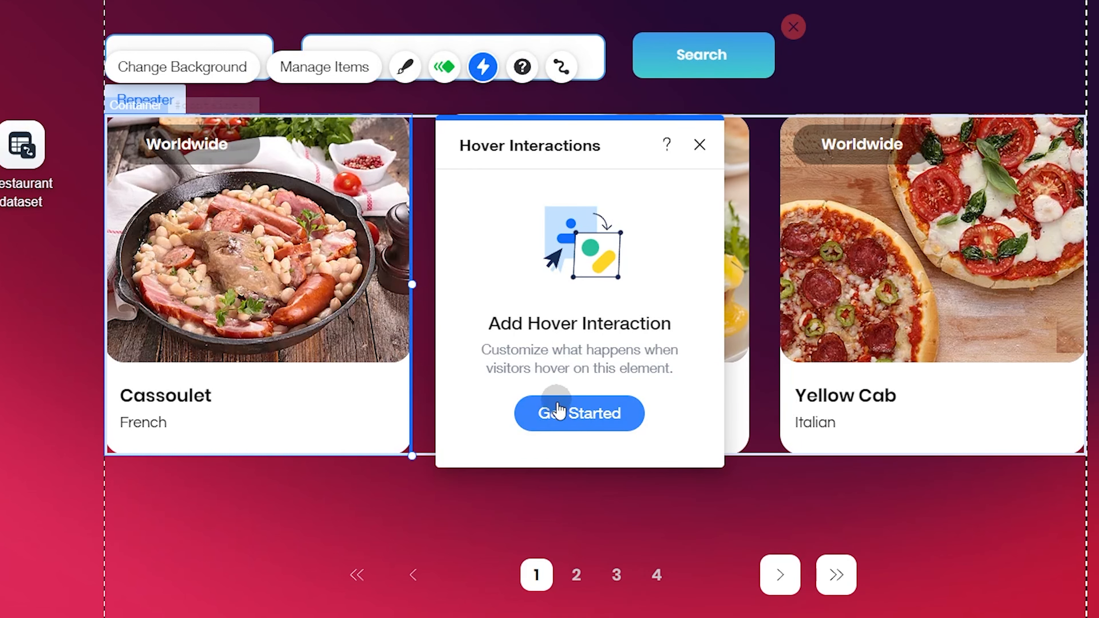
left_click(575, 416)
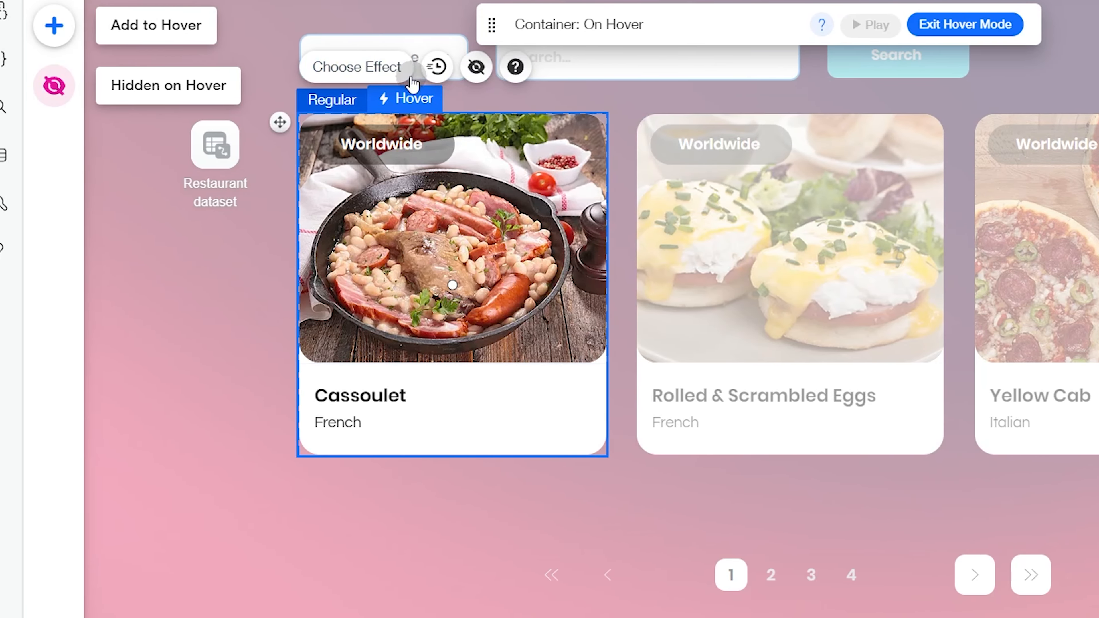
left_click(299, 67)
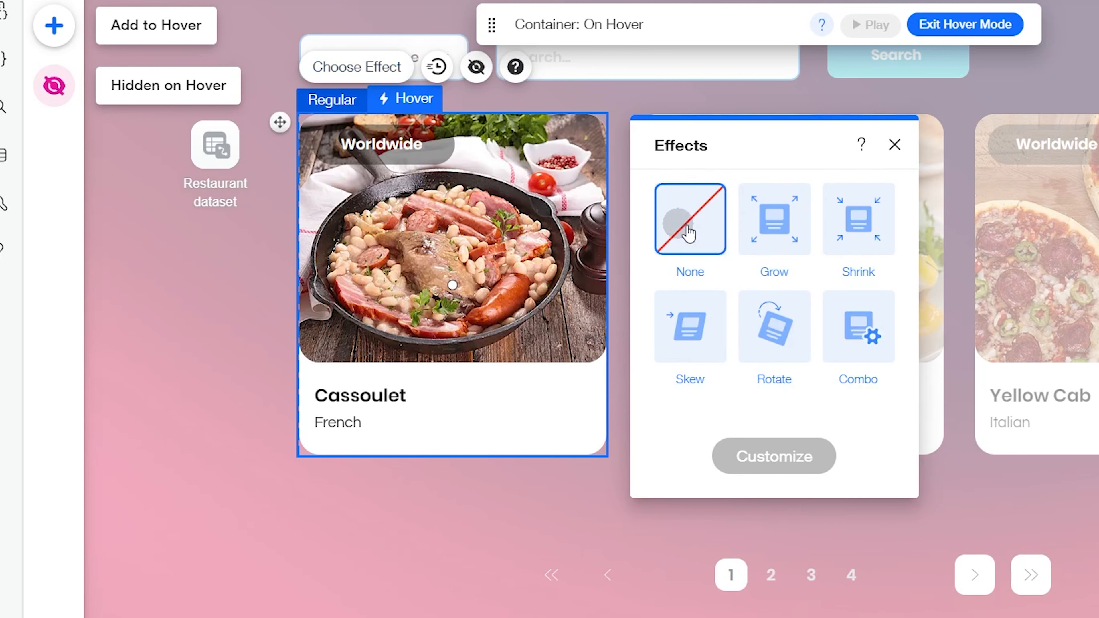
Step: Compare the Grow, Shrink, Rotate and Combo hover effects on the card container and apply Skew
left_click(793, 234)
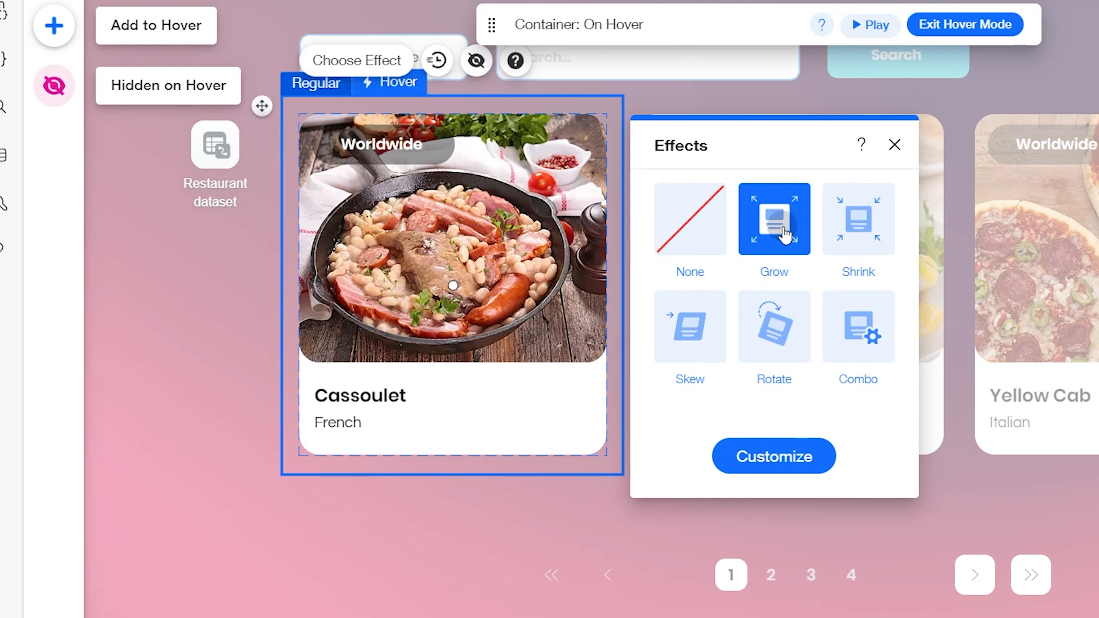
left_click(876, 232)
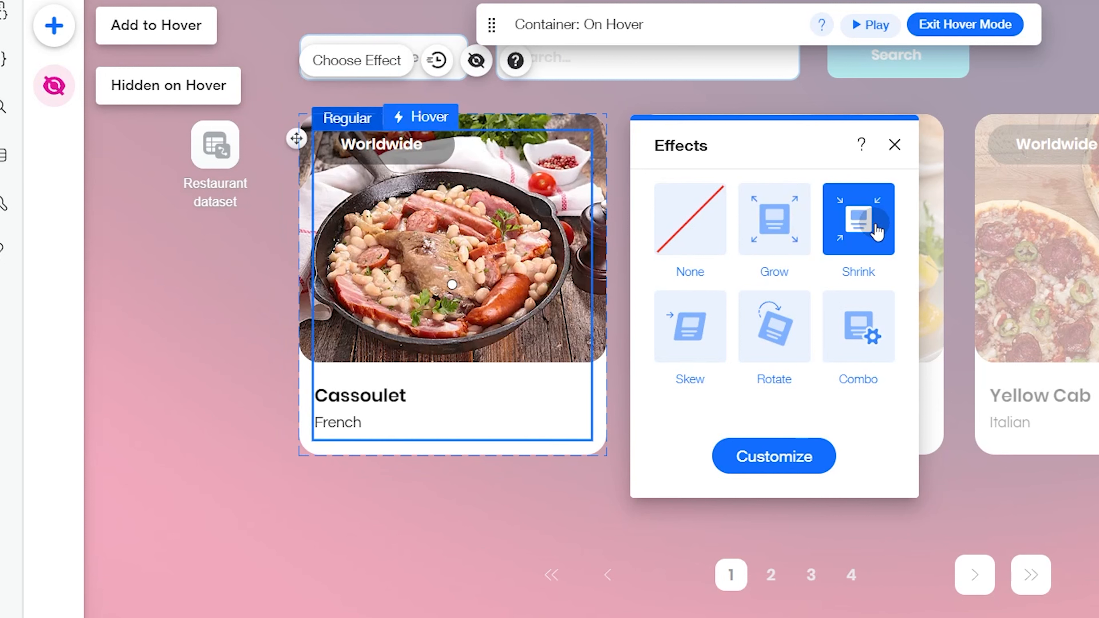
left_click(703, 327)
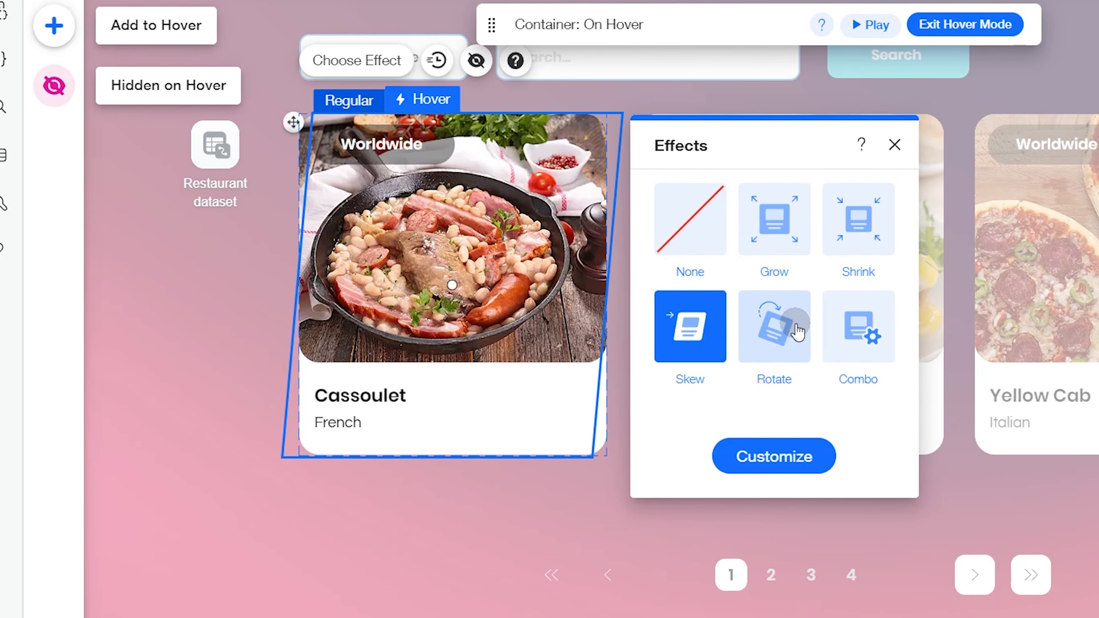
left_click(788, 332)
left_click(689, 350)
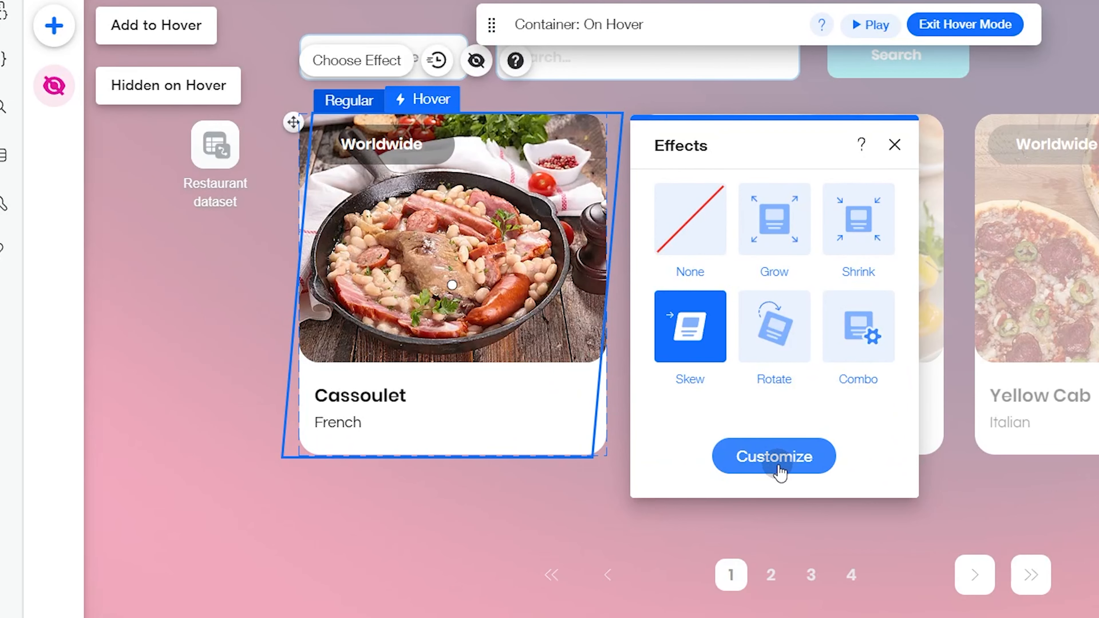
left_click(857, 348)
left_click(679, 201)
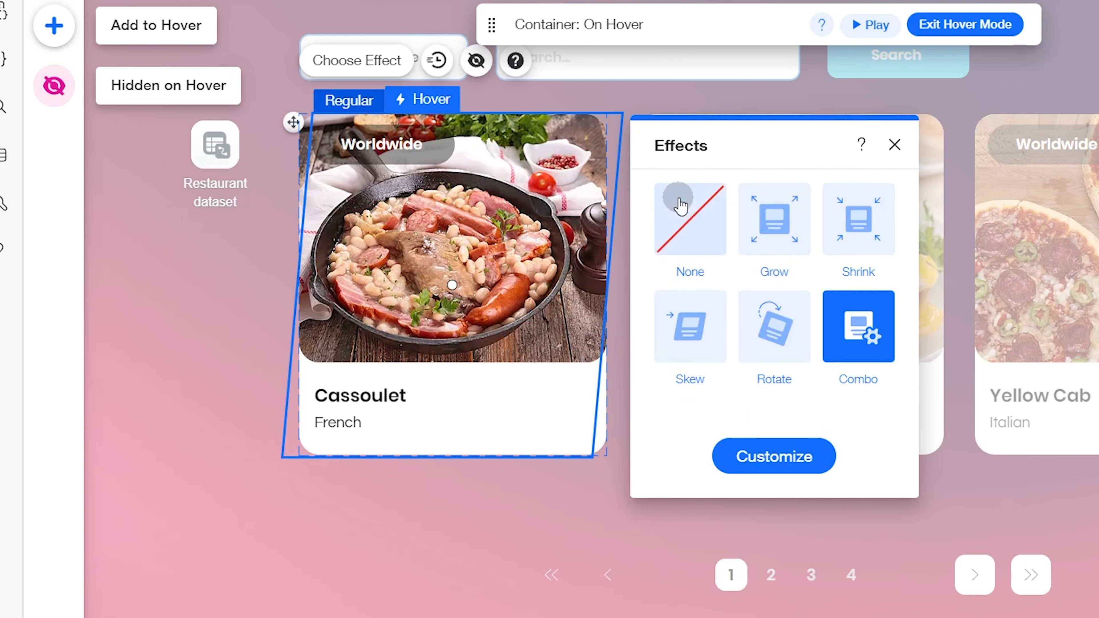
left_click(675, 336)
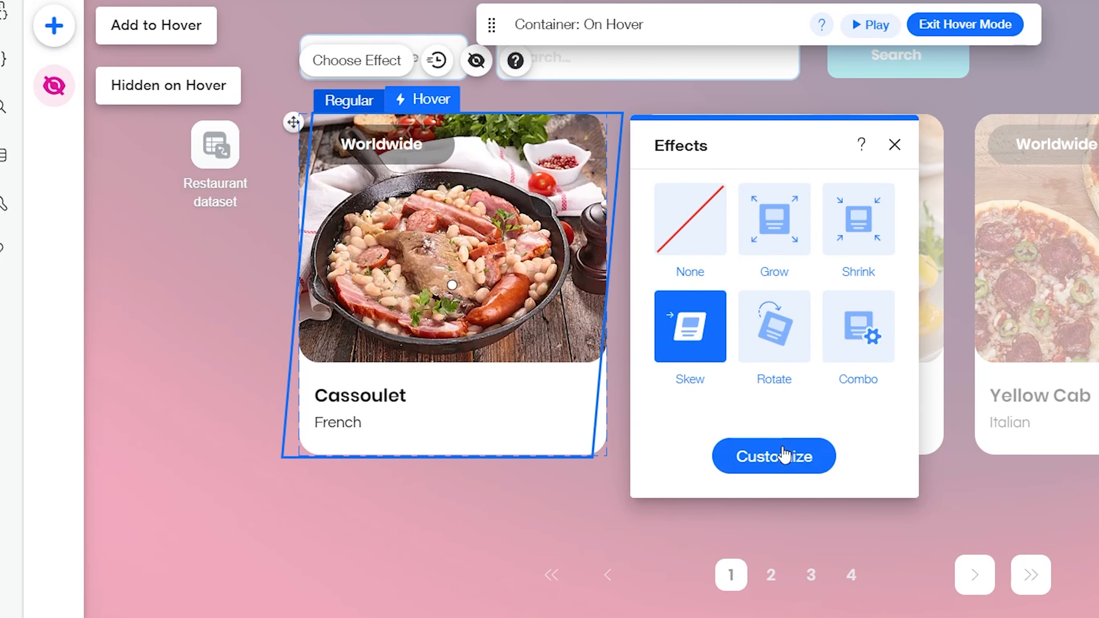
Step: Try the Skew effect's Horizontal and Vertical directions in its custom settings and adjust the skew angle
left_click(783, 456)
left_click_drag(792, 167, 822, 47)
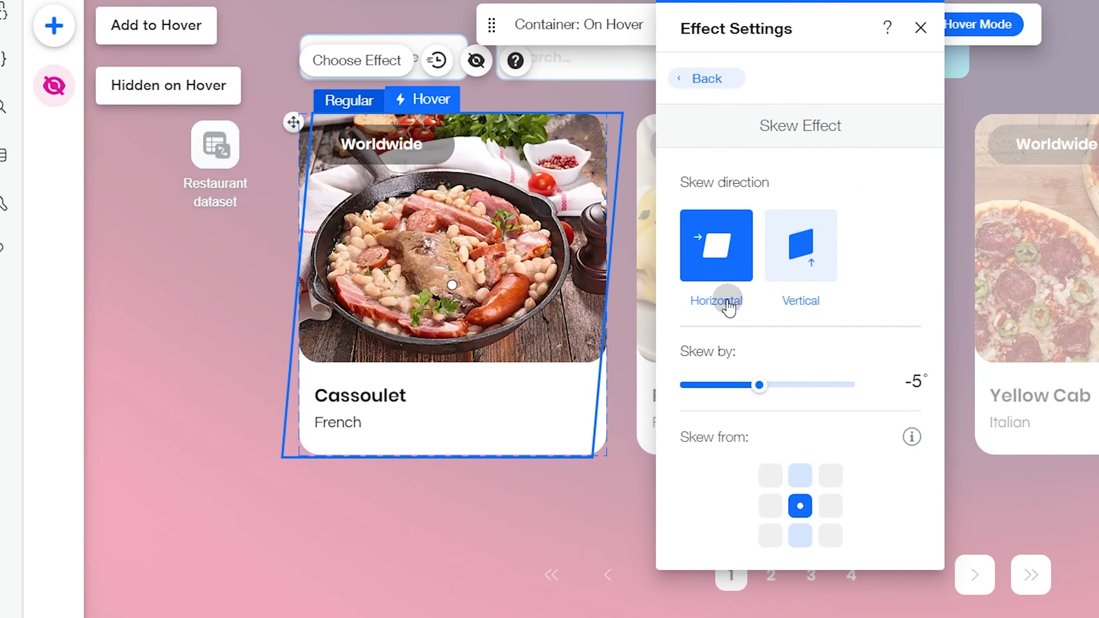
left_click(701, 274)
left_click(732, 297)
left_click(807, 238)
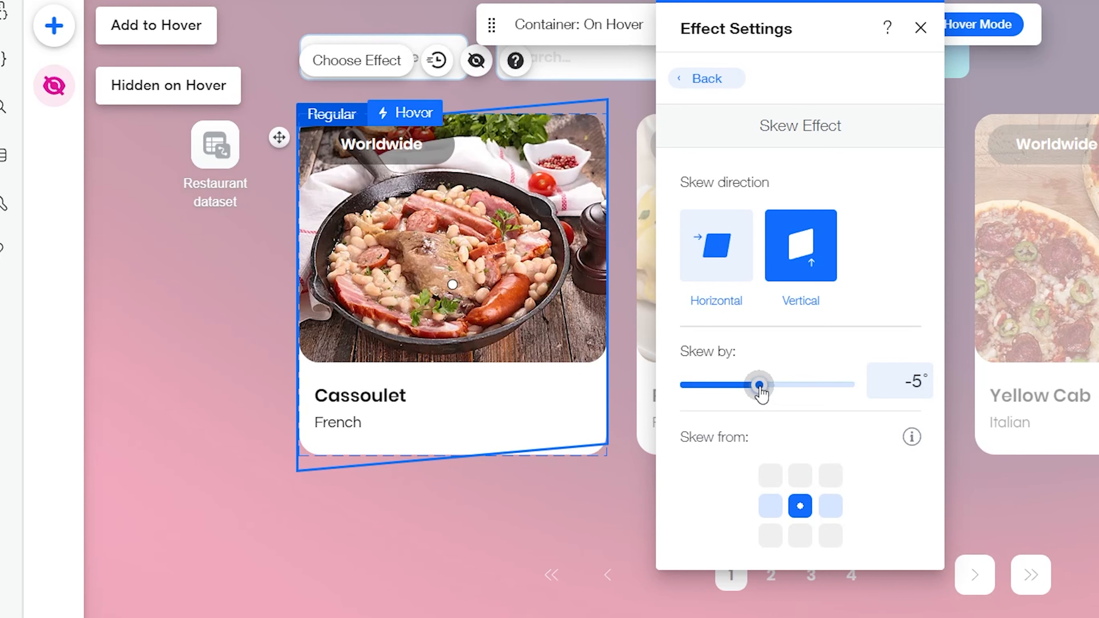
mouse_move(760, 390)
left_mouse_down()
mouse_move(744, 390)
mouse_move(768, 392)
left_mouse_up()
key("Escape")
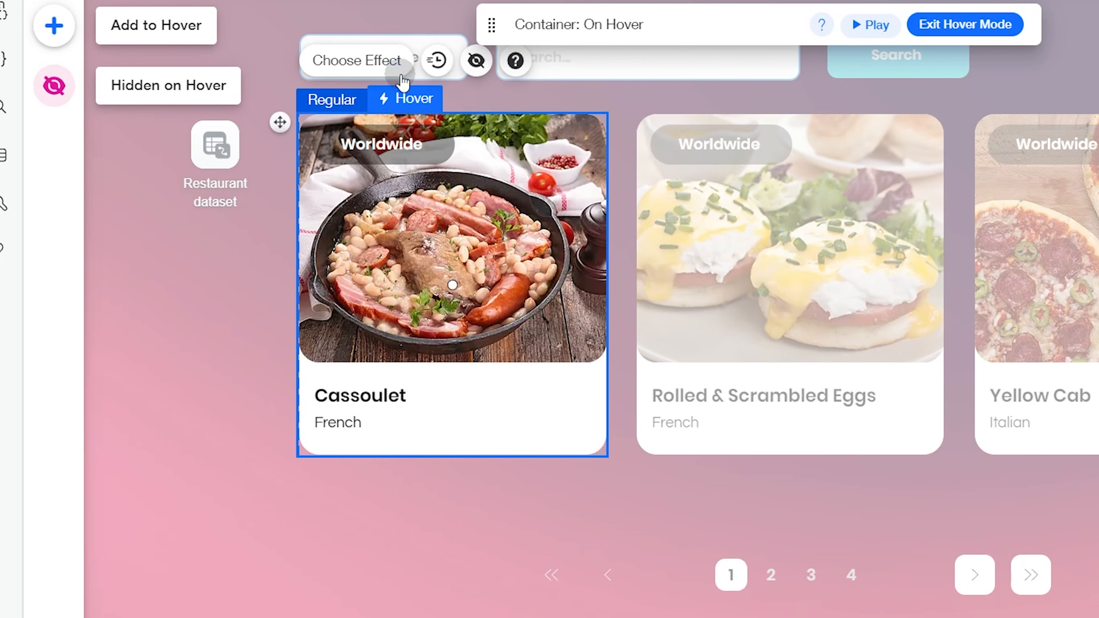
Step: Reapply the Skew hover effect to the card container, check its custom settings, and exit hover mode
left_click(390, 61)
left_click(694, 345)
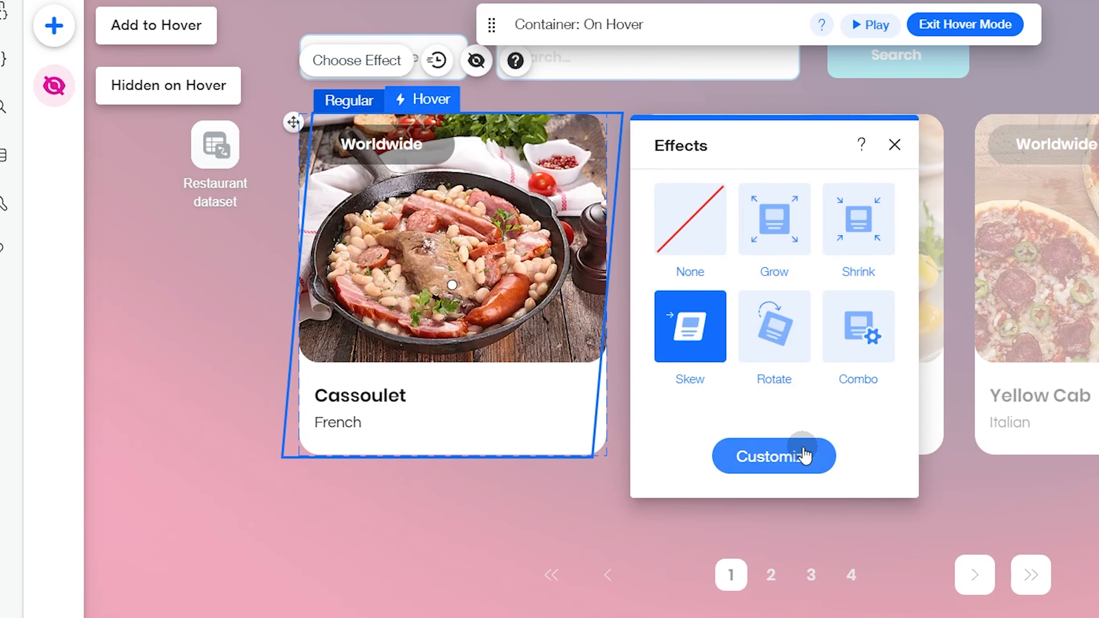
left_click(801, 456)
left_click_drag(795, 151, 815, 32)
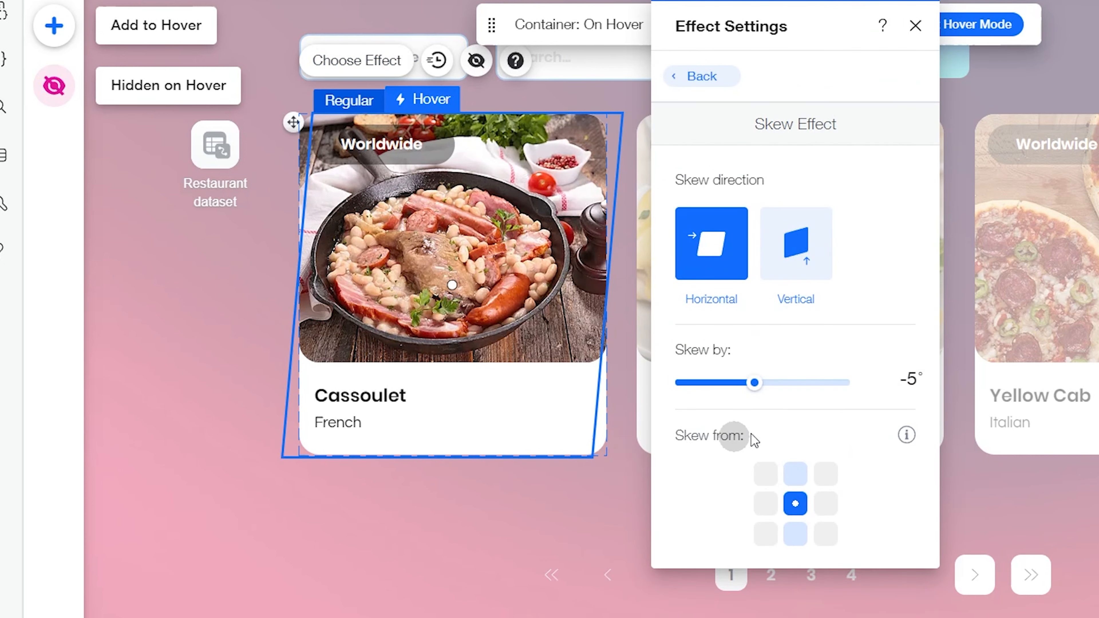
left_click(699, 77)
left_click(915, 26)
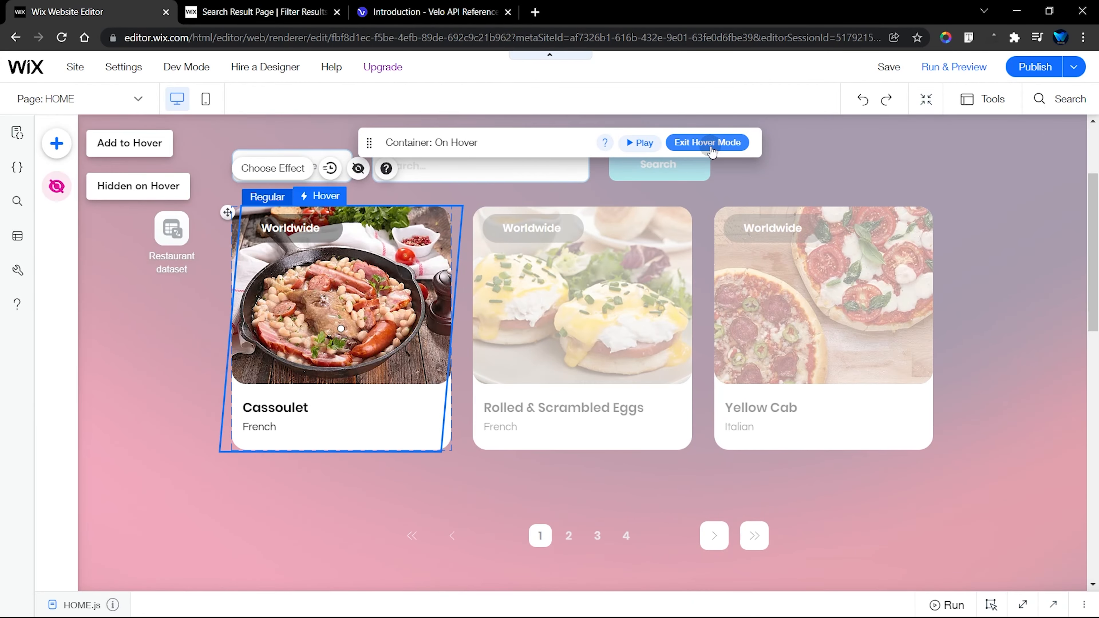
left_click(707, 143)
left_click(968, 346)
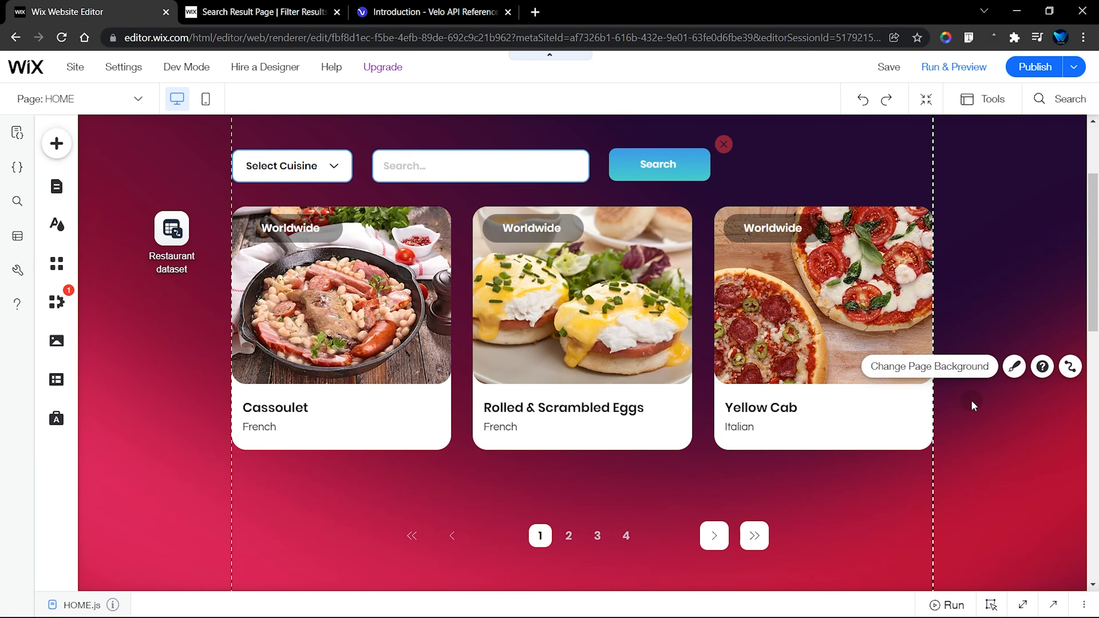
Step: Inspect the search bar and the Select Cuisine dropdown above the repeater, and open the dropdown's list of choices
scroll(971, 402, "up", 2)
scroll(972, 401, "up", 2)
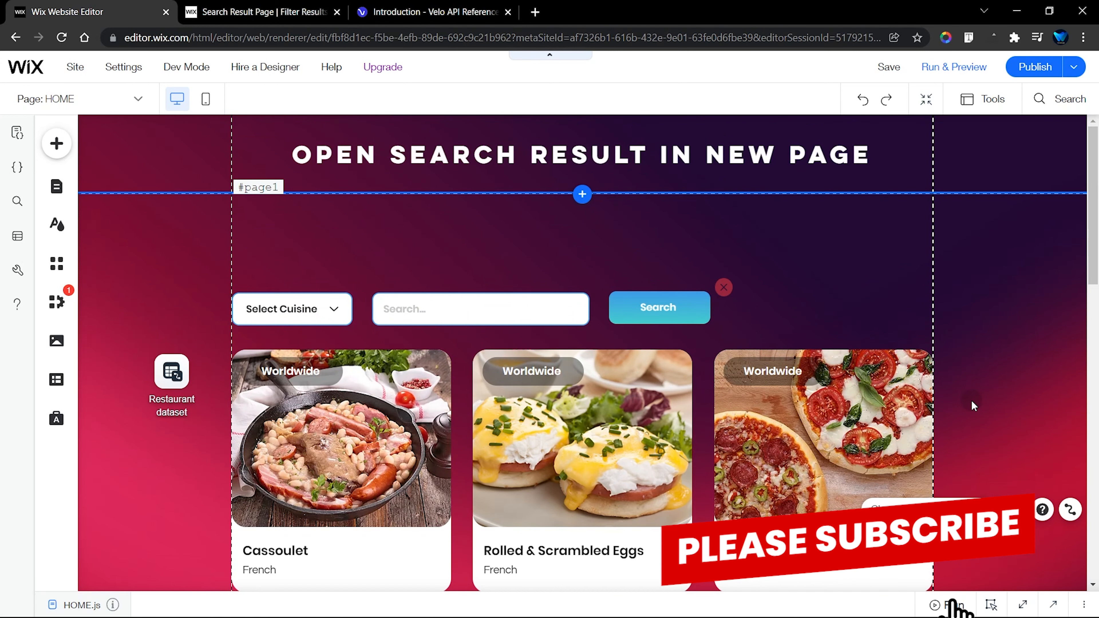
left_click(269, 297)
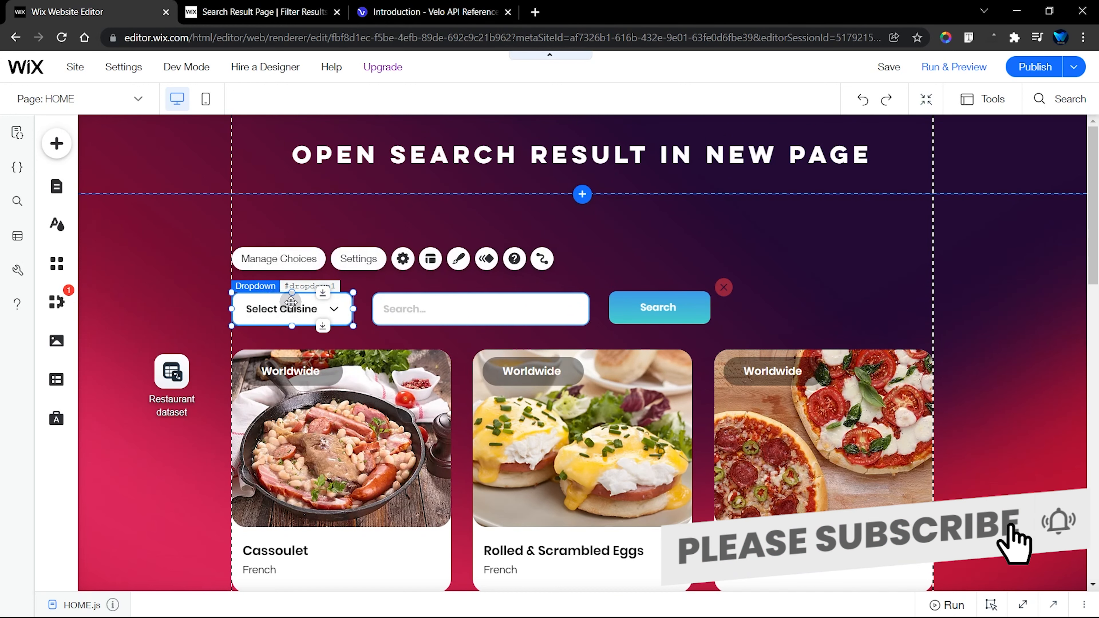
left_click(441, 313)
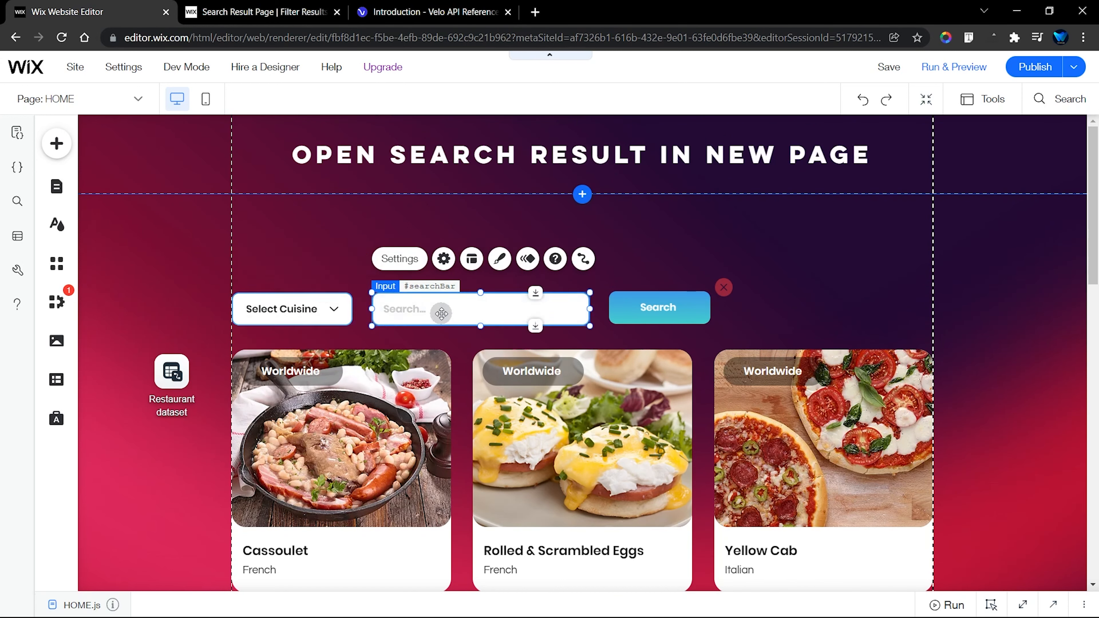
left_click(322, 307)
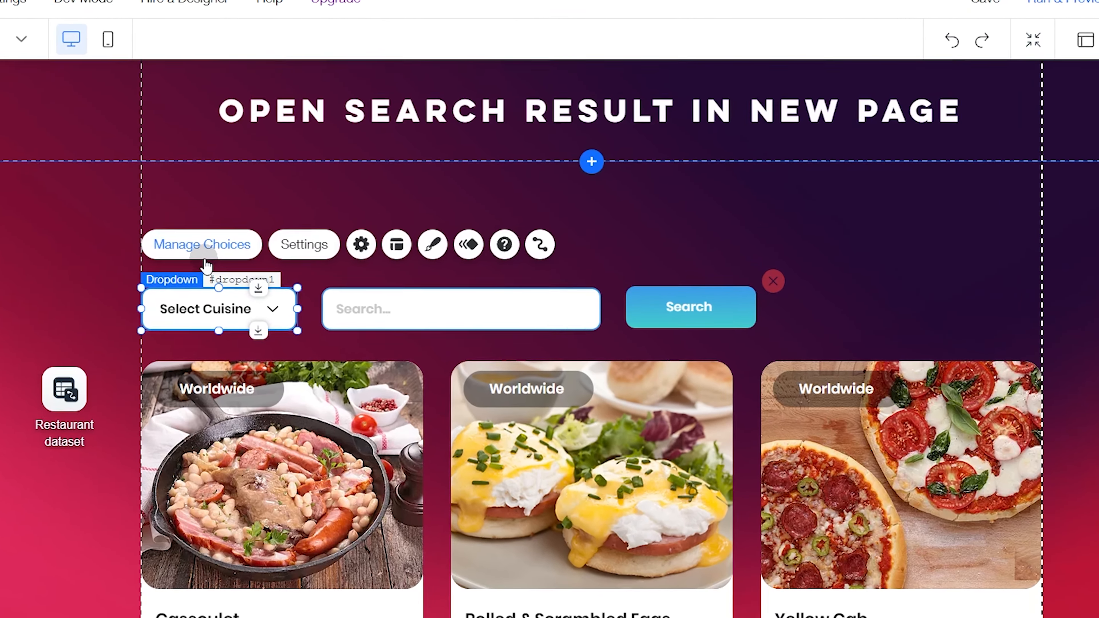
left_click(280, 260)
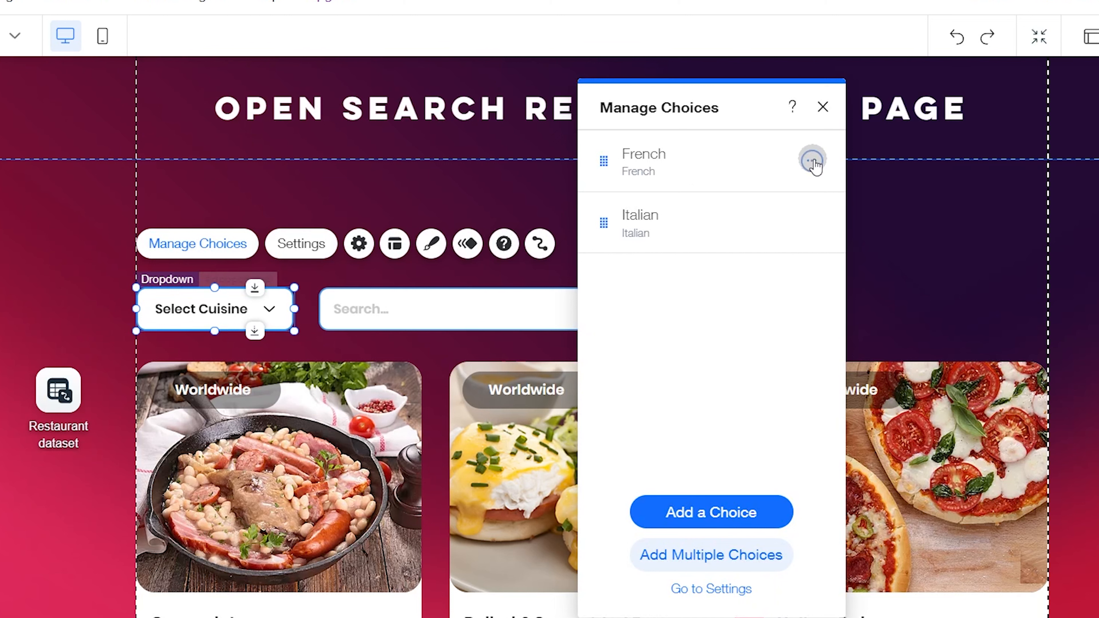
left_click_drag(662, 89, 479, 76)
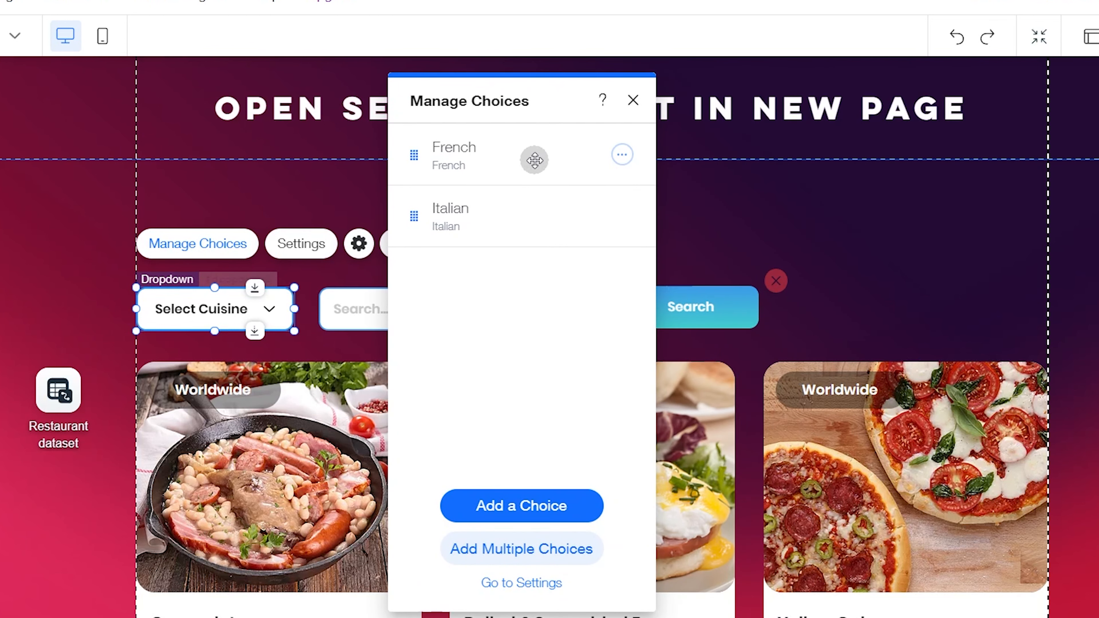
Step: Examine the editable label and value of the French choice, and close the dropdown's list of choices
left_click(623, 155)
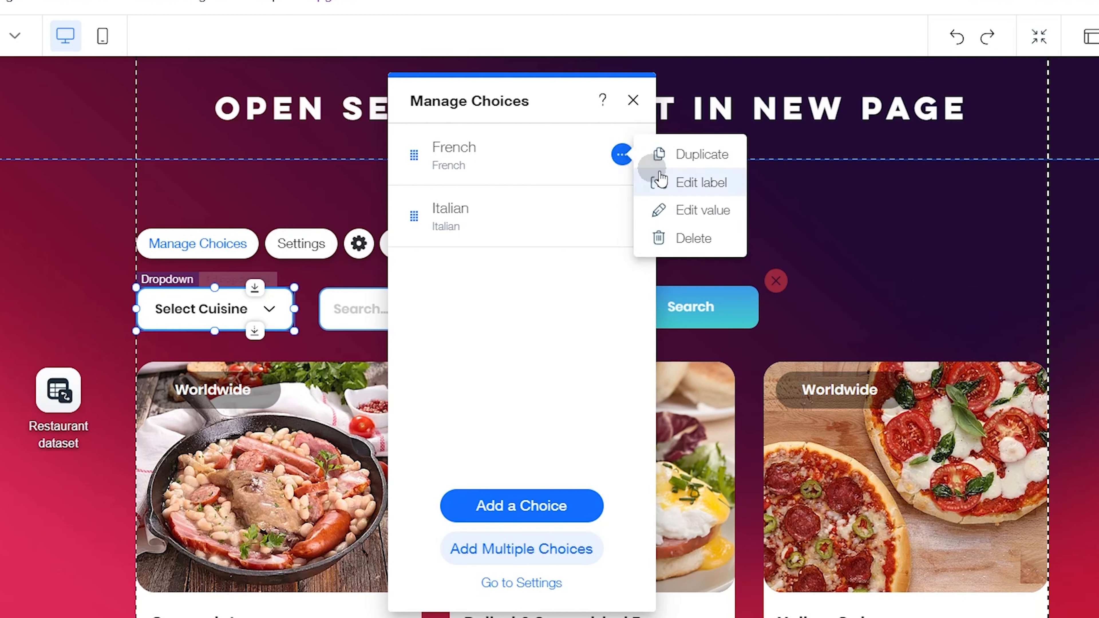
left_click(711, 184)
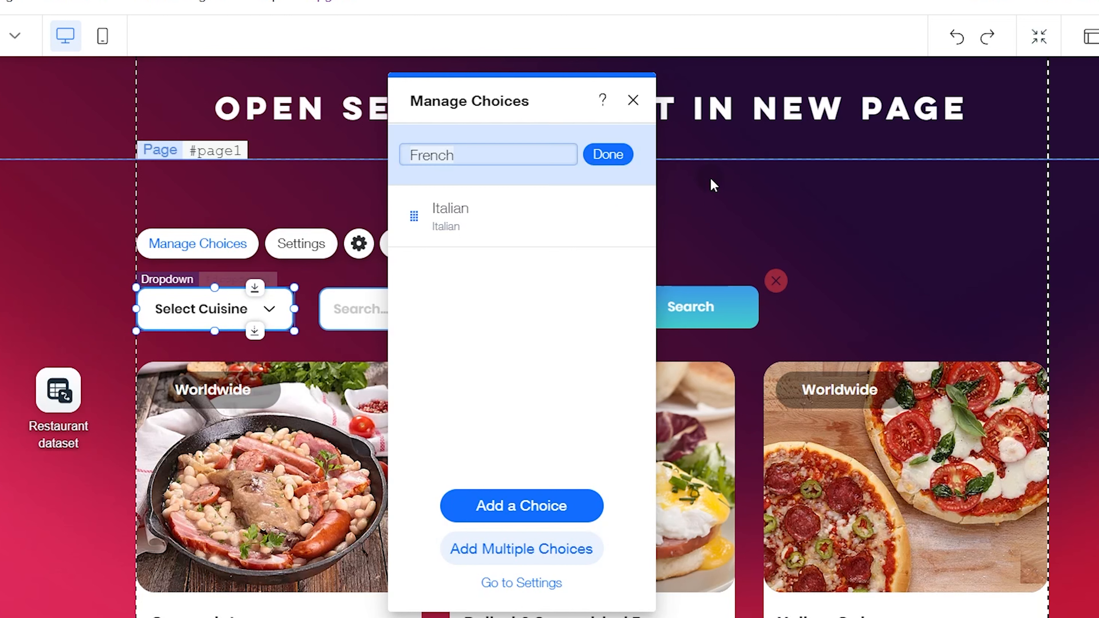
left_click(568, 155)
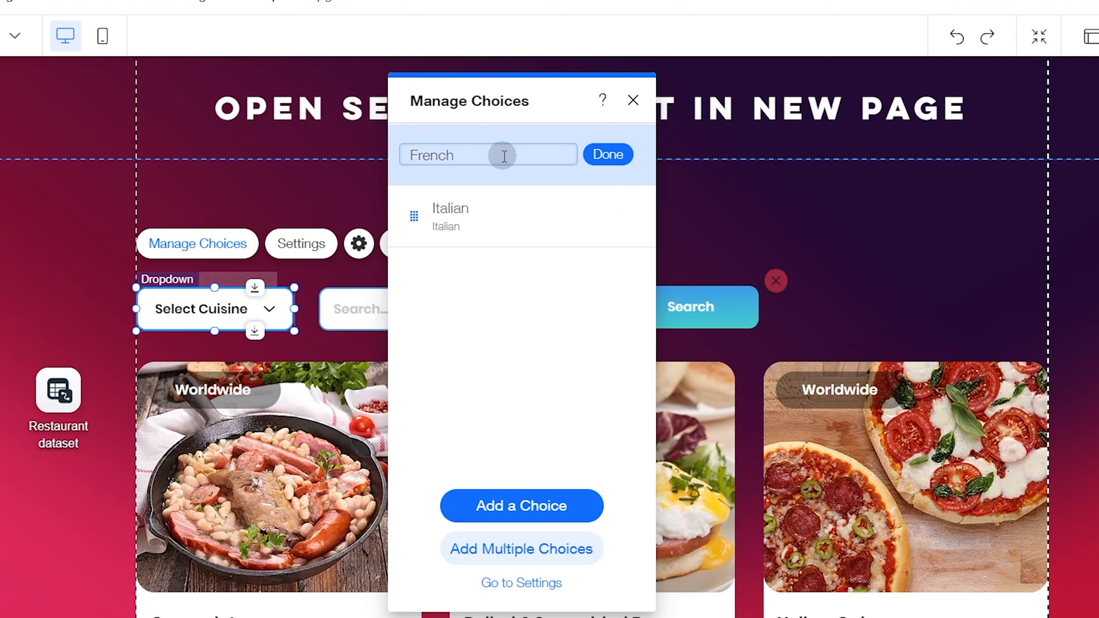
left_click(608, 155)
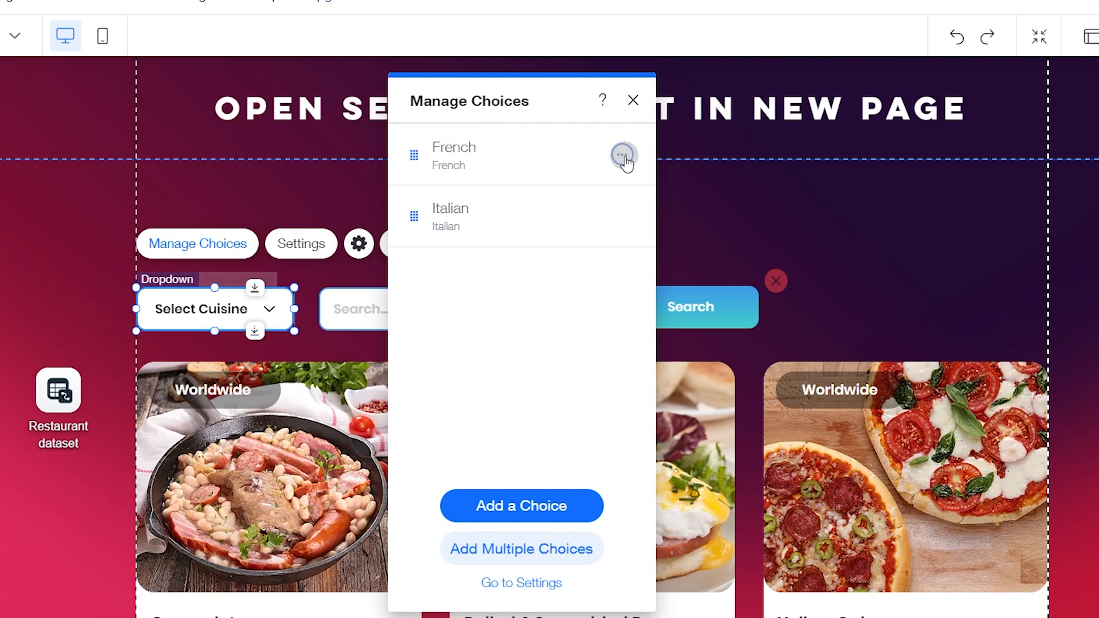
left_click(622, 155)
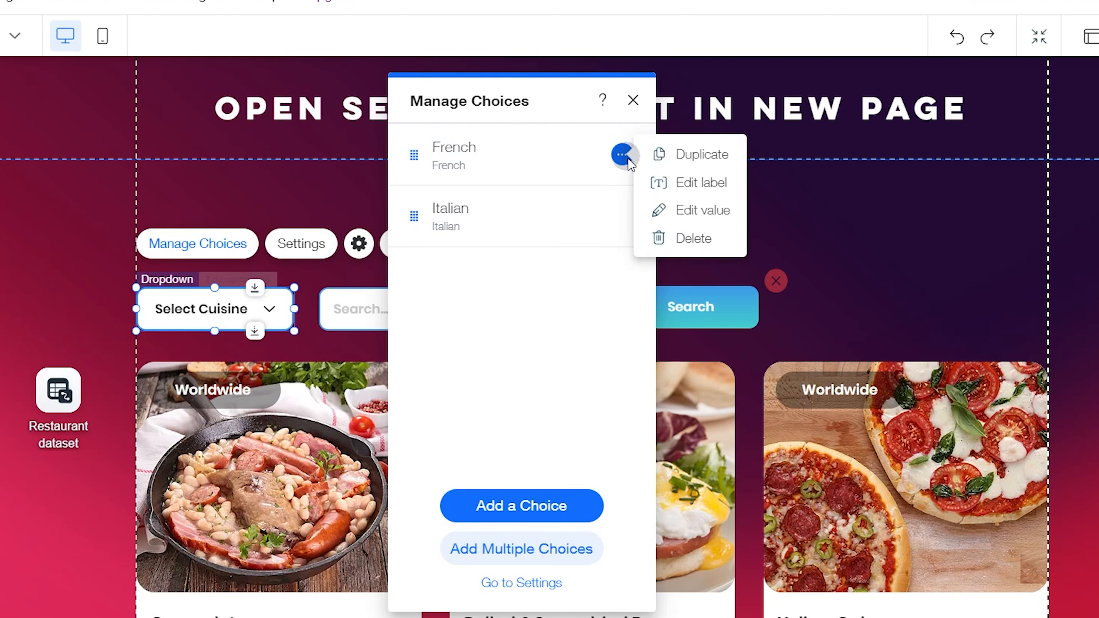
left_click(673, 213)
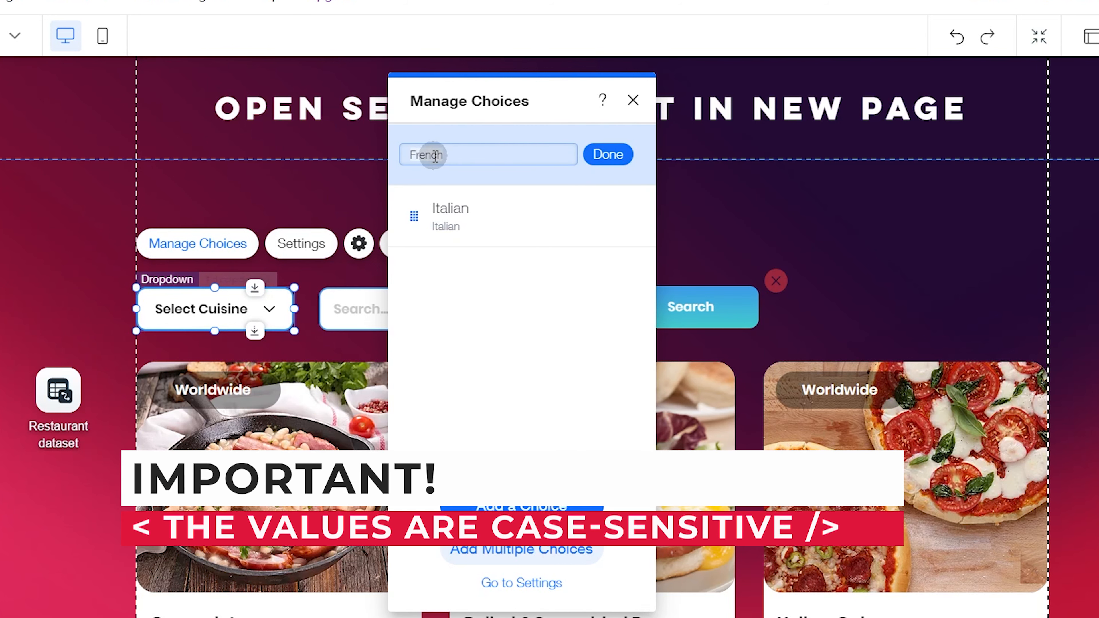
left_click(511, 158)
left_click(585, 153)
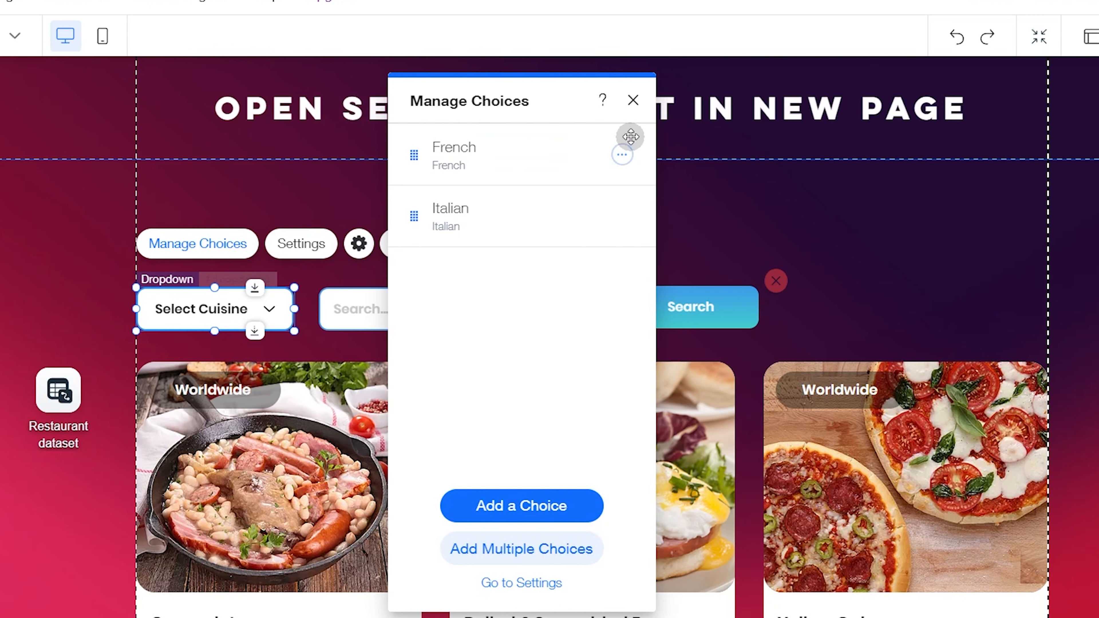
left_click(633, 101)
Step: Examine the Search button's gradient background fill in its custom design settings, and close them
left_click(425, 304)
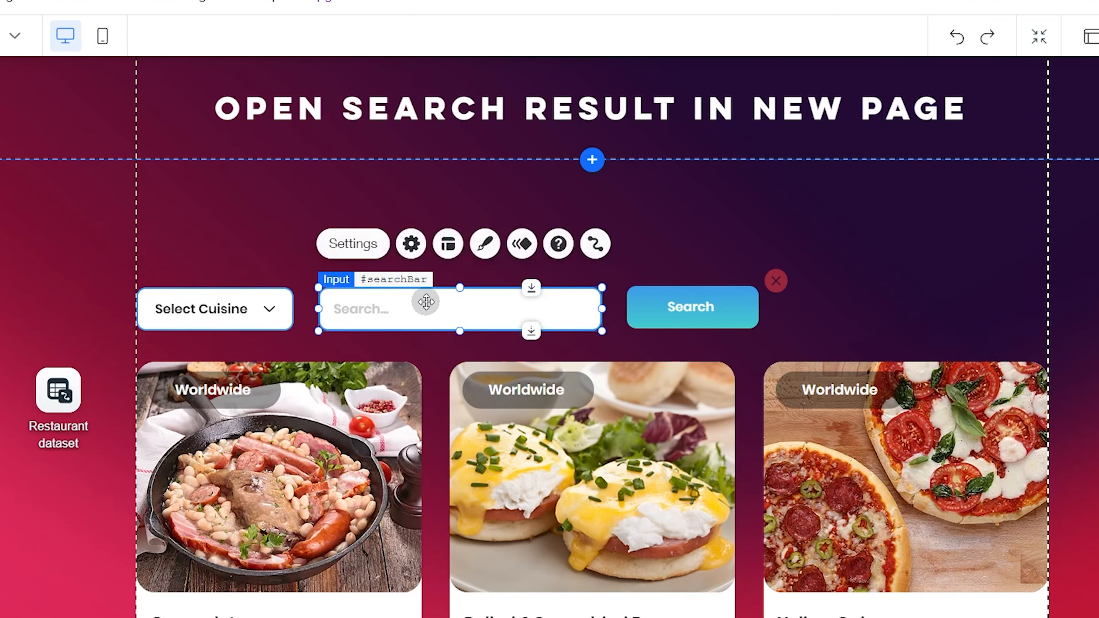
left_click(709, 308)
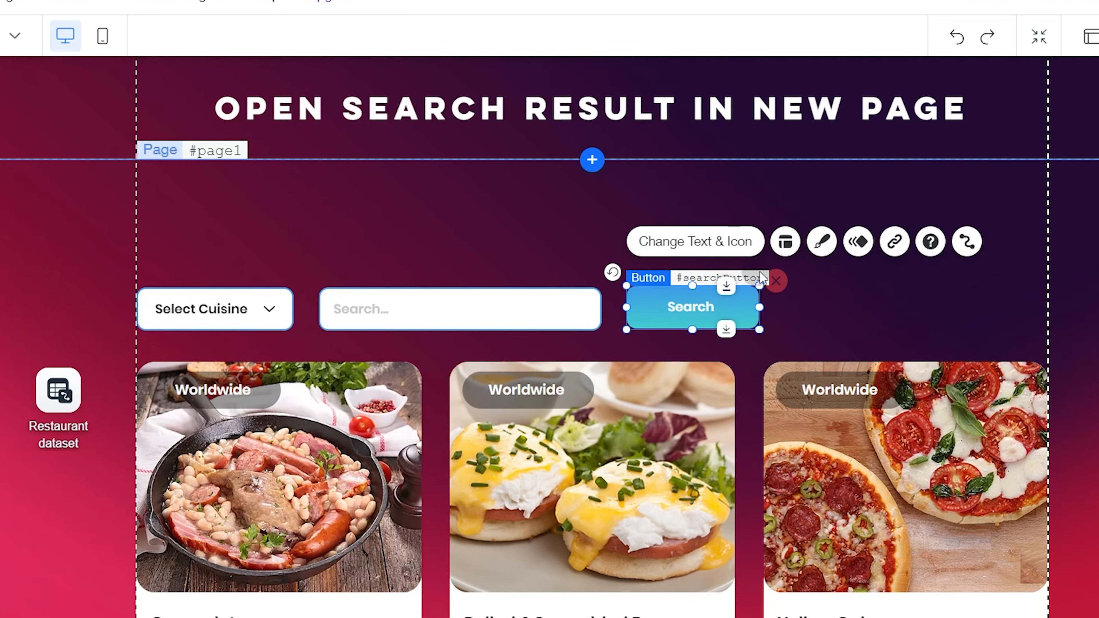
left_click(814, 246)
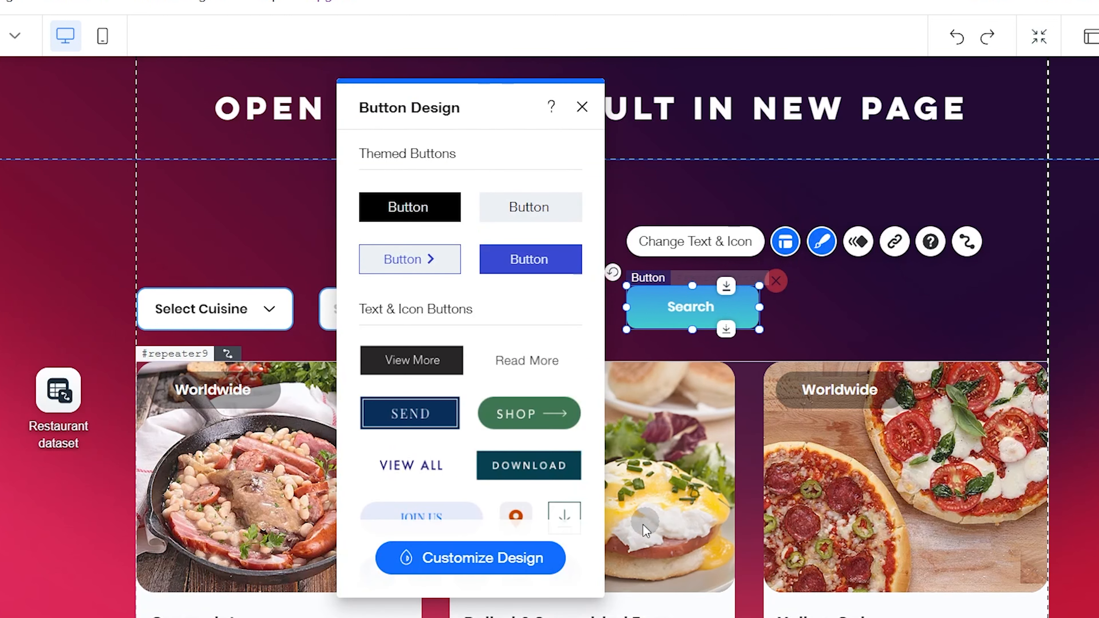
left_click(520, 561)
left_click(467, 157)
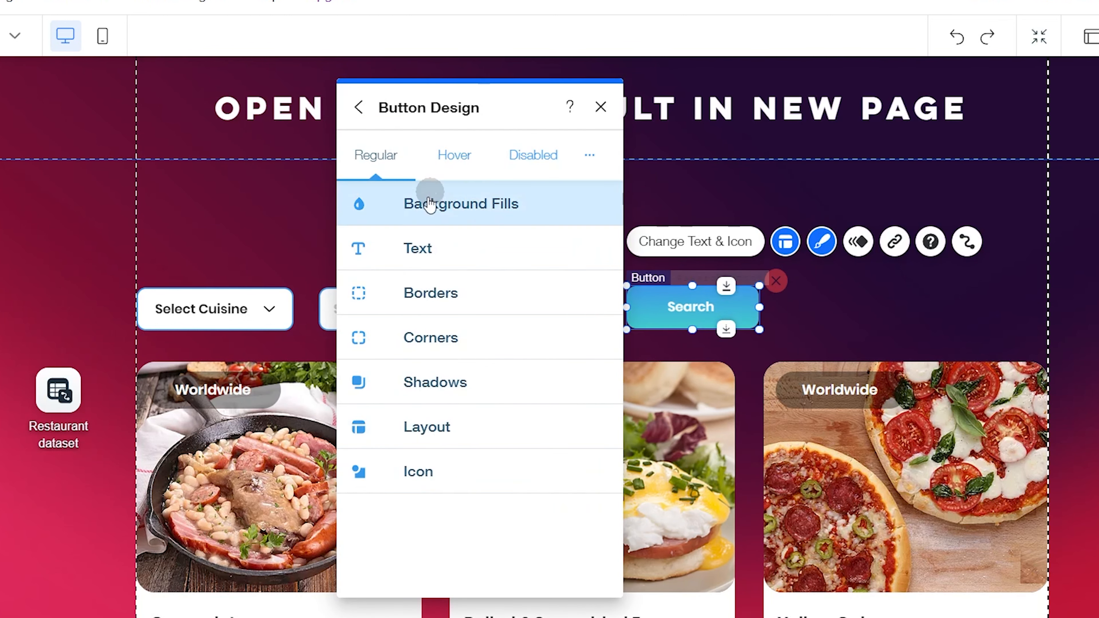
left_click(423, 206)
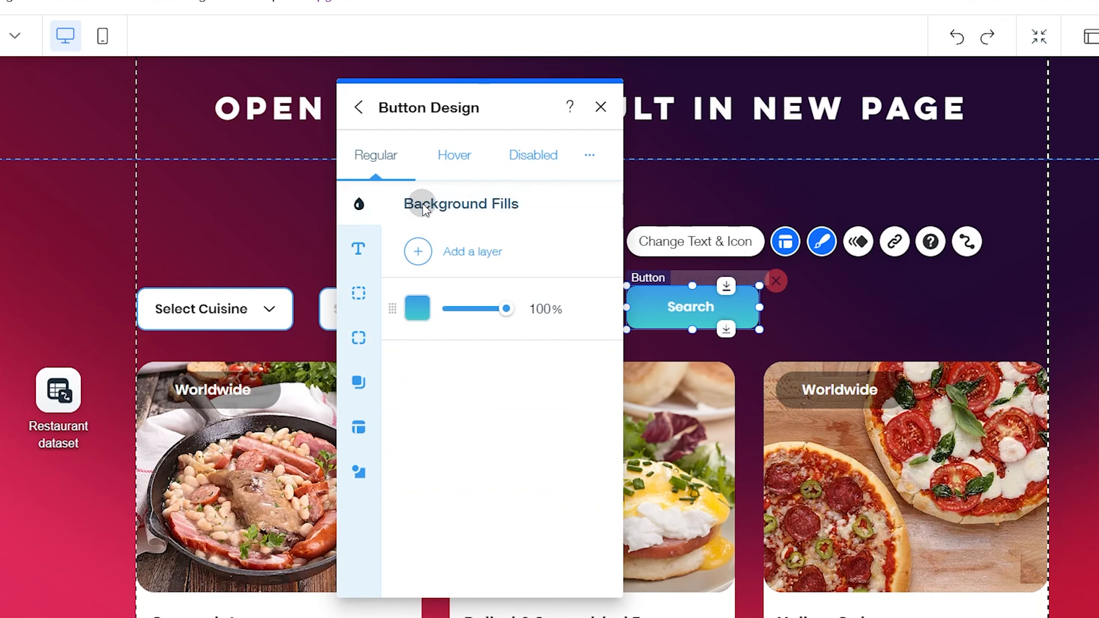
left_click(418, 309)
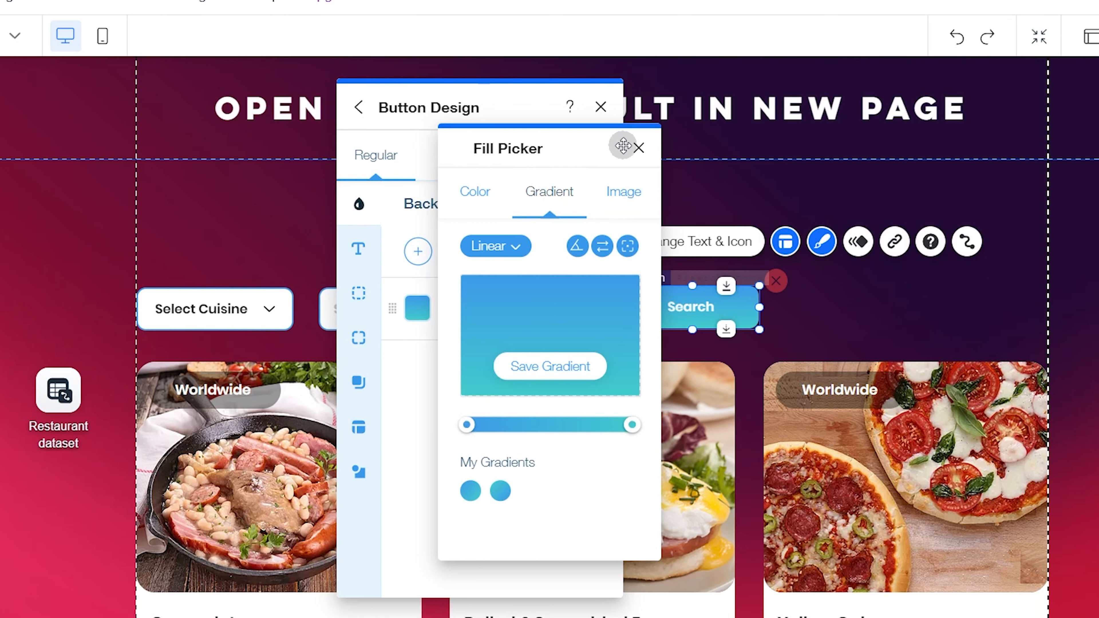
left_click(636, 149)
left_click(601, 106)
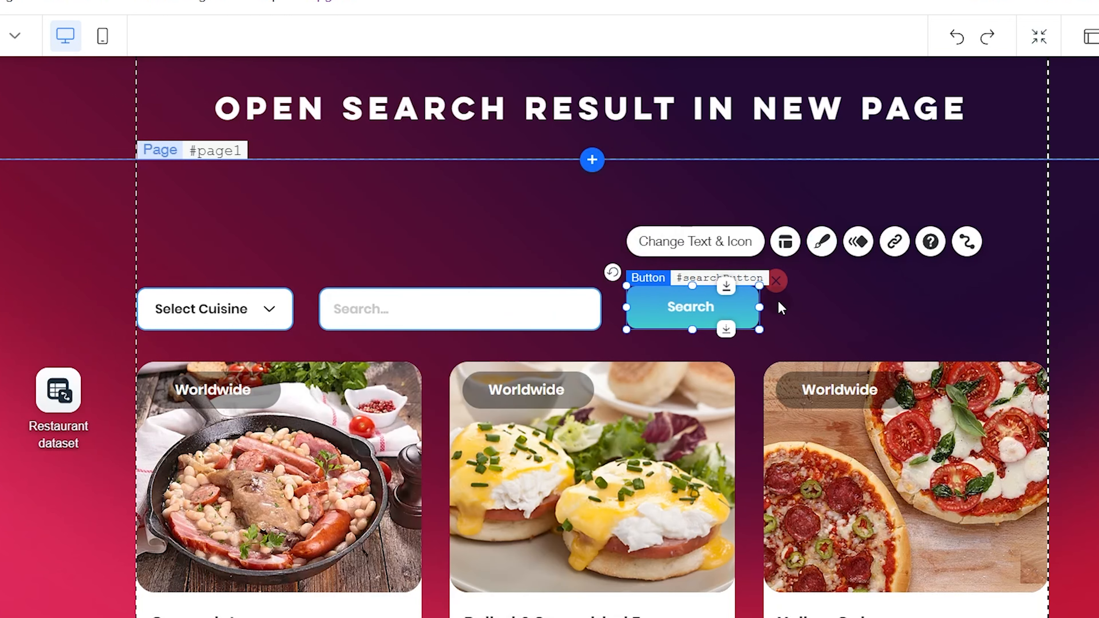
Step: Select the clearFilter icon beside the Search button and expand the HOME page code to full size
left_click(776, 281)
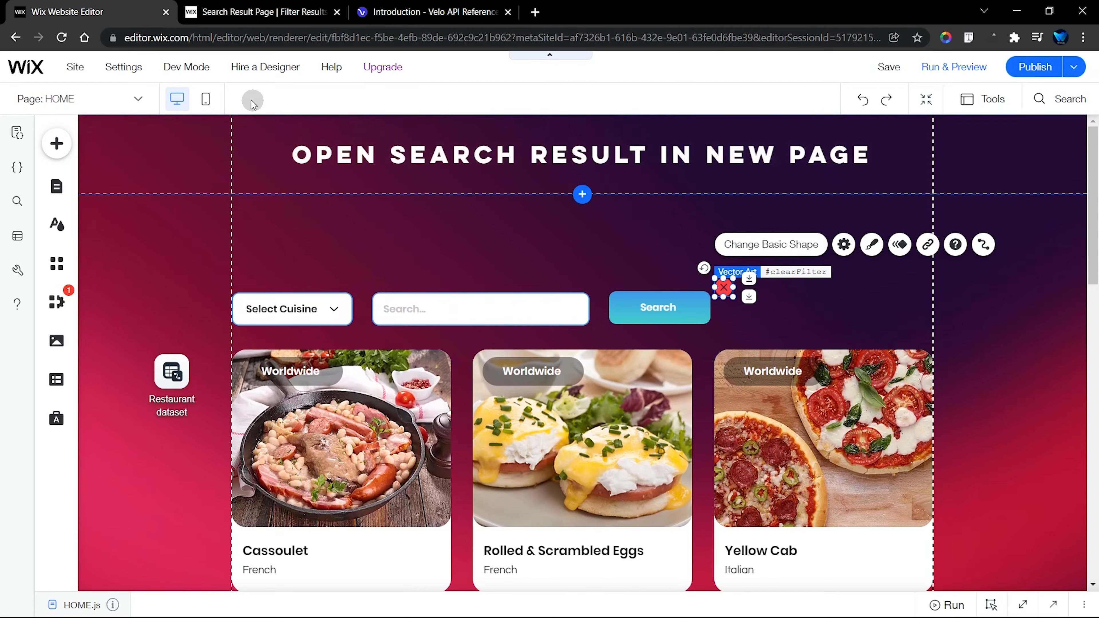
mouse_move(195, 69)
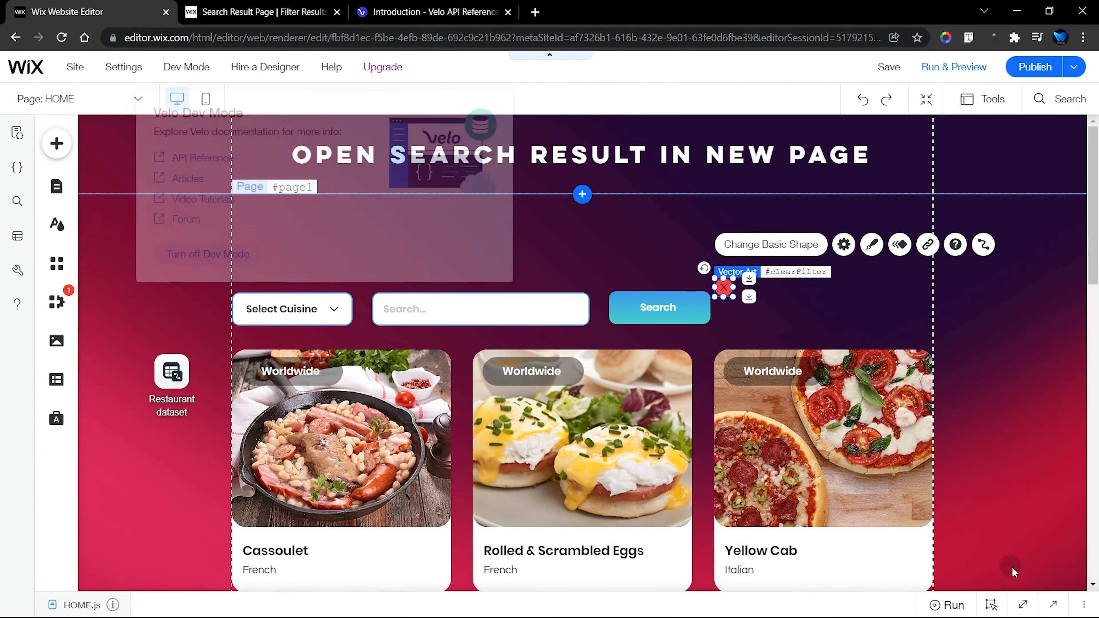
left_click(1024, 606)
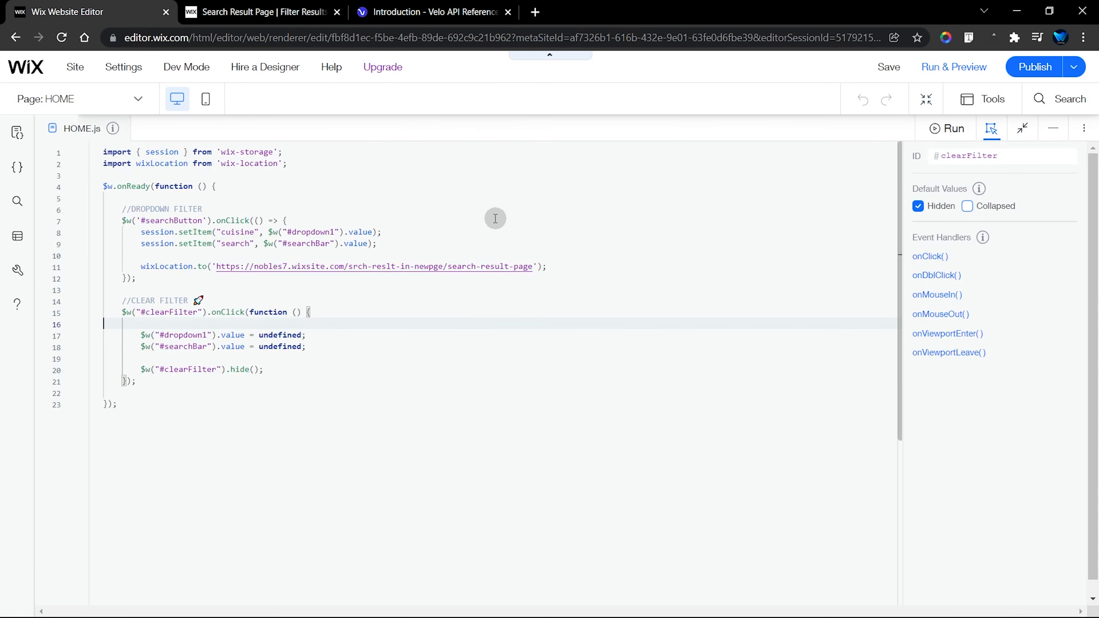
key("Up")
key("Up")
key("Up")
key("Up")
key("Up")
key("Up")
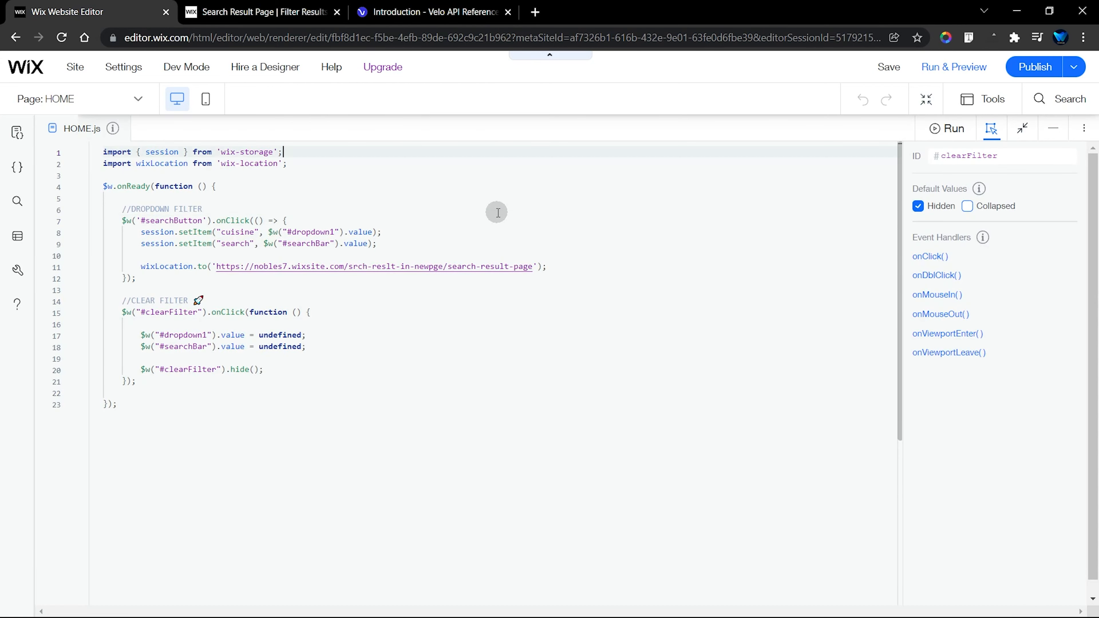
Step: Highlight the wix-storage and wix-location imports in the HOME page code, and switch to the Velo API Reference on wix-storage
left_click_drag(103, 153, 118, 154)
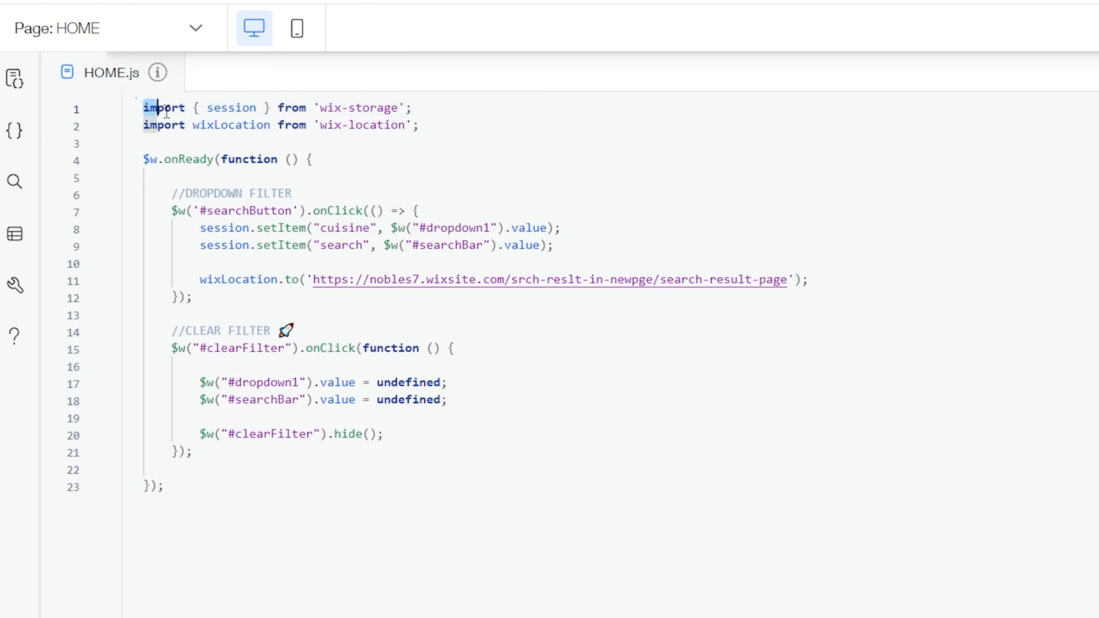
left_click_drag(167, 113, 417, 122)
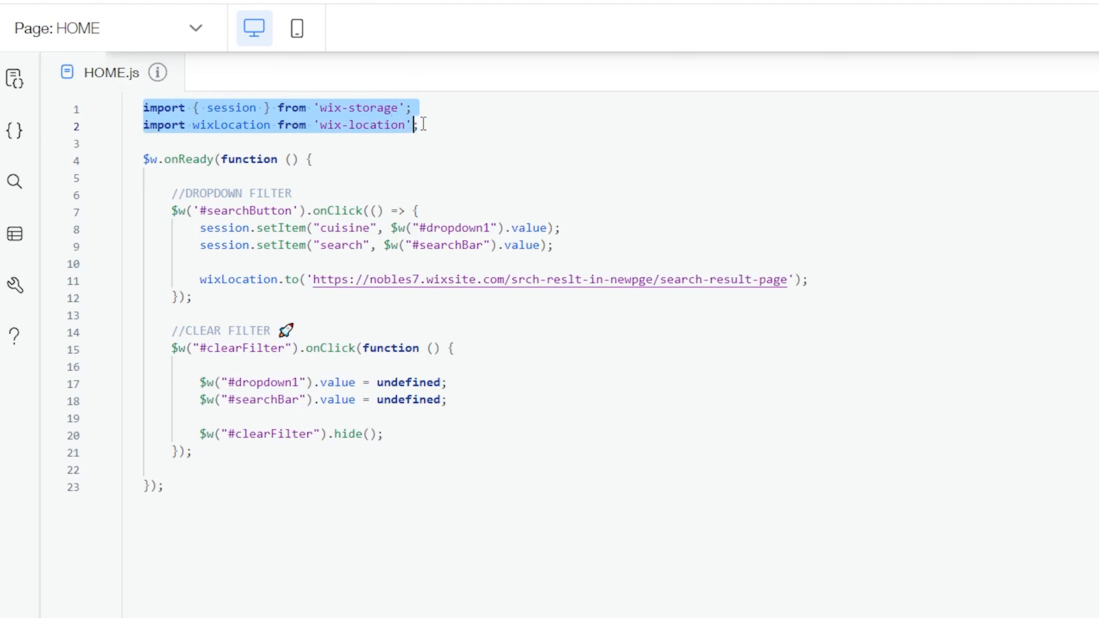
left_click(484, 119)
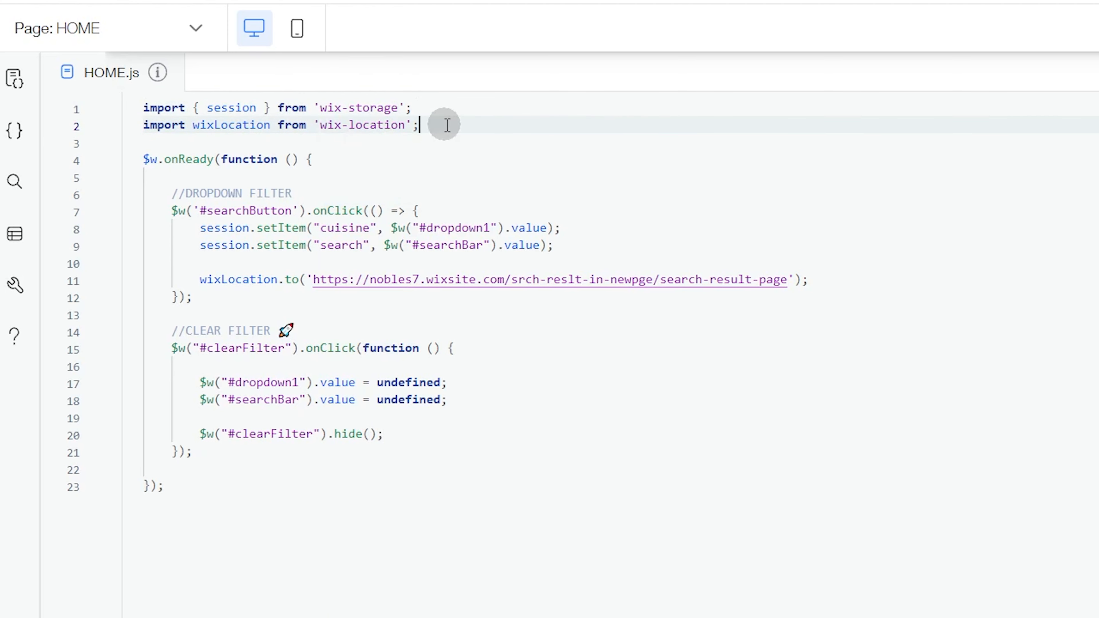
left_click(428, 106)
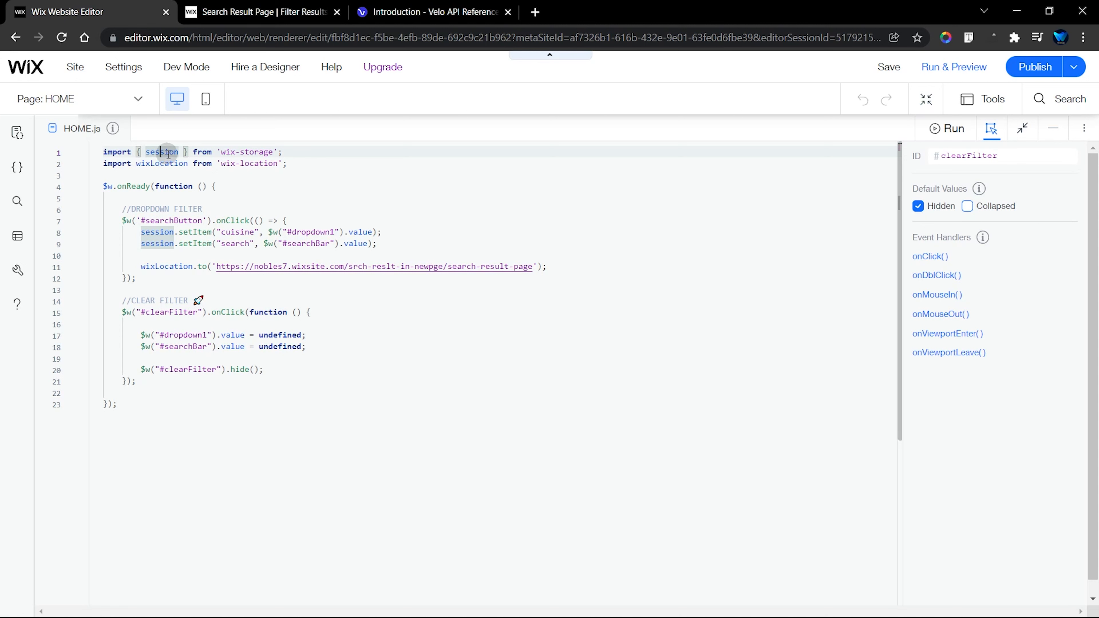
left_click(410, 5)
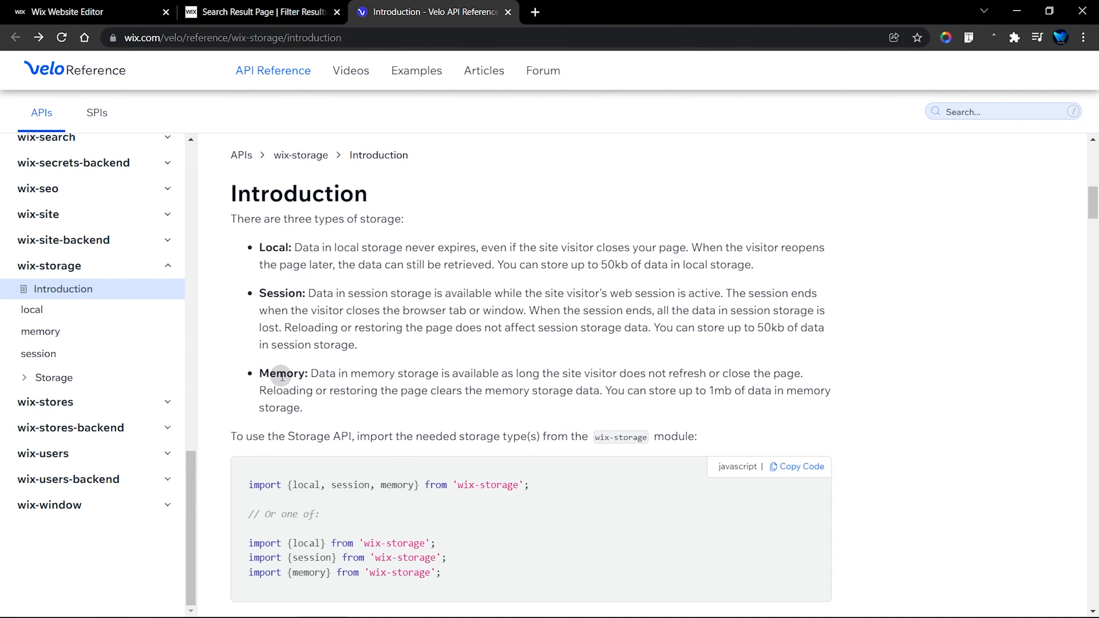
Step: Switch to the Wix Editor and replace the session import from wix-storage with local and finally memory in the HOME page code
left_click(91, 11)
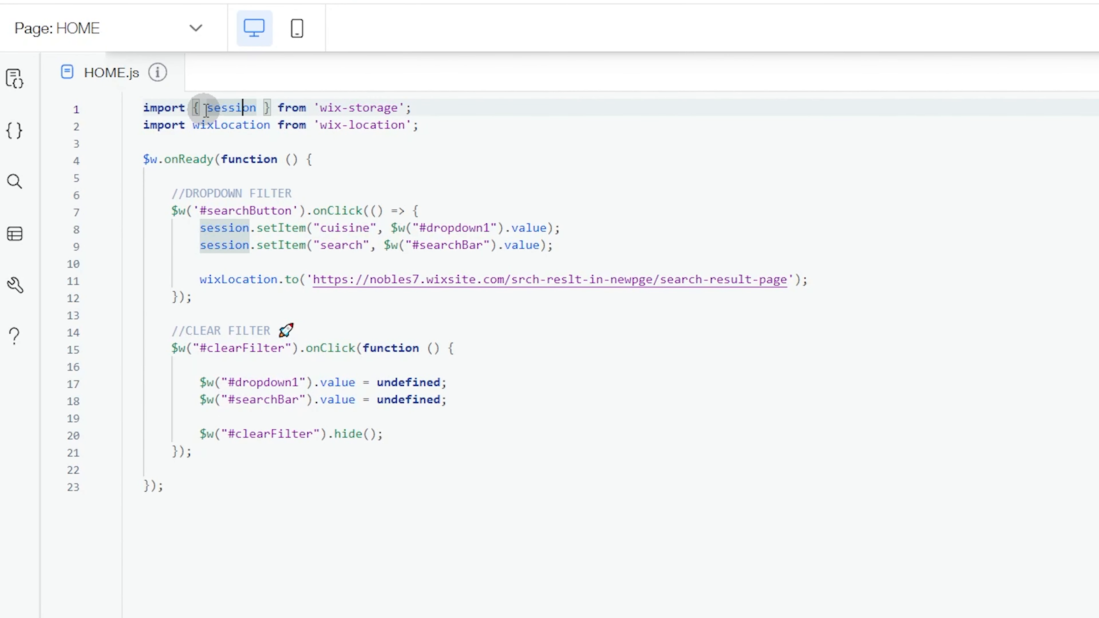
left_click_drag(202, 109, 252, 109)
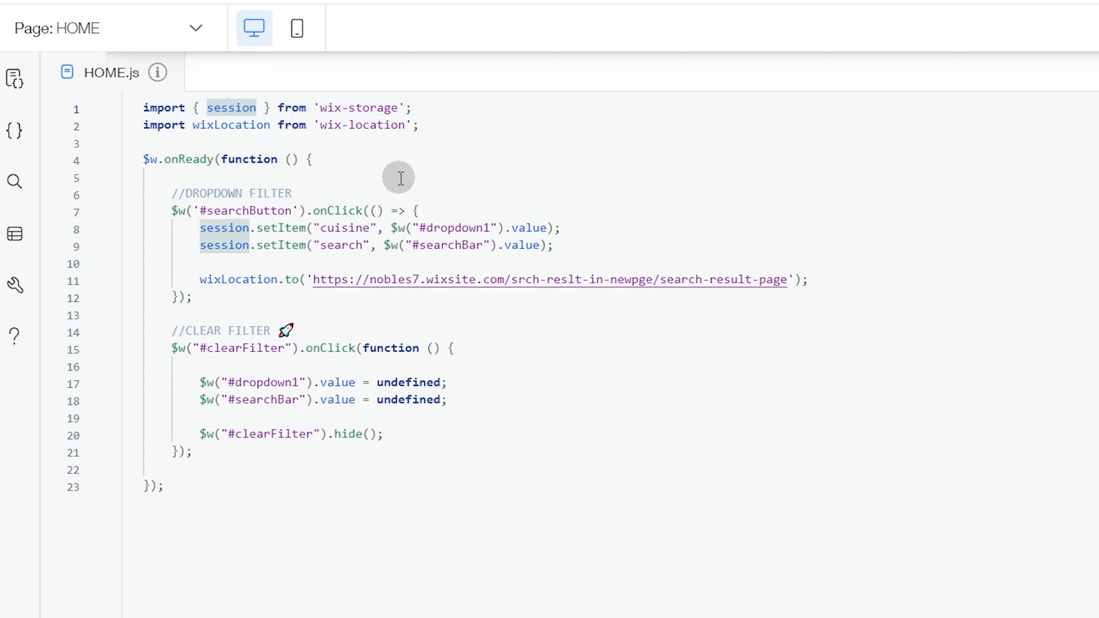
key("BackSpace")
type("local")
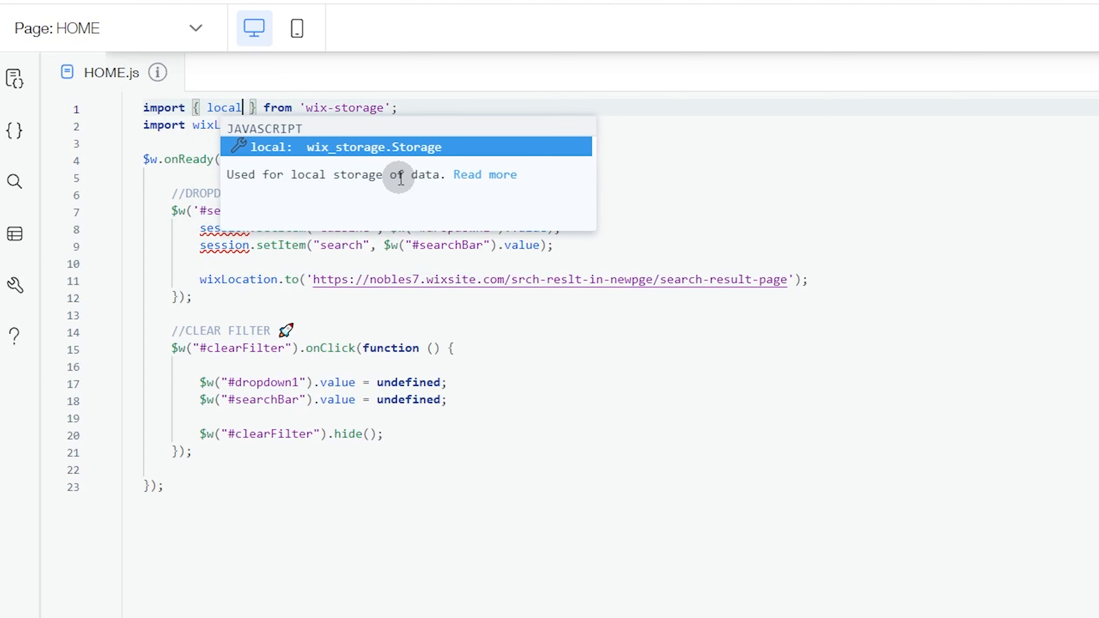
key("BackSpace")
key("BackSpace")
key("BackSpace")
key("BackSpace")
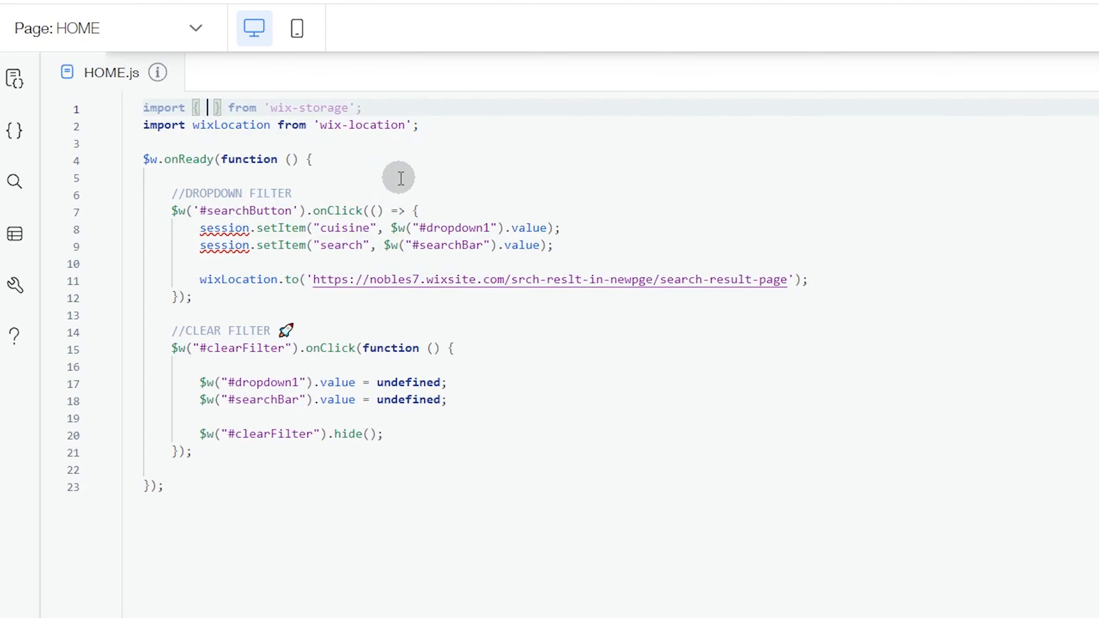
type("me")
key("Return")
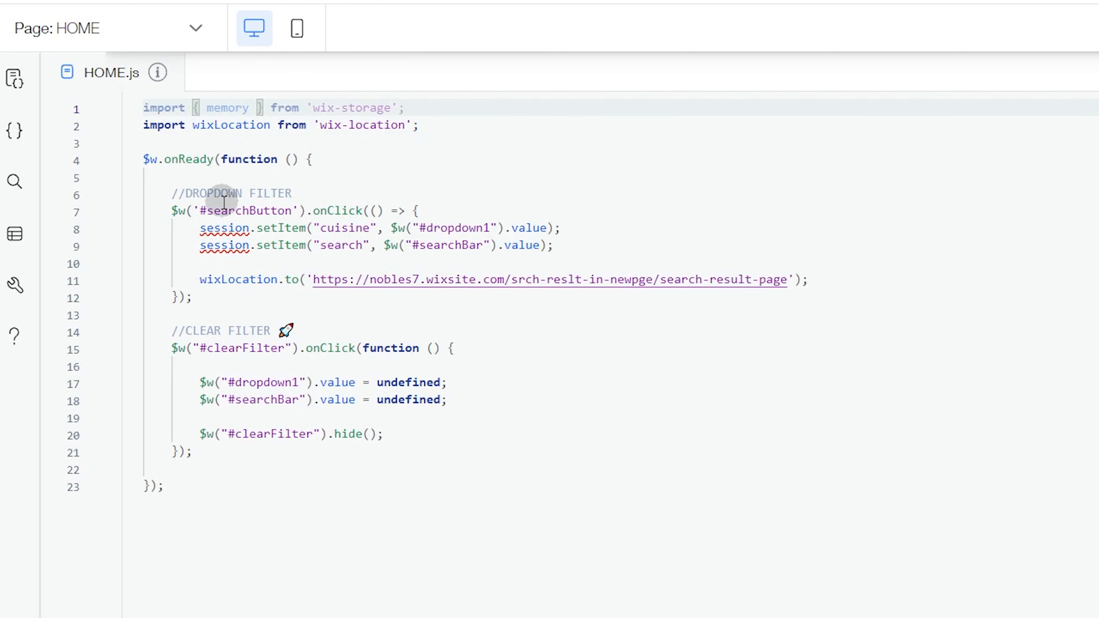
Step: Replace session with memory in both setItem calls of the searchButton click handler
left_click(219, 226)
left_click(236, 245)
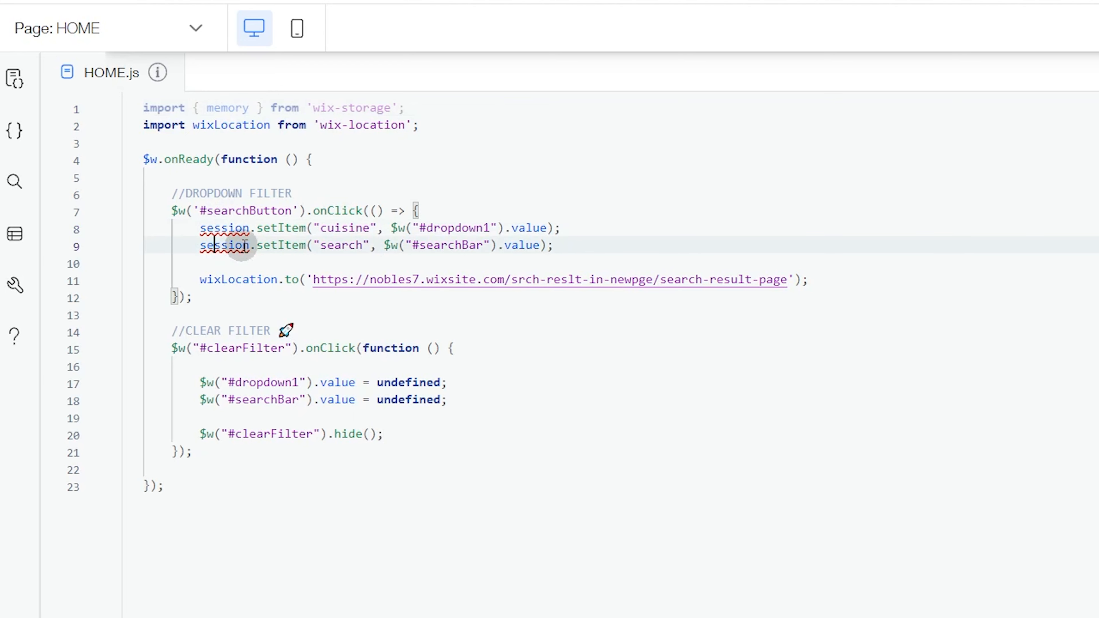
left_click_drag(202, 232, 251, 233)
type("m")
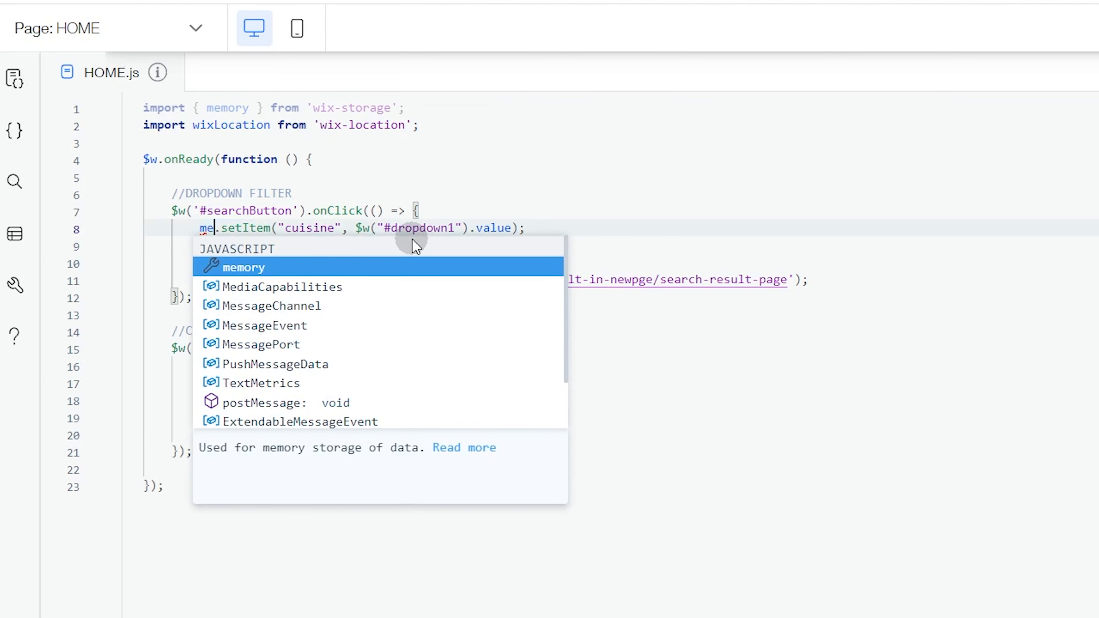
key("Return")
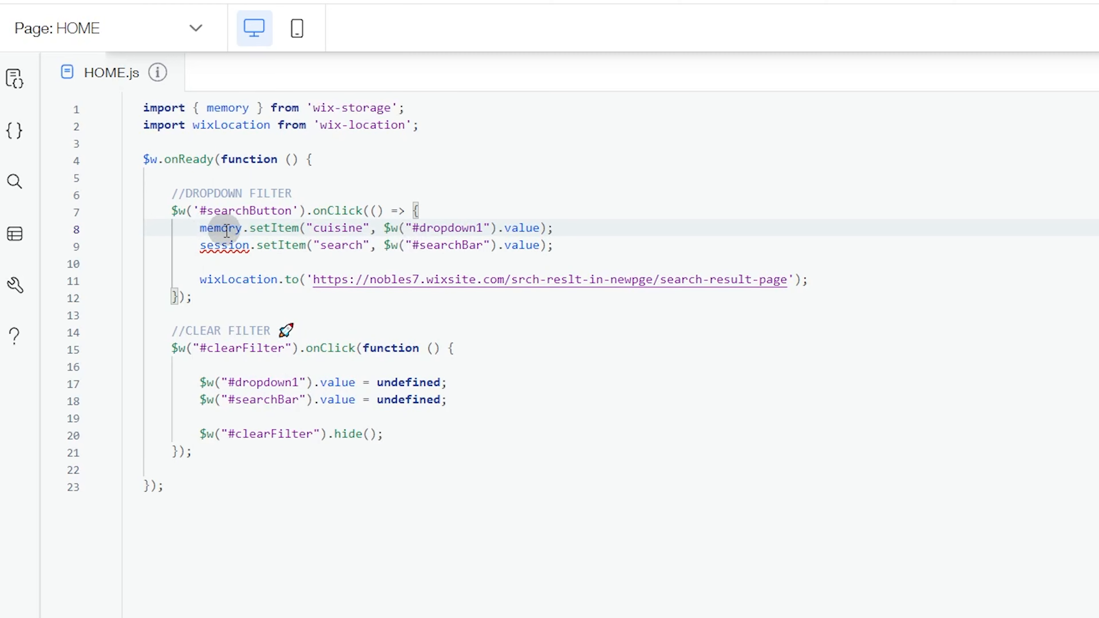
left_click_drag(200, 246, 237, 246)
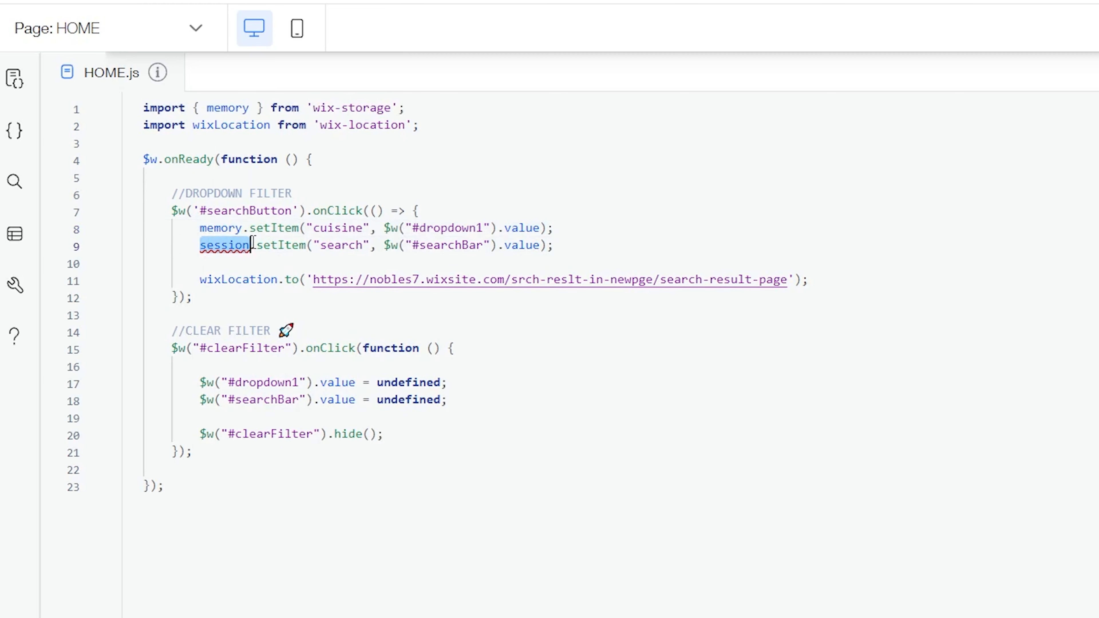
type("me")
key("Return")
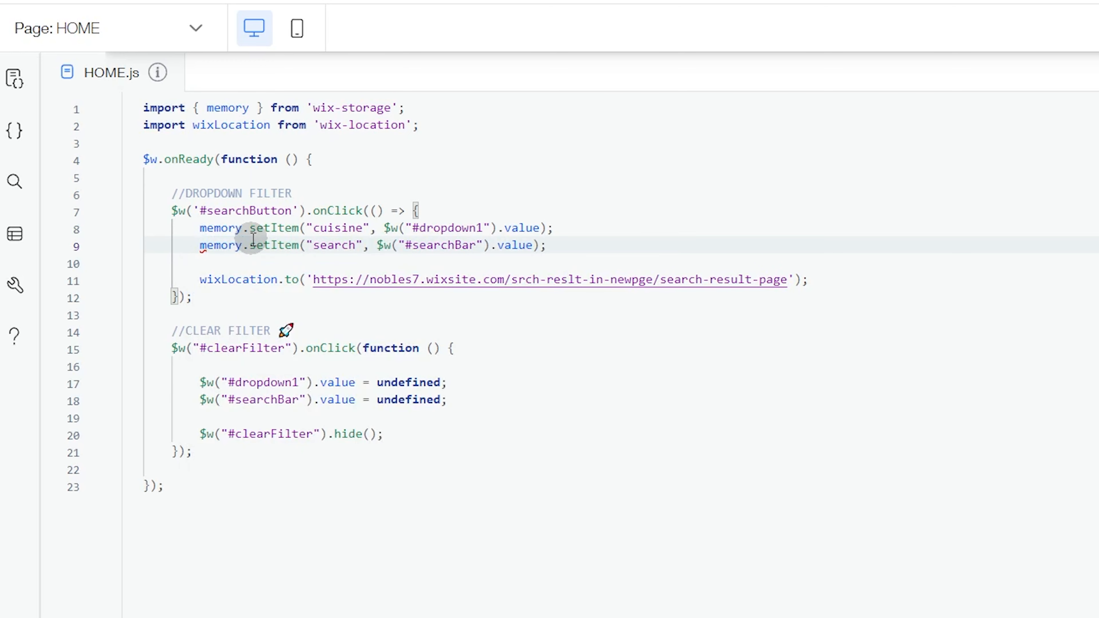
Step: Replace memory with local in the wix-storage import and in the cuisine and search setItem calls
left_click(250, 108)
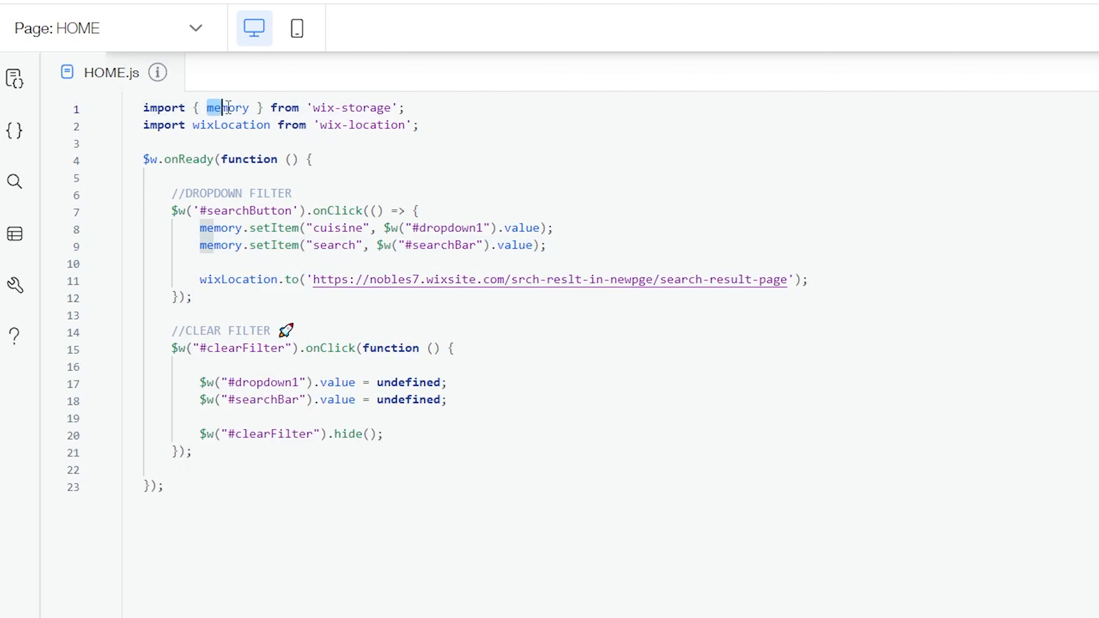
type("local")
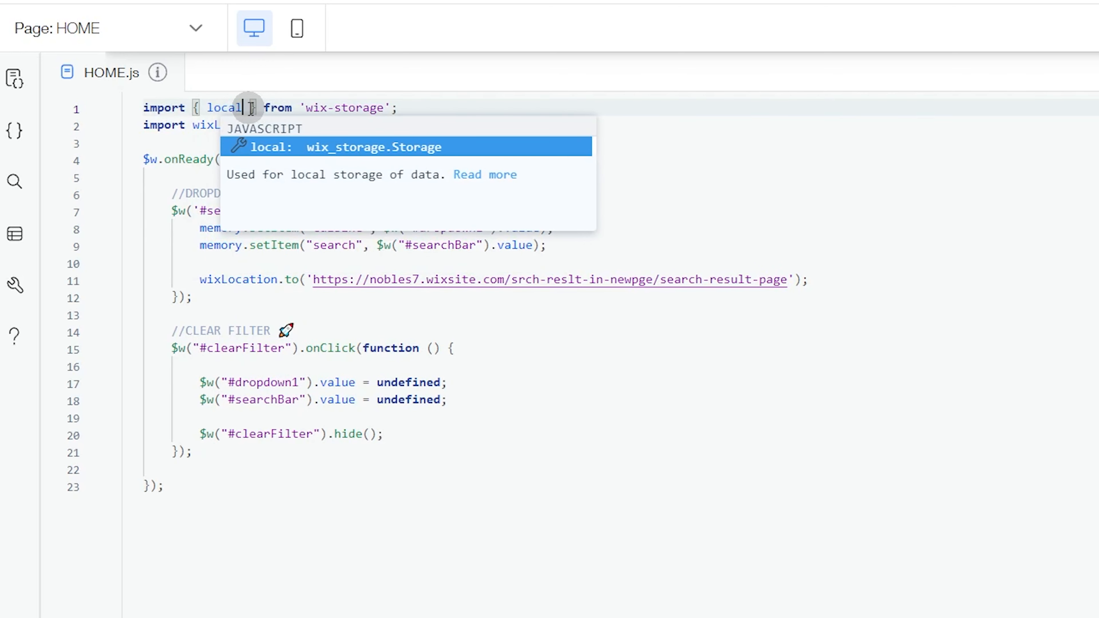
left_click(252, 305)
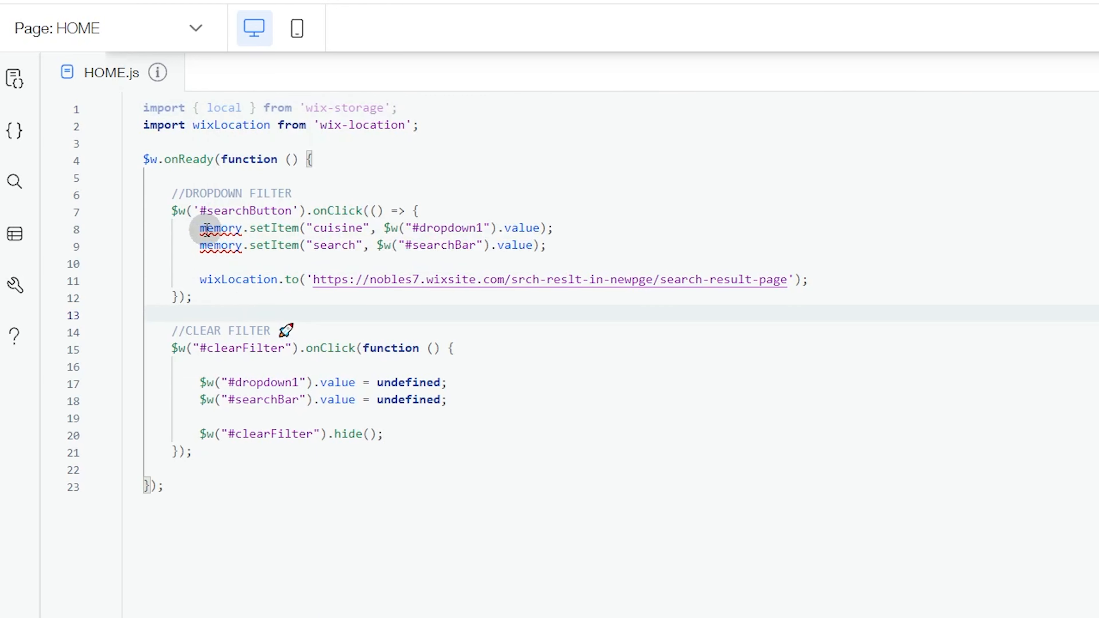
left_click_drag(199, 228, 229, 228)
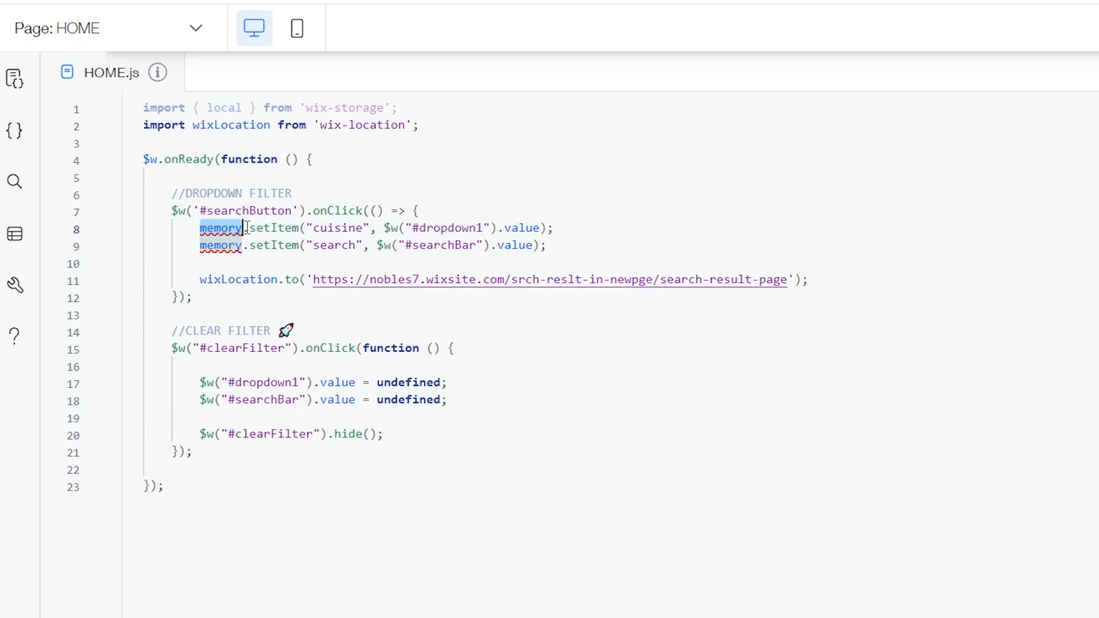
type("local")
key("Return")
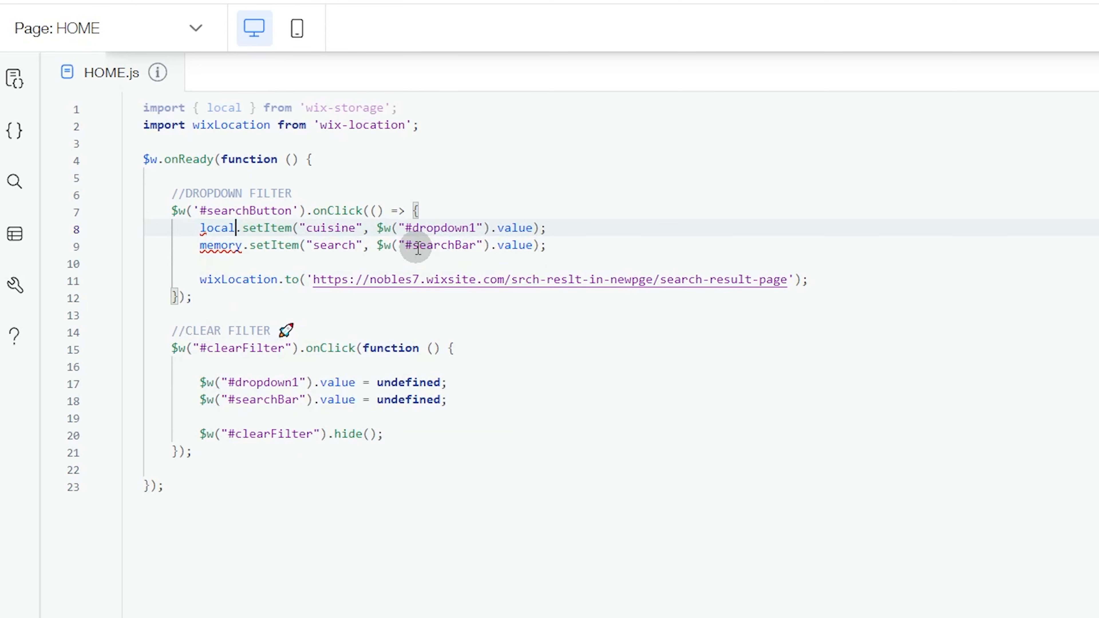
left_click_drag(200, 245, 237, 245)
type("local")
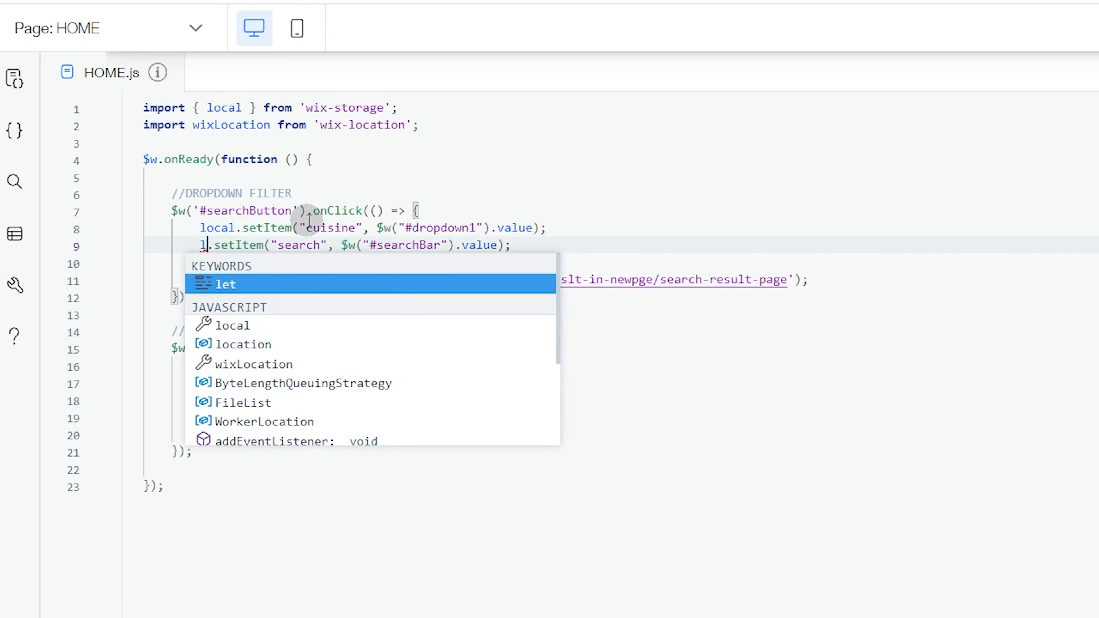
Step: Undo the local and memory replacements until the import and both setItem calls use session again
left_click(591, 243)
key("ctrl+z")
key("ctrl+z")
key("ctrl+z")
key("ctrl+z")
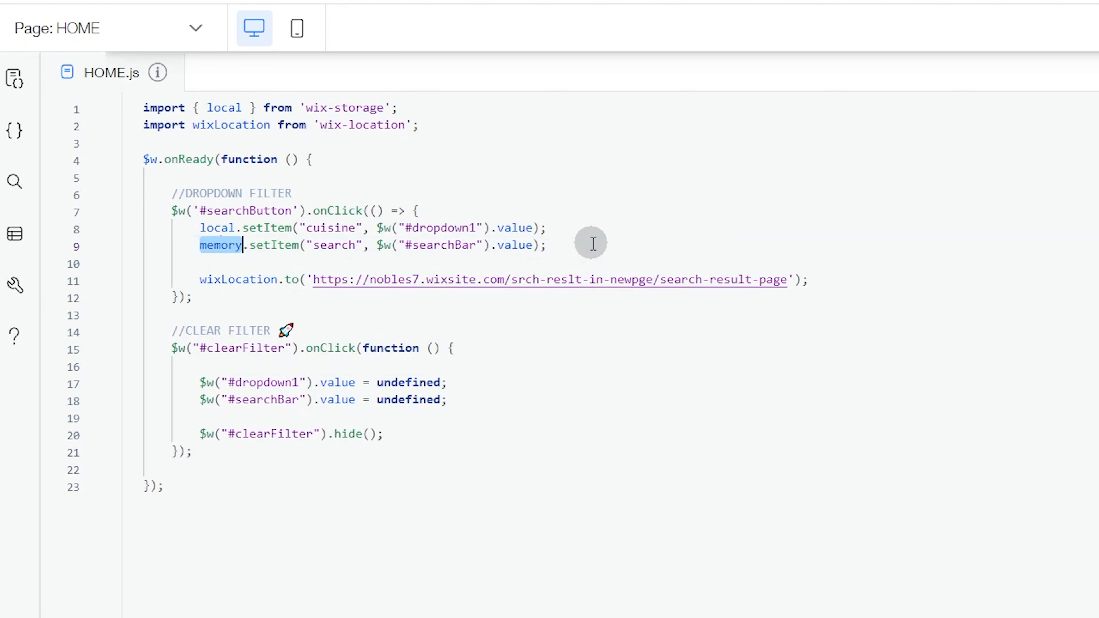
key("ctrl+z")
key("ctrl+z")
key("ctrl+z")
key("ctrl+z")
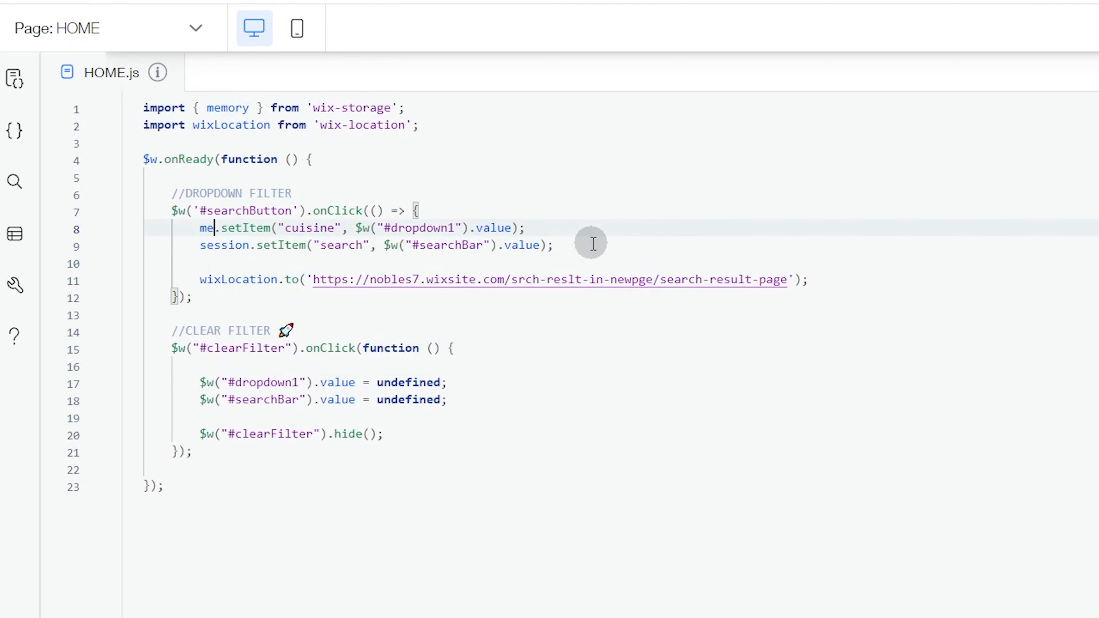
key("ctrl+z")
key("ctrl+z")
key("ctrl+z")
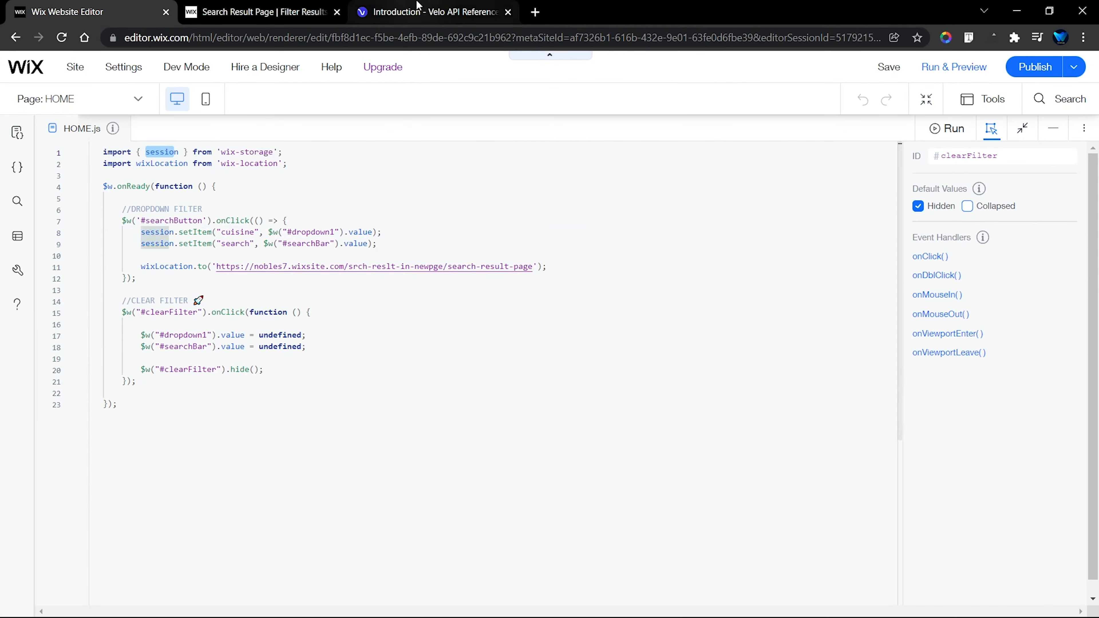
Step: Review the storage types in the Velo API Reference, and return to the HOME page code to point out where session is used
left_click(415, 11)
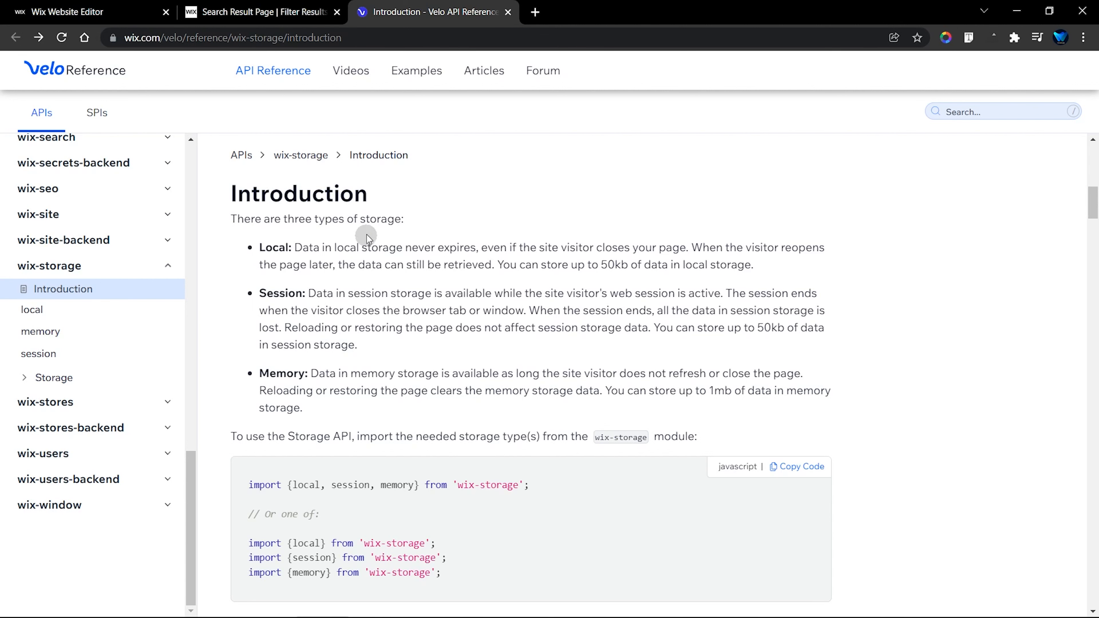
left_click(96, 11)
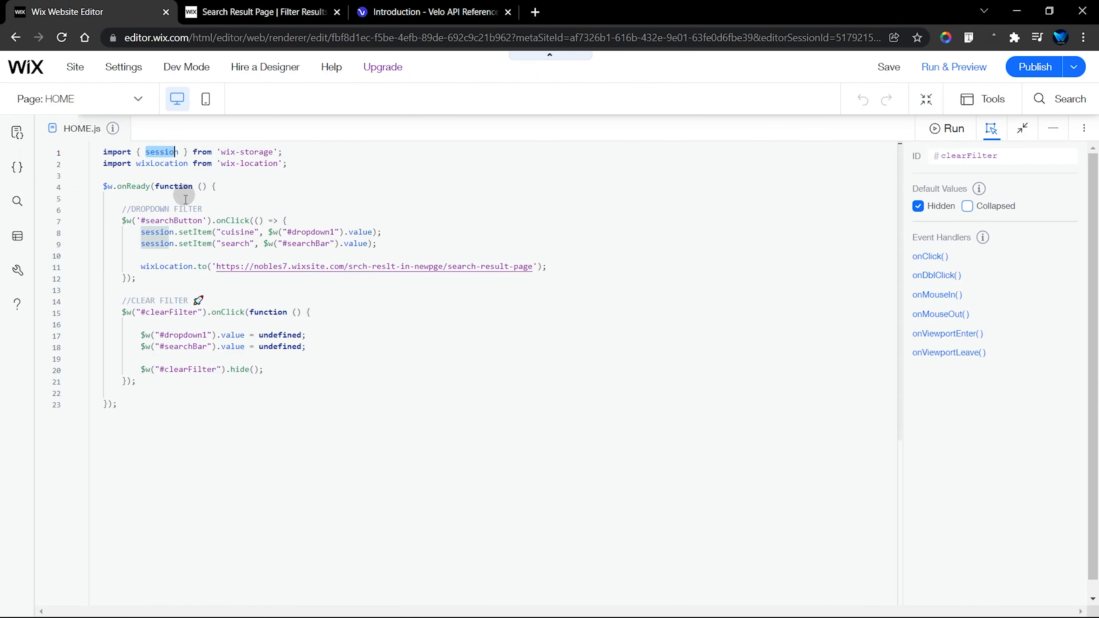
left_click(241, 226)
left_click(163, 149)
left_click(156, 232)
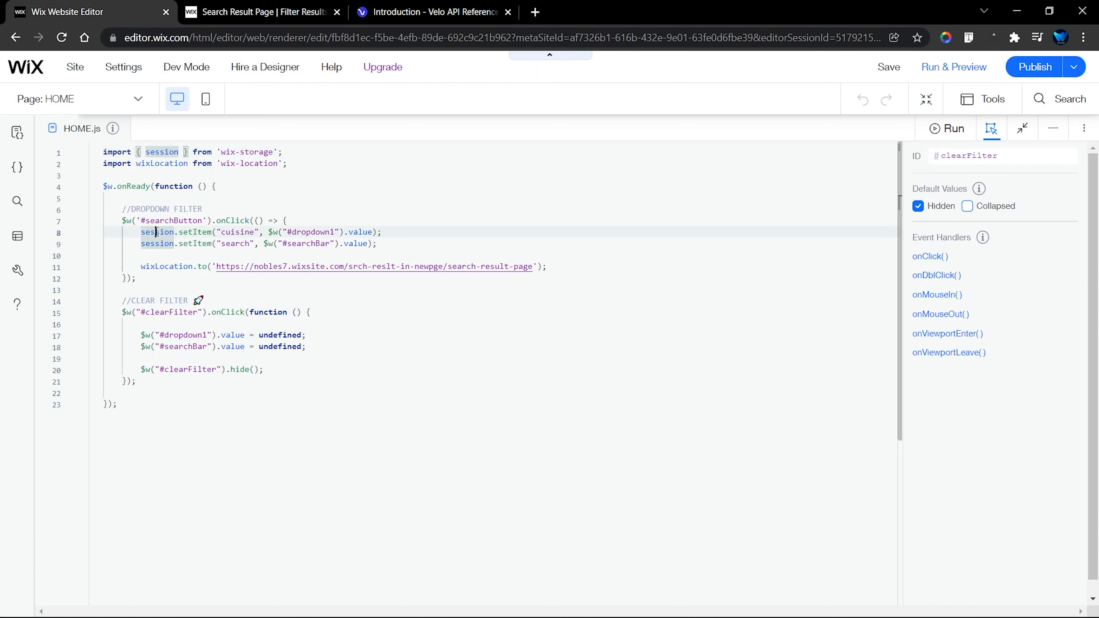
left_click(233, 188)
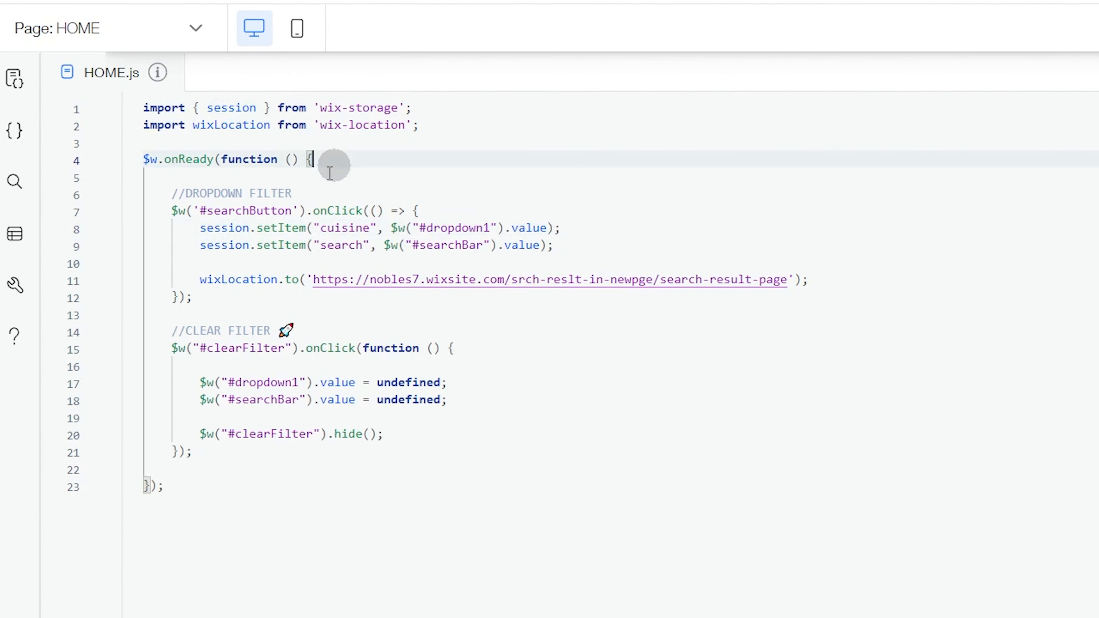
Step: Highlight the searchButton onClick line and the arguments of the first session.setItem call for reading
left_click_drag(170, 211, 483, 208)
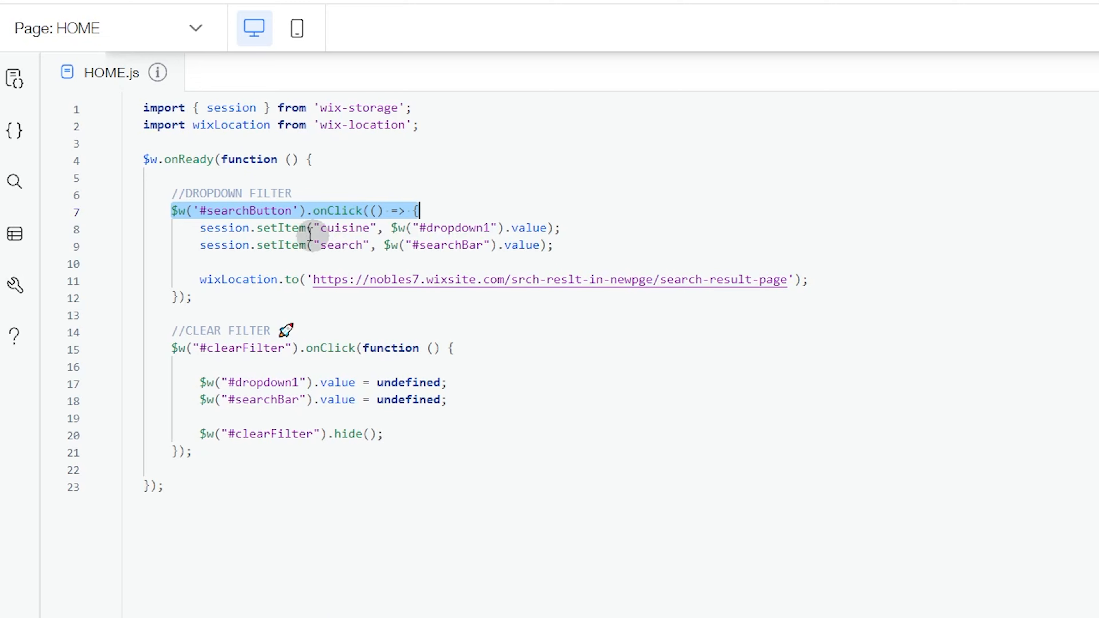
left_click(278, 229)
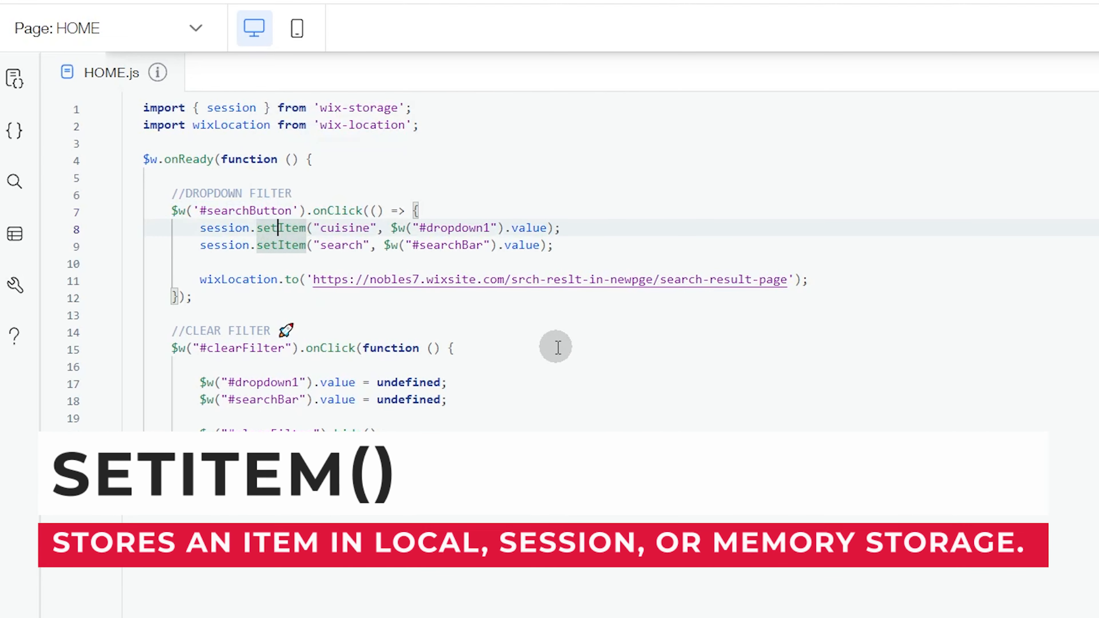
left_click_drag(313, 228, 547, 228)
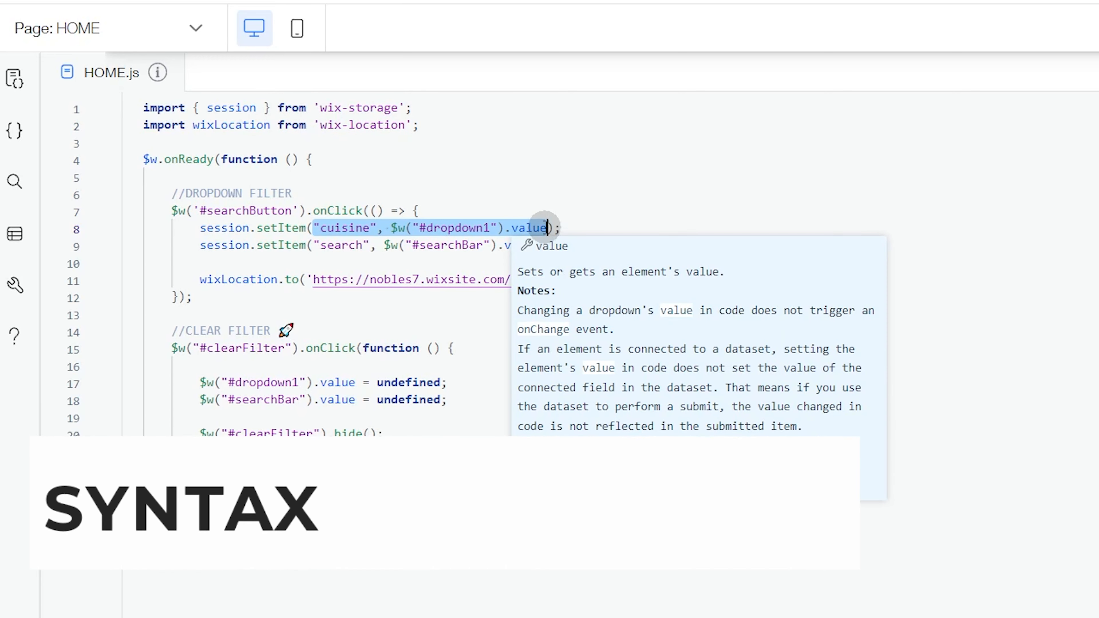
left_click(358, 246)
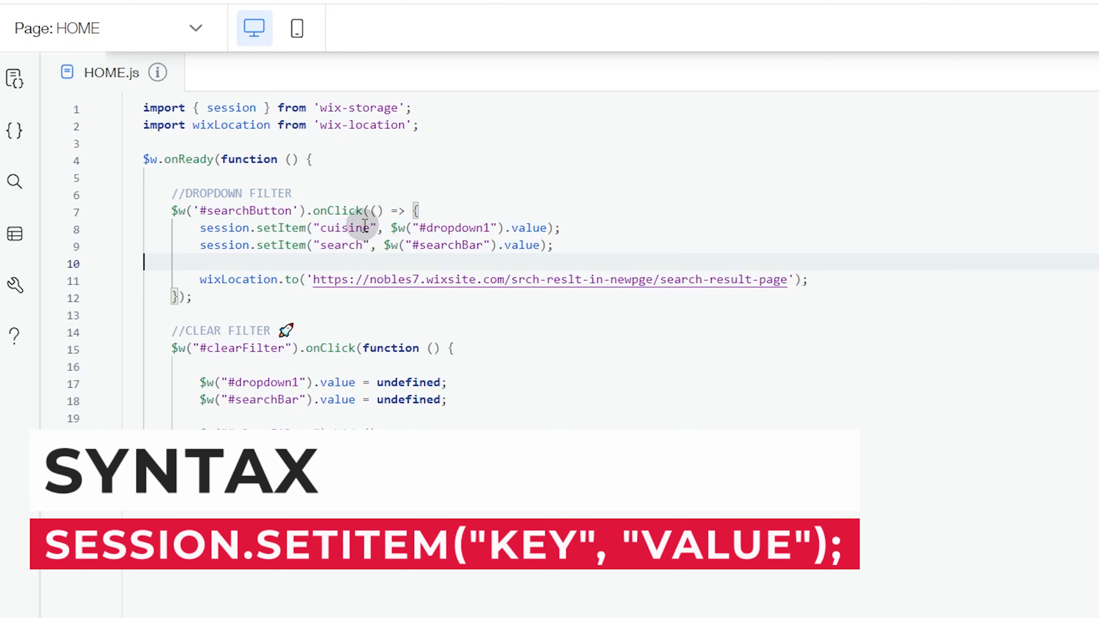
Step: Highlight the cuisine key and the $w("#dropdown1").value argument in the first setItem call
left_click(364, 226)
left_click_drag(370, 226, 321, 228)
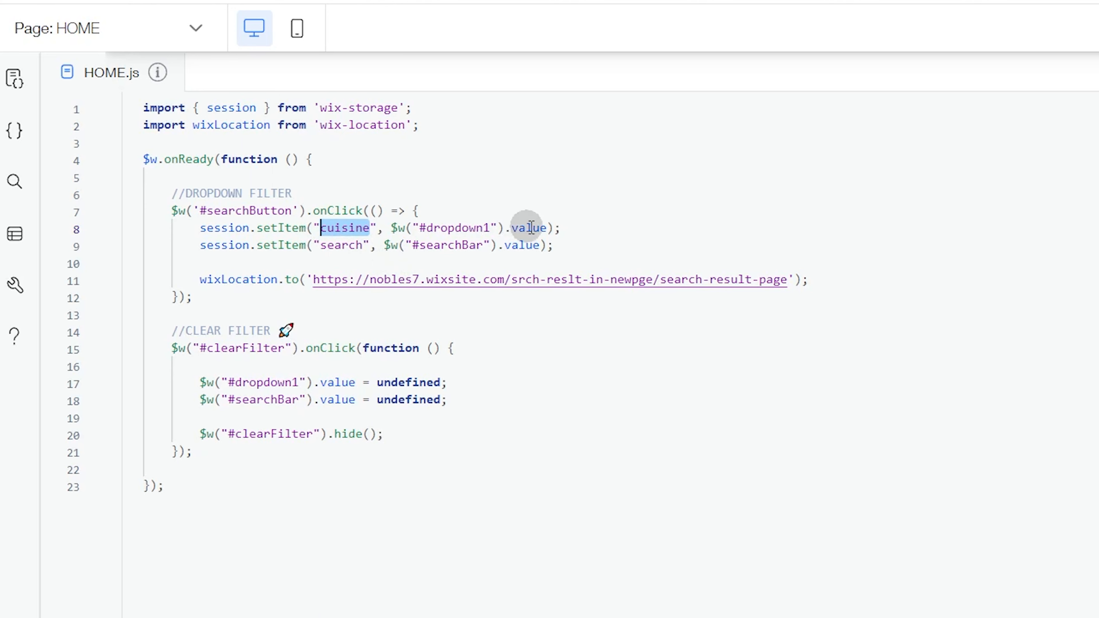
left_click(551, 228)
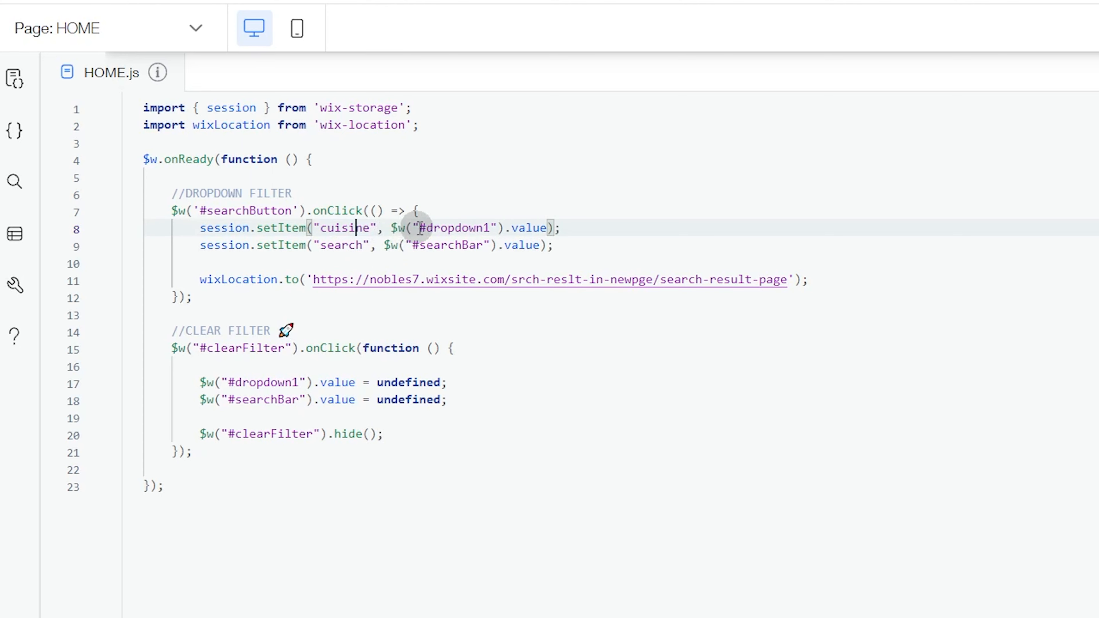
left_click_drag(390, 228, 548, 229)
left_click(570, 224)
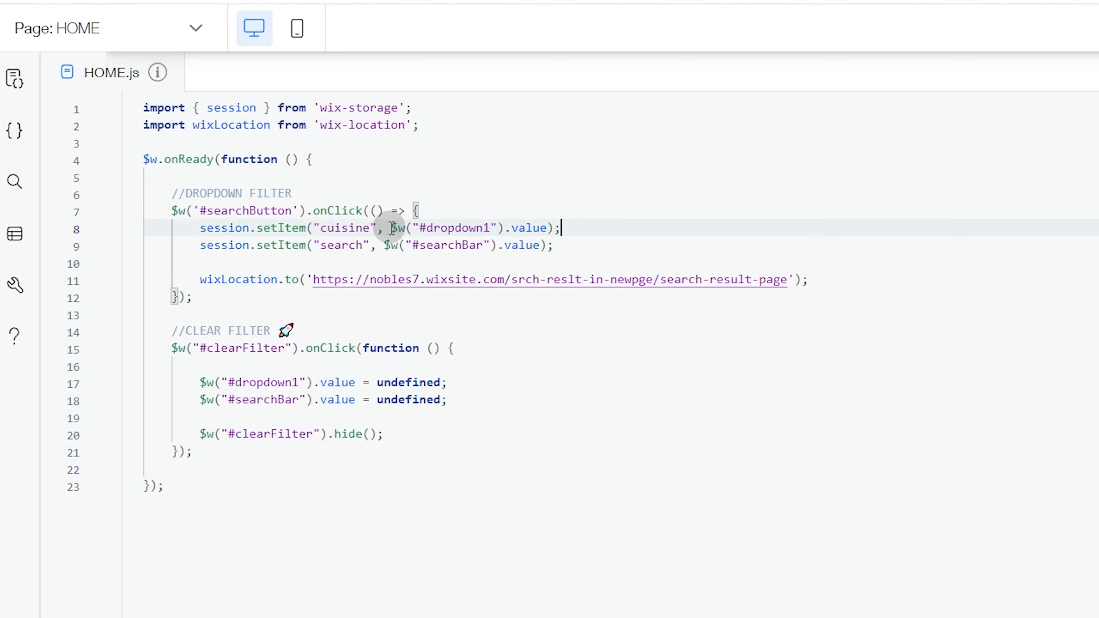
left_click_drag(391, 228, 527, 229)
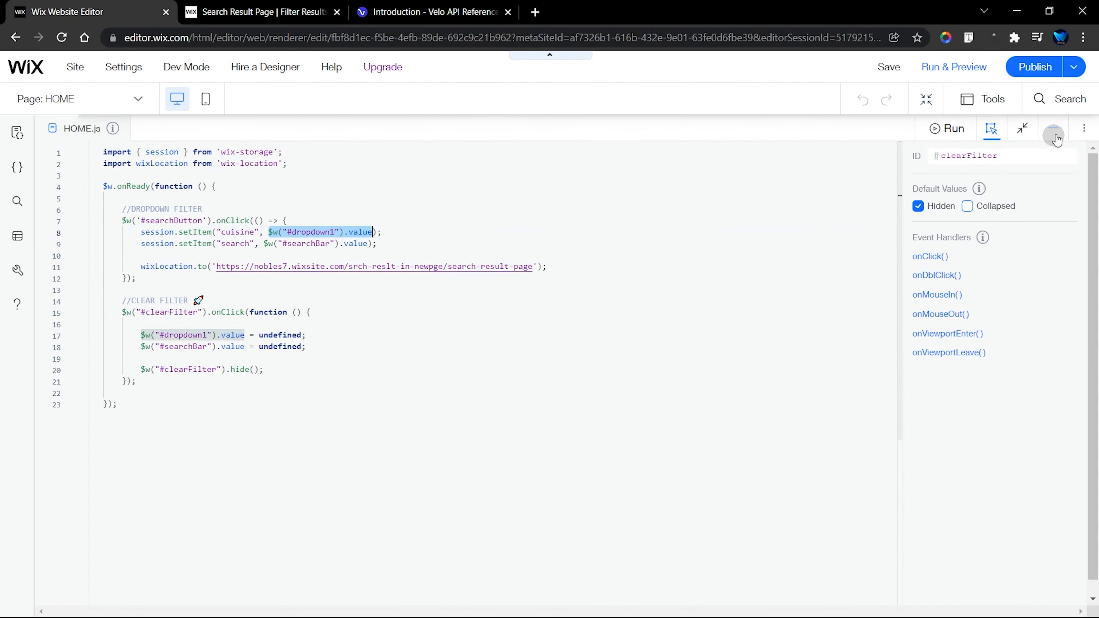
Step: Check the ID of the Select Cuisine dropdown on the page, and highlight the cuisine key in the full-size HOME page code
left_click(1054, 135)
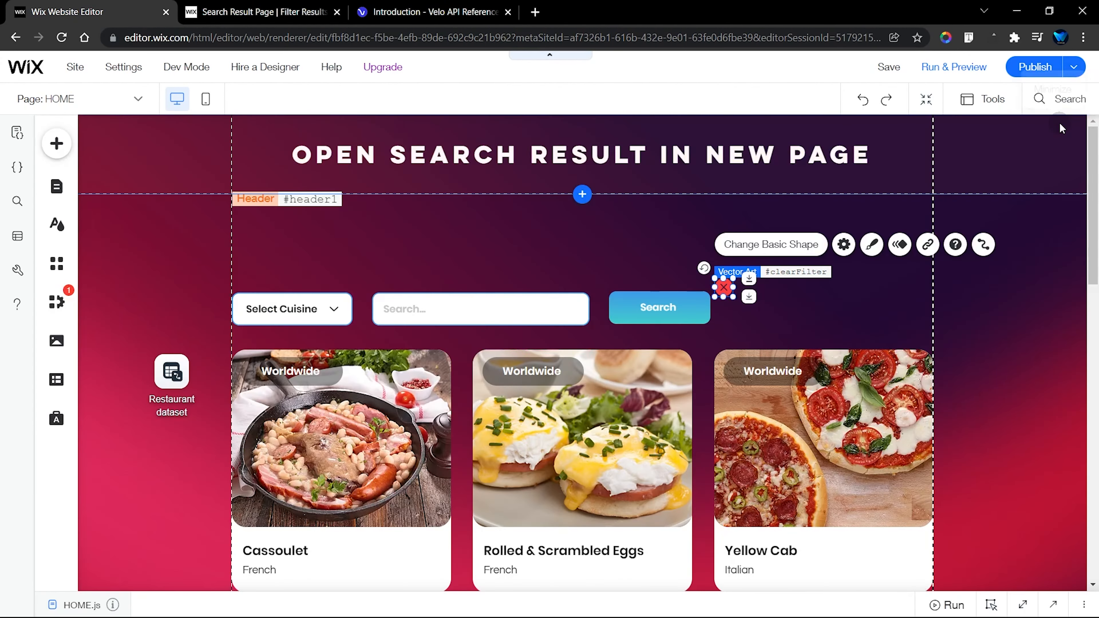
left_click(290, 314)
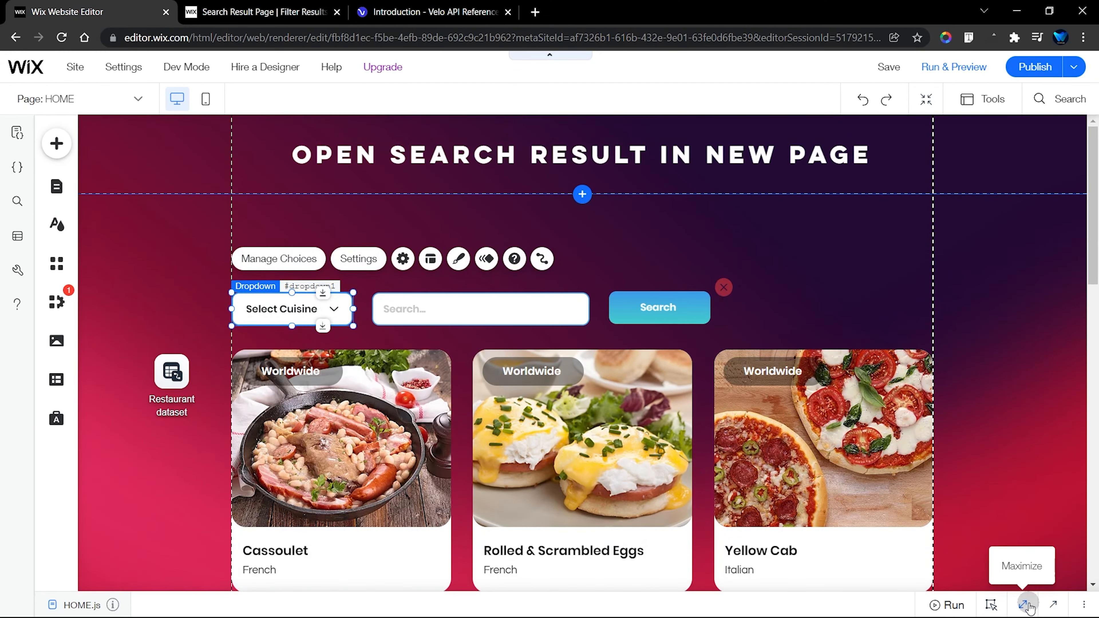
left_click(1029, 603)
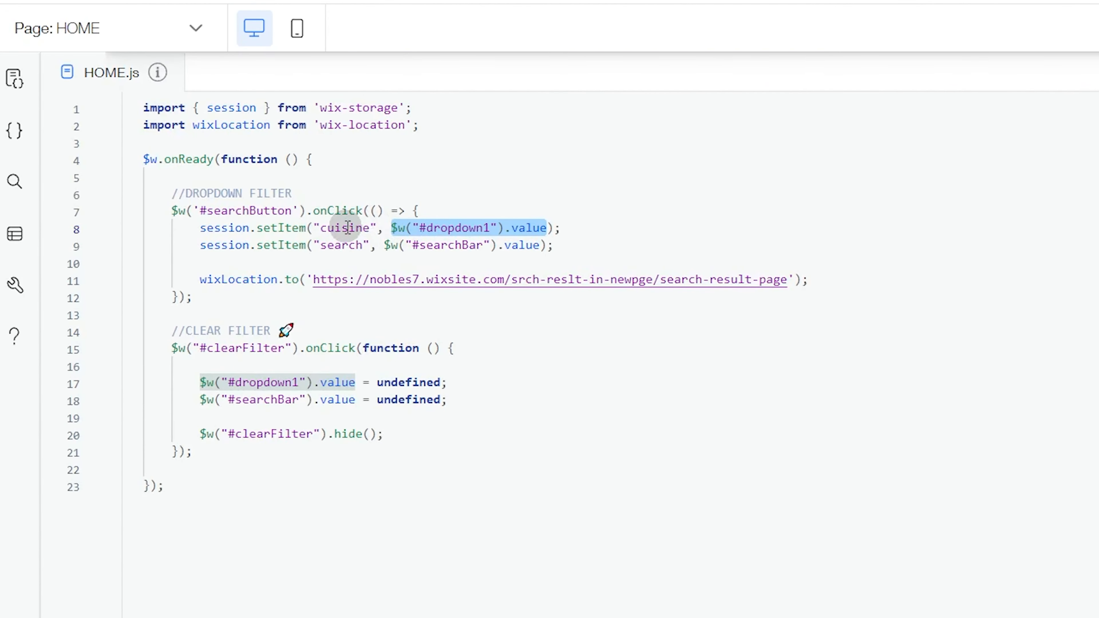
left_click(377, 226)
left_click_drag(370, 227, 328, 227)
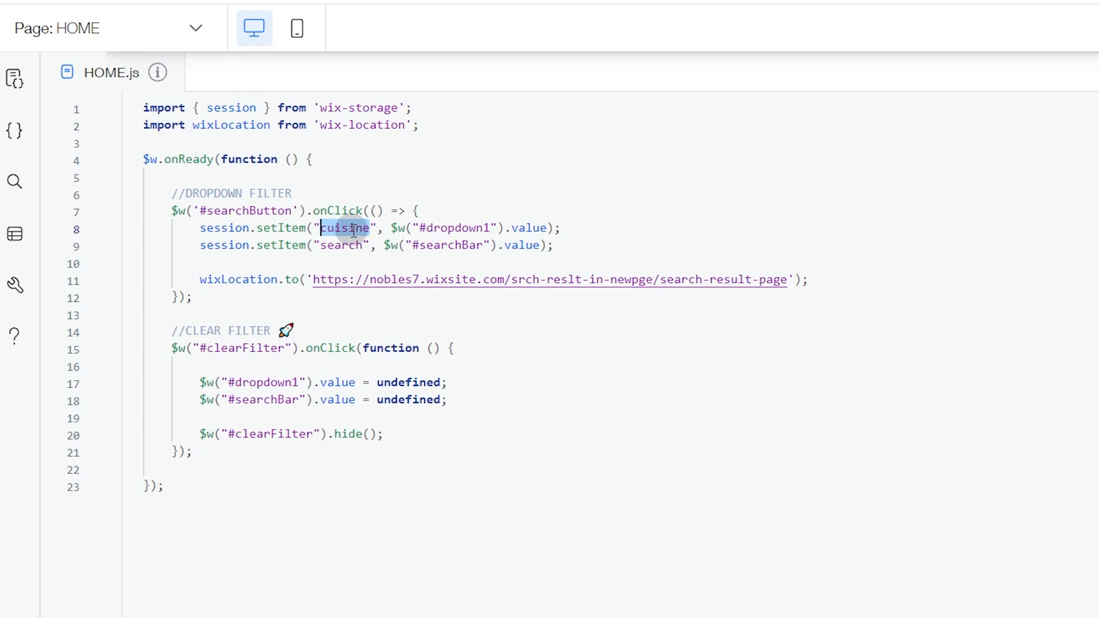
Step: Check the ID of the Search input on the page and in its properties beside the HOME code
left_click(364, 245)
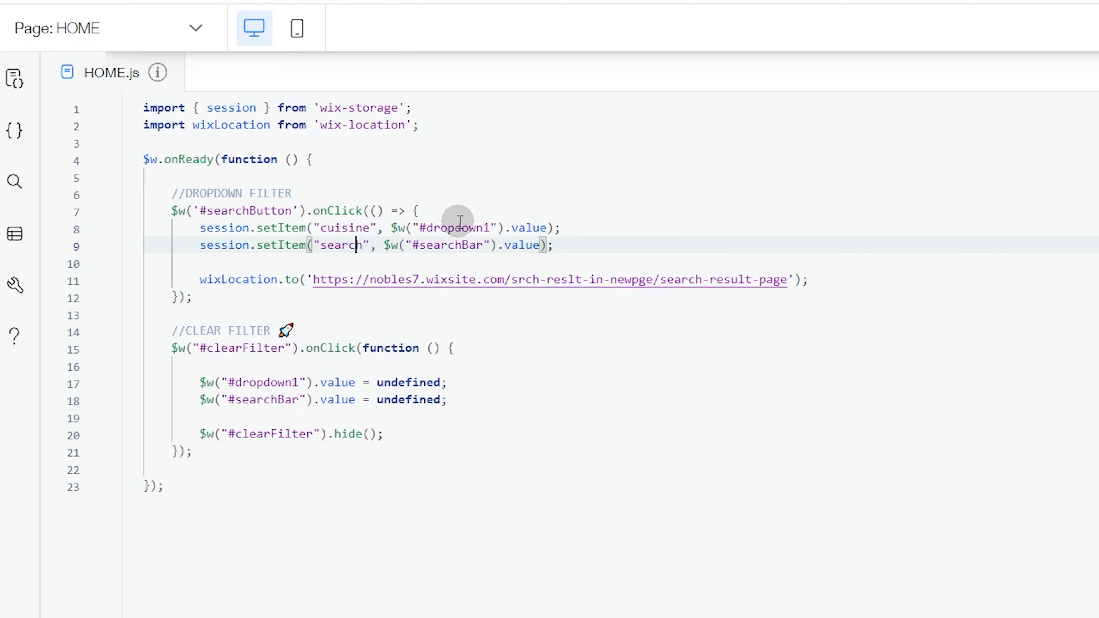
left_click(505, 204)
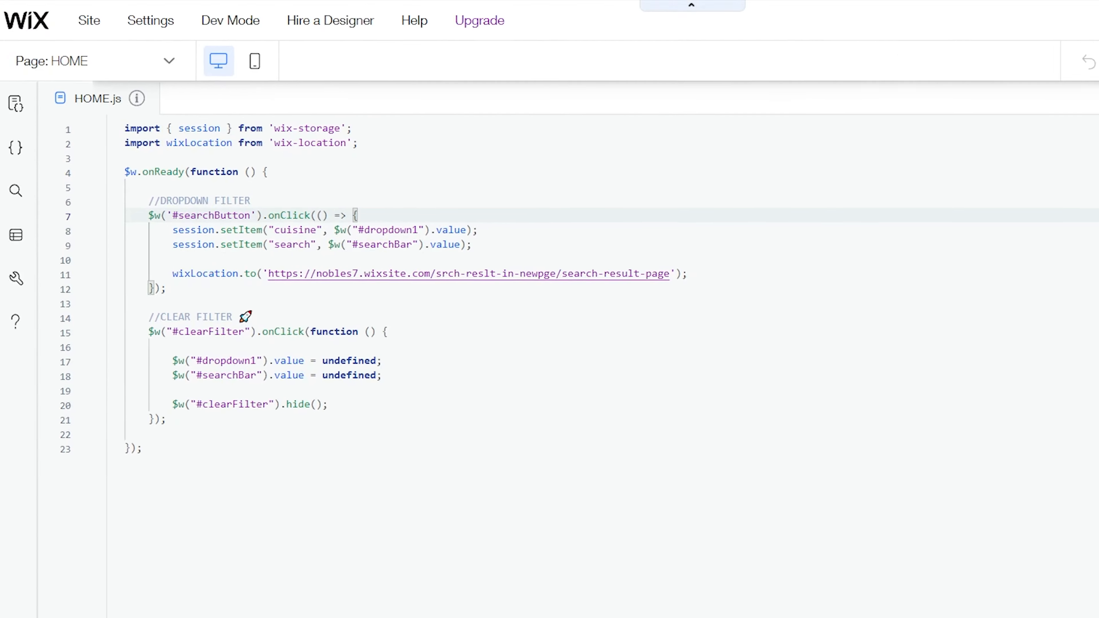
left_click(1058, 129)
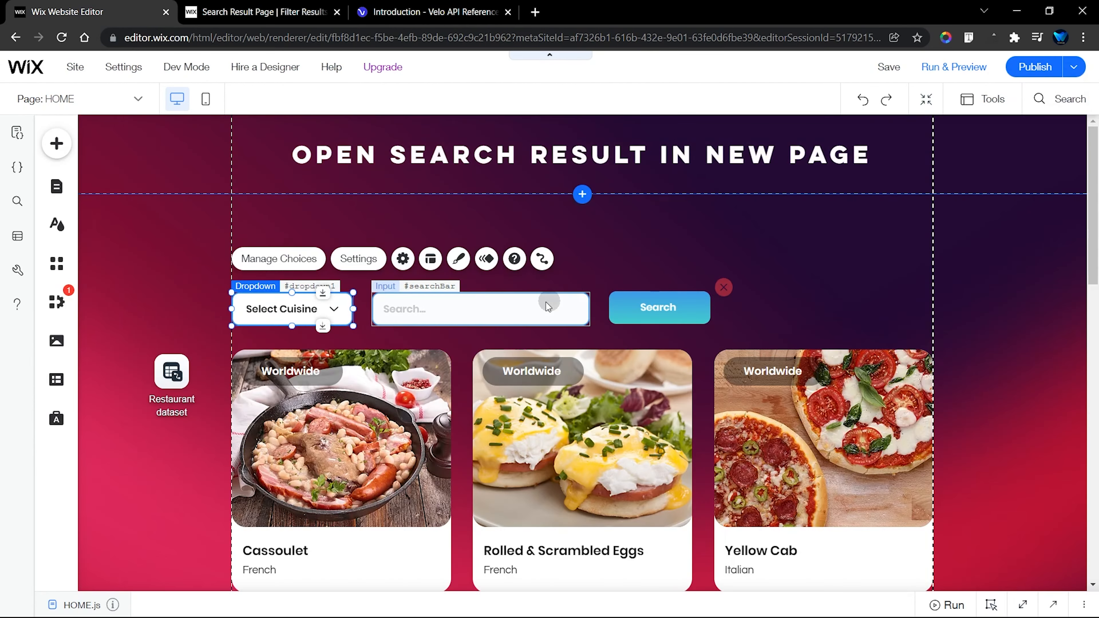
left_click(459, 304)
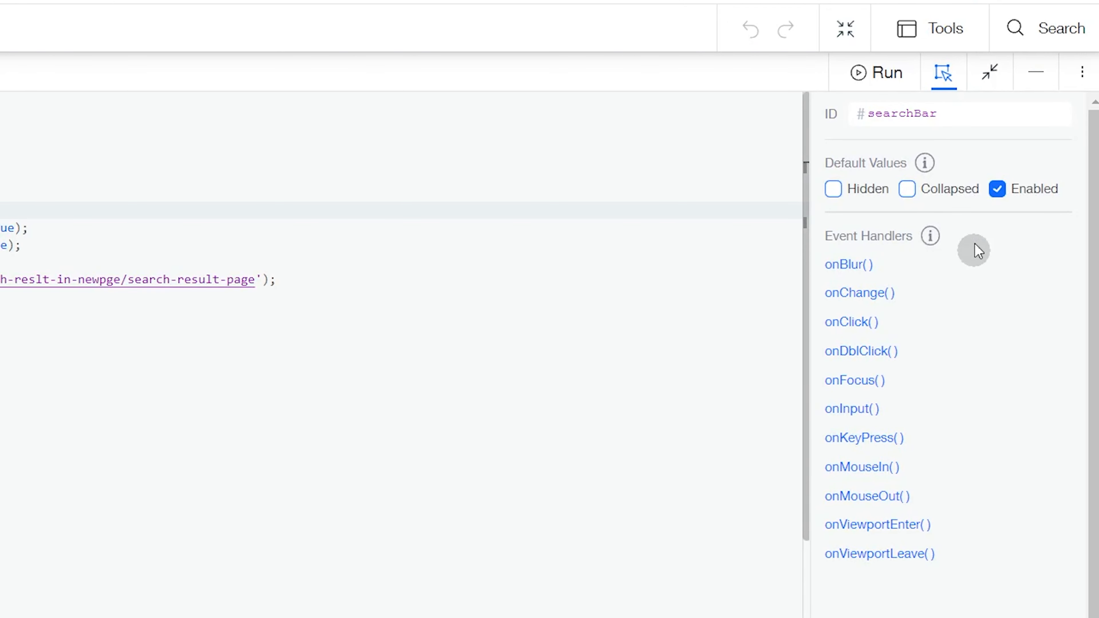
left_click(939, 115)
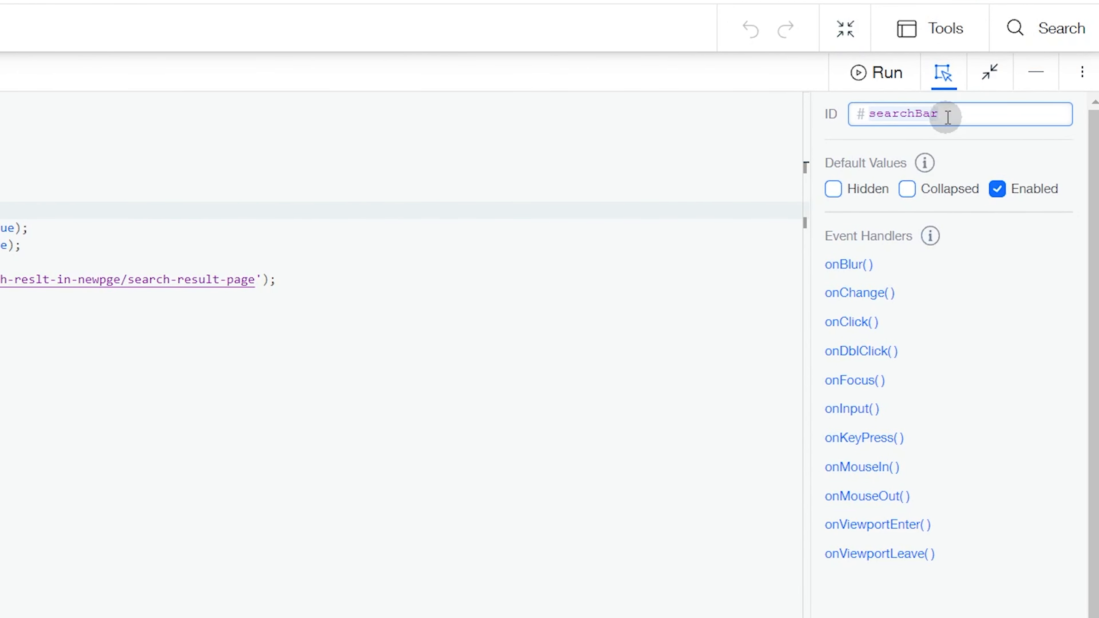
left_click(950, 85)
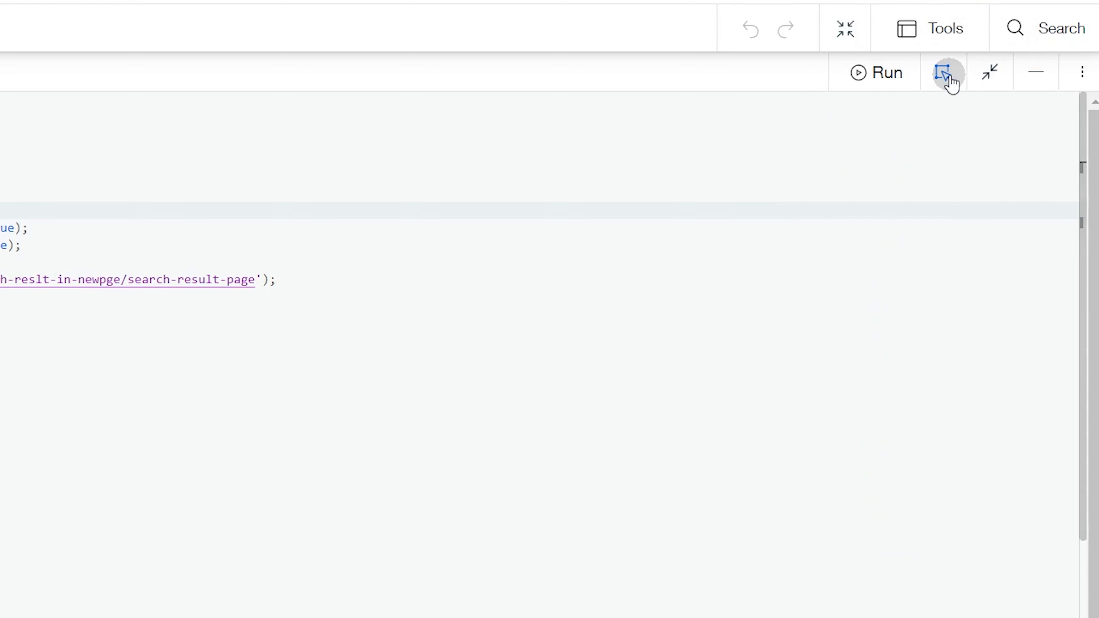
left_click(944, 75)
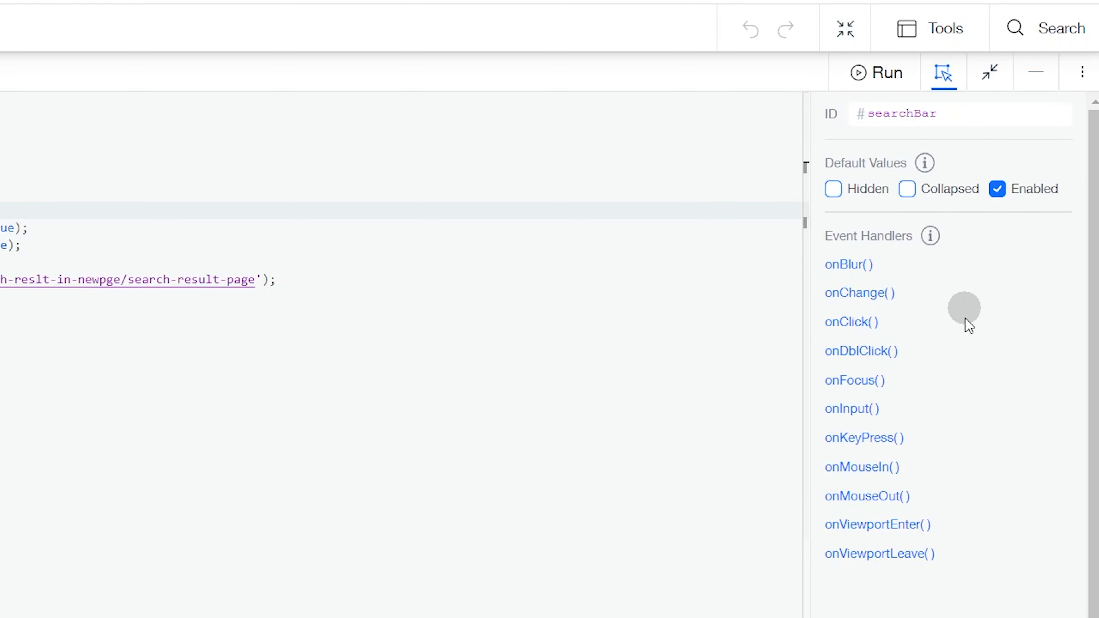
Step: Highlight the $w("#searchBar").value argument and the search key in the second session.setItem call
left_click(24, 245)
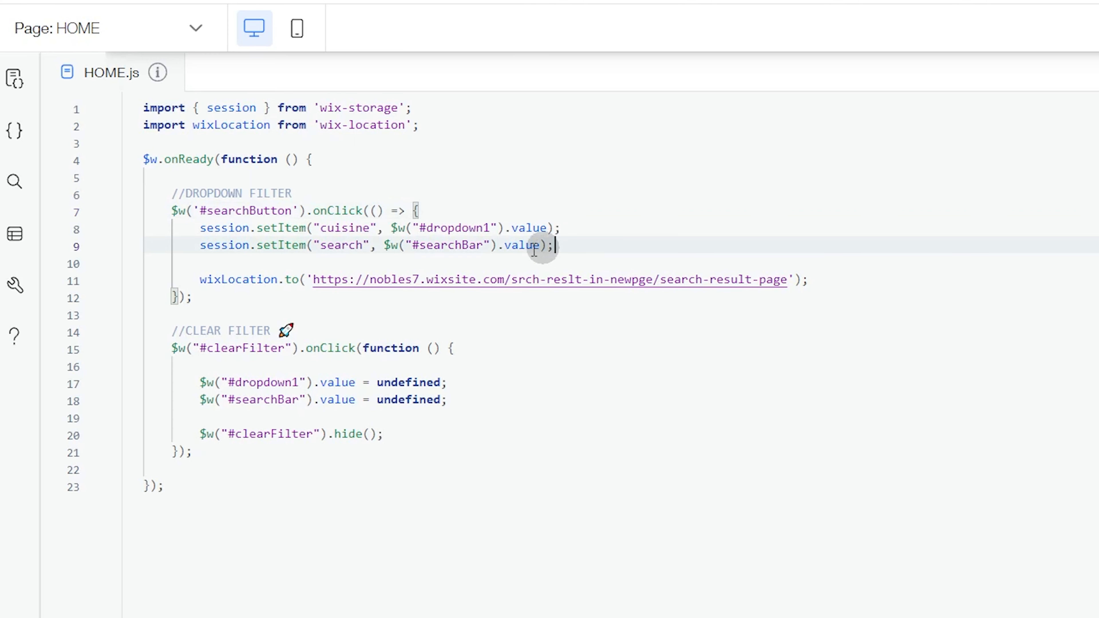
left_click_drag(384, 245, 547, 248)
left_click(349, 245)
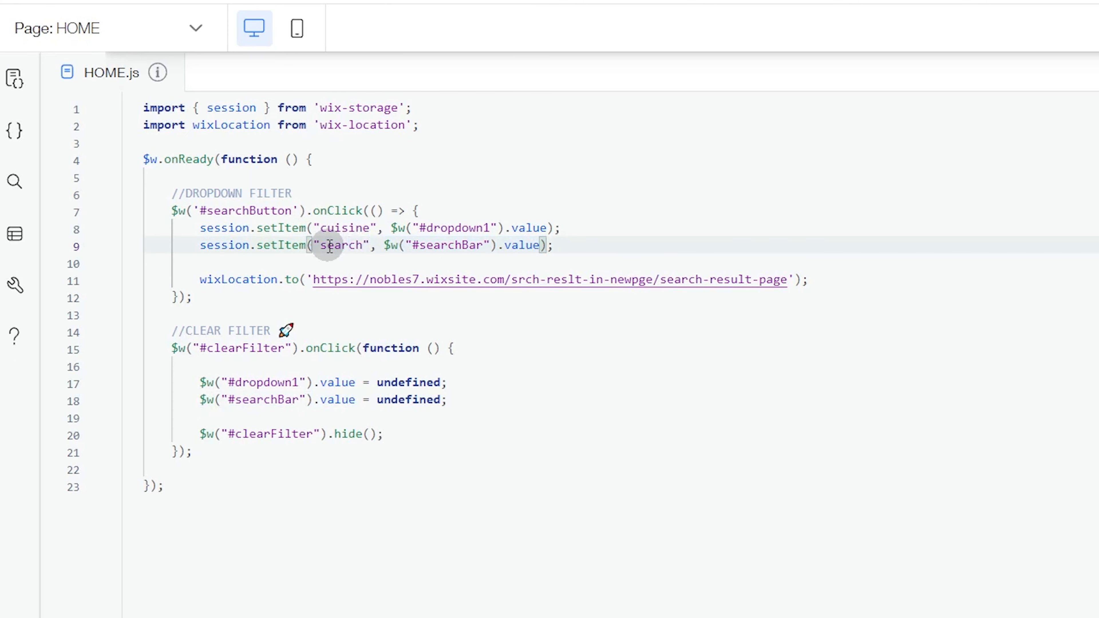
left_click_drag(324, 245, 370, 245)
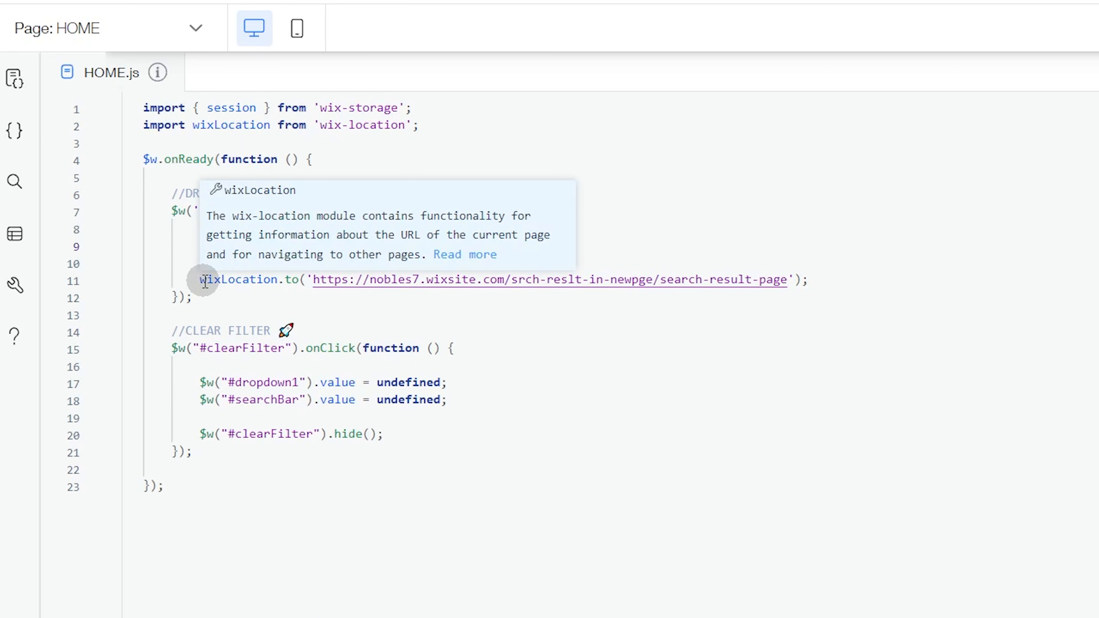
Step: Highlight the whole wixLocation.to line in the HOME code, and its search-result-page URL on its own
left_click_drag(200, 280, 813, 280)
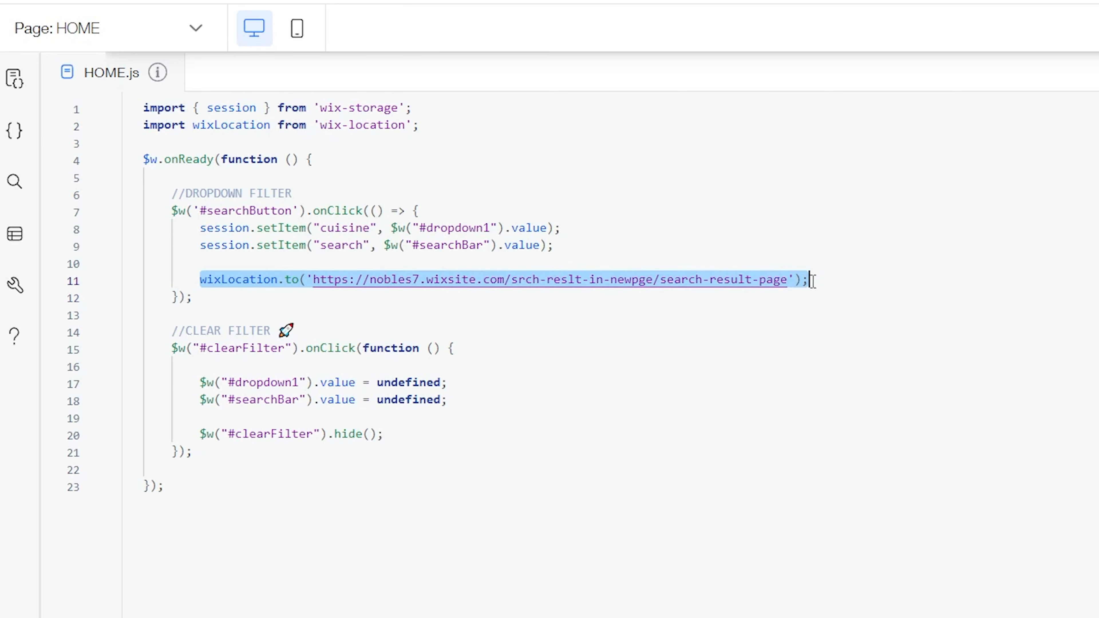
left_click(834, 277)
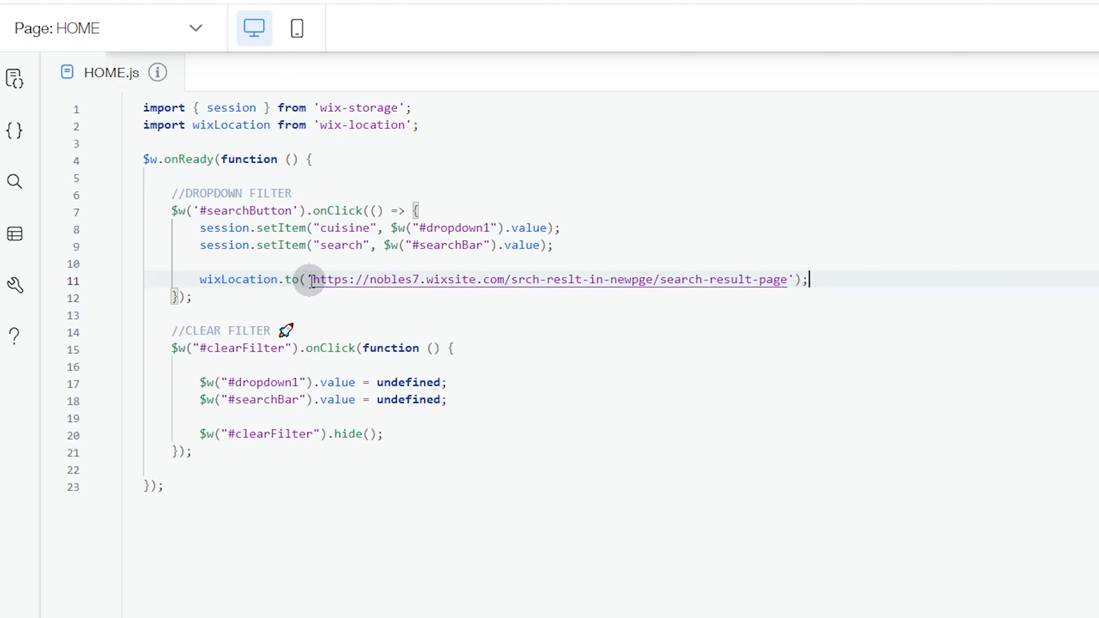
left_click_drag(314, 279, 781, 277)
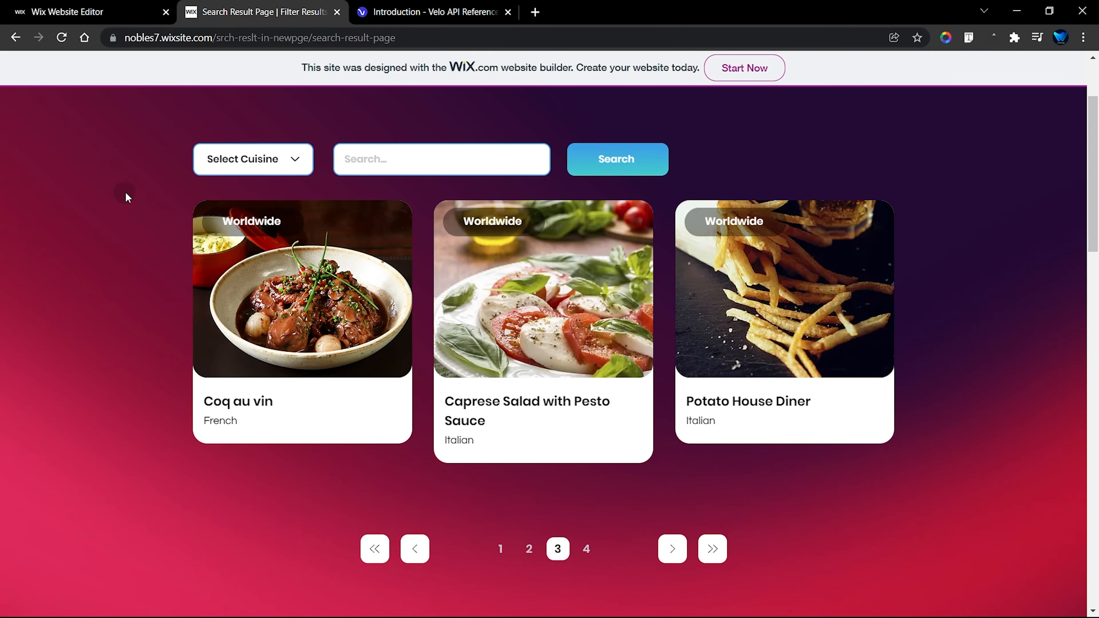
Step: Copy the live Search Result Page's address, and return to the end of the wixLocation.to URL in the HOME code
left_click(336, 42)
right_click(345, 36)
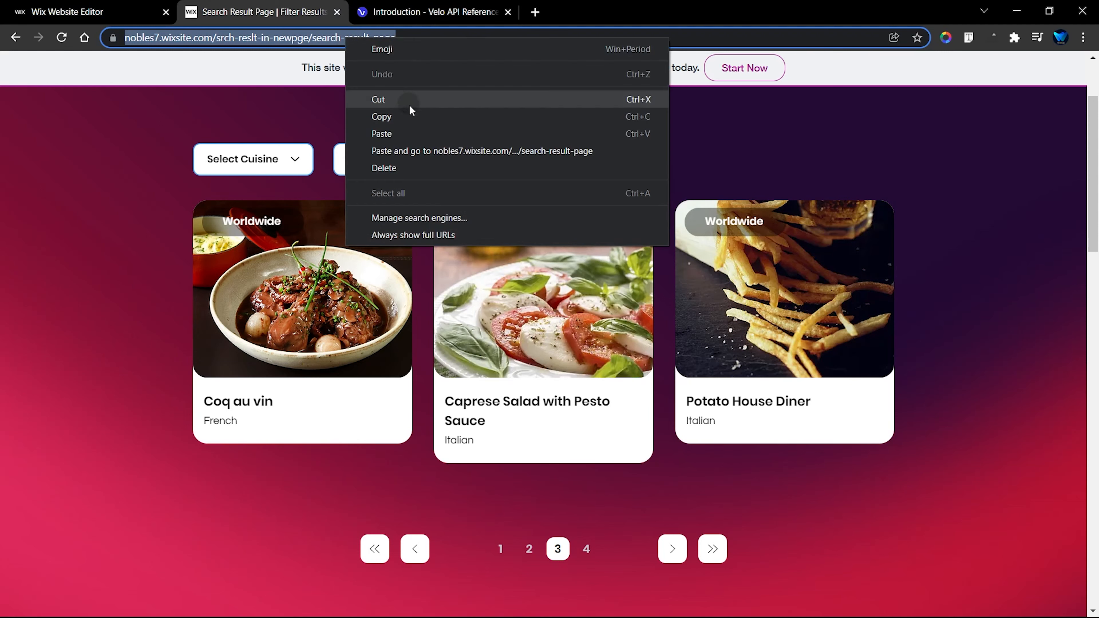
left_click(411, 113)
left_click(143, 12)
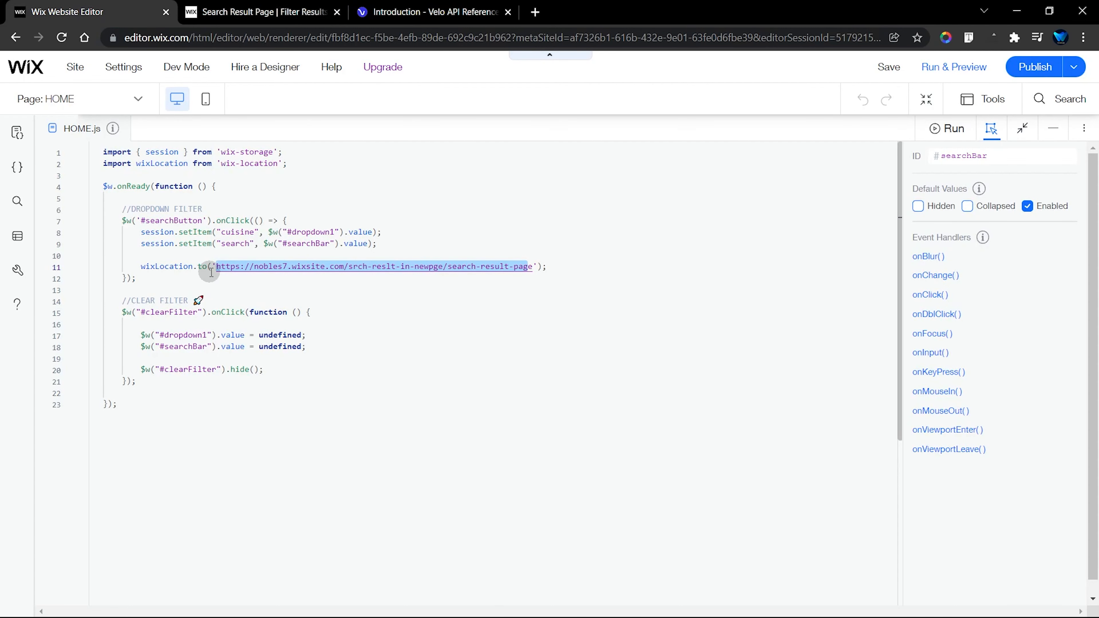
left_click(553, 268)
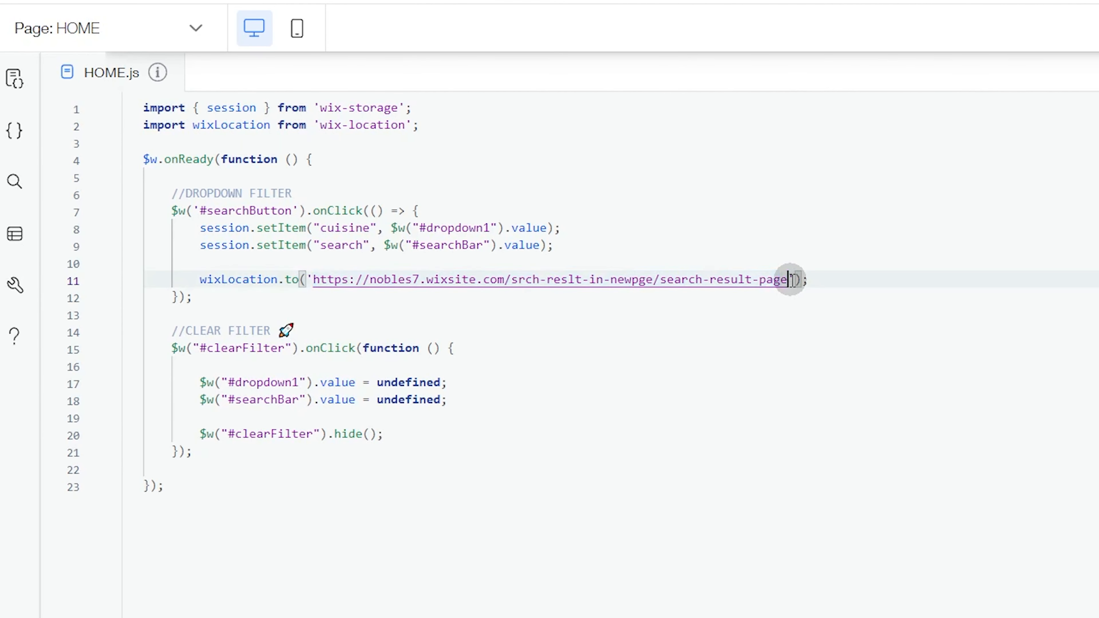
left_click(818, 284)
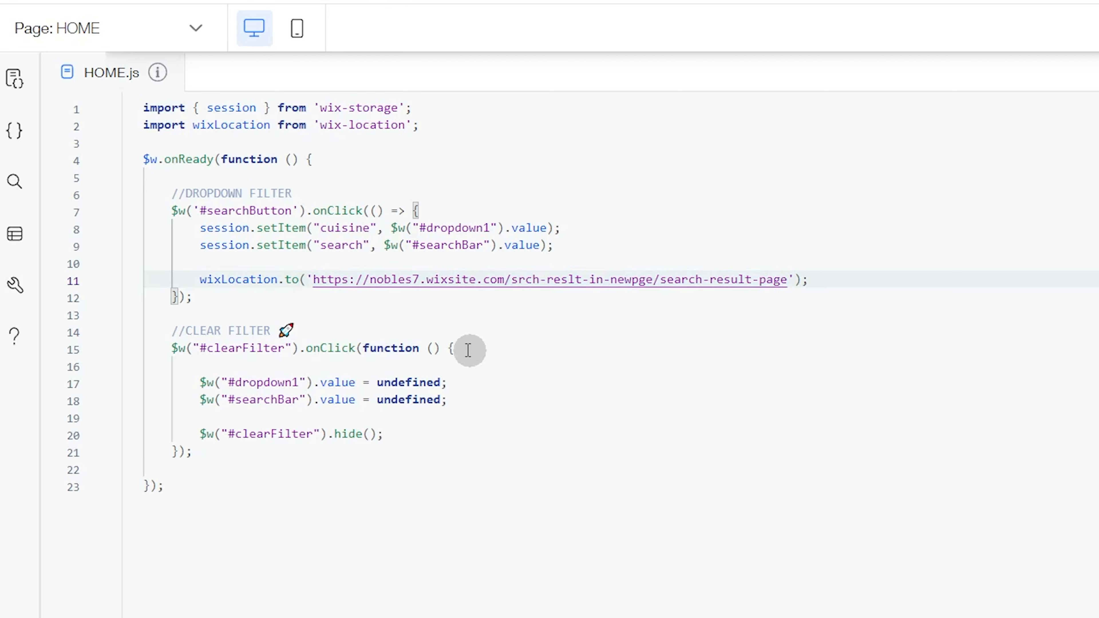
Step: Point out the clearFilter onClick handler, and select the red clear icon on the HOME page to check its ID
left_click(458, 349)
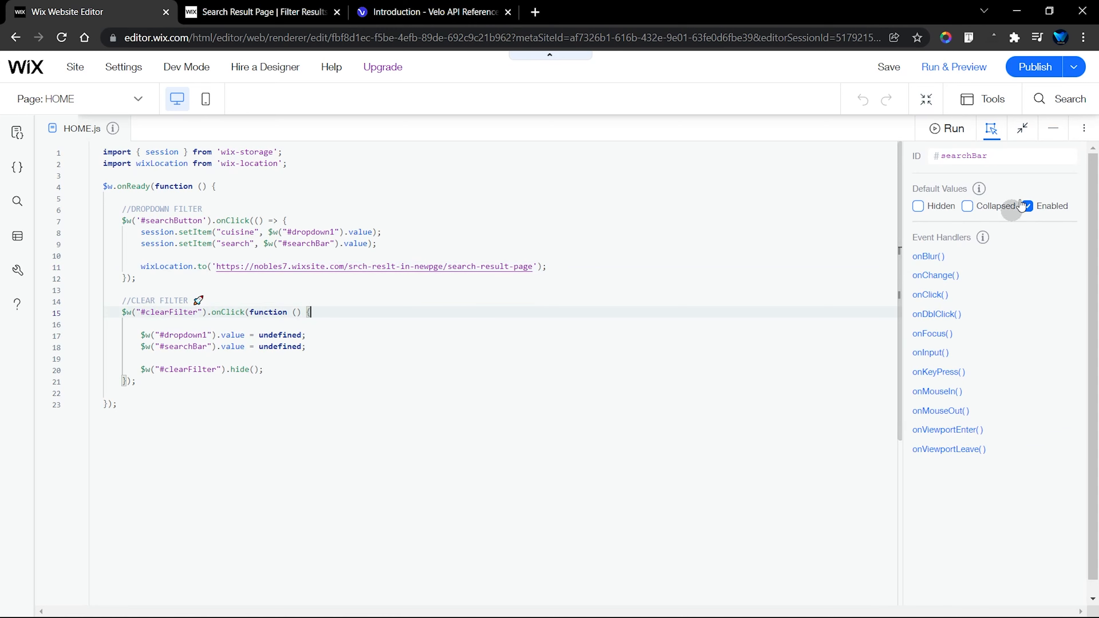
left_click(1054, 128)
left_click(724, 290)
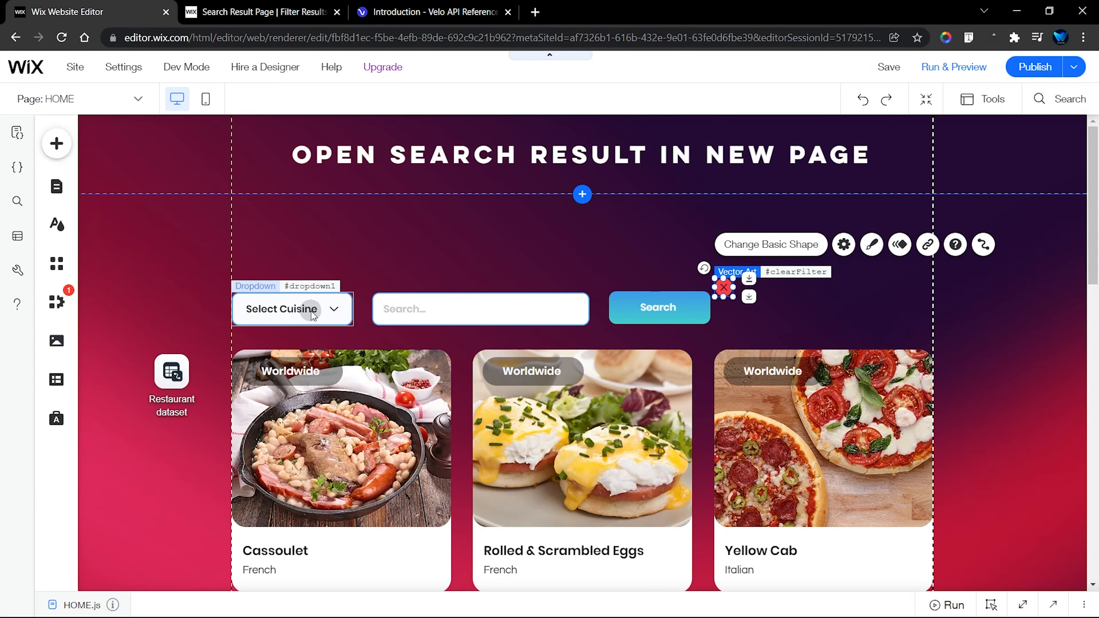
Step: Highlight the lines resetting dropdown1 and searchBar to undefined and the clearFilter hide call in the full-size HOME code
left_click(1022, 605)
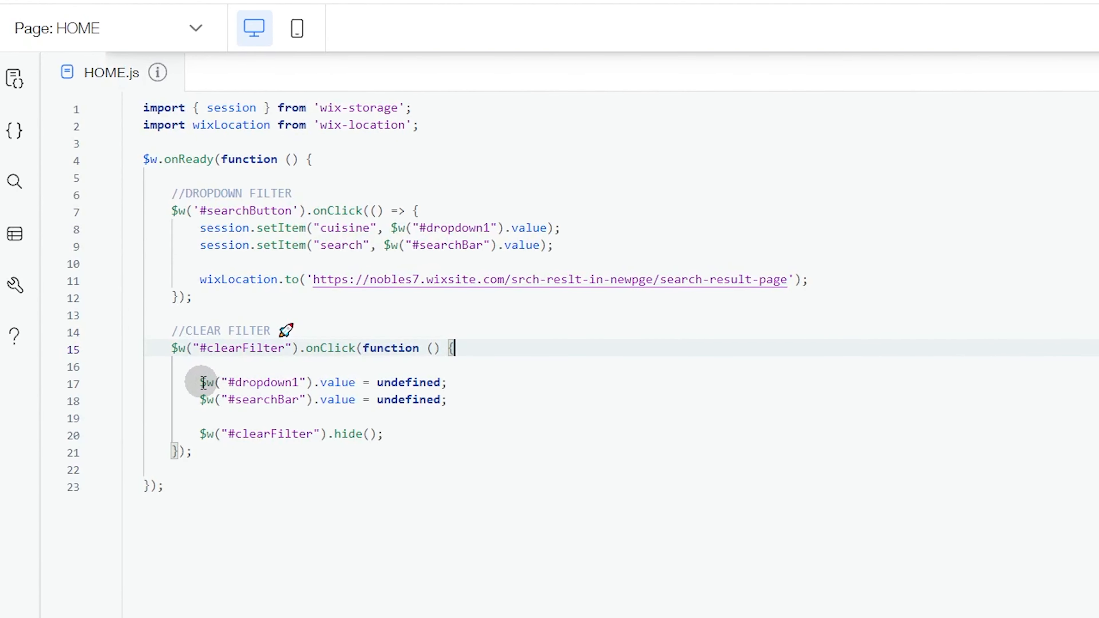
left_click_drag(200, 384, 447, 383)
left_click_drag(206, 402, 473, 385)
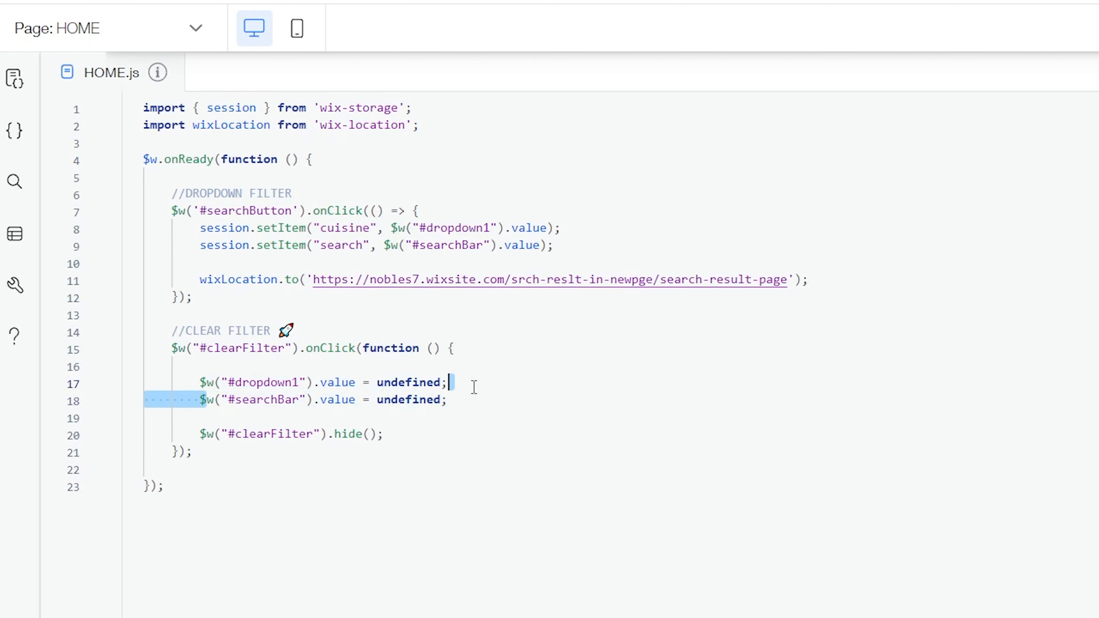
left_click(204, 433)
left_click_drag(205, 433, 385, 434)
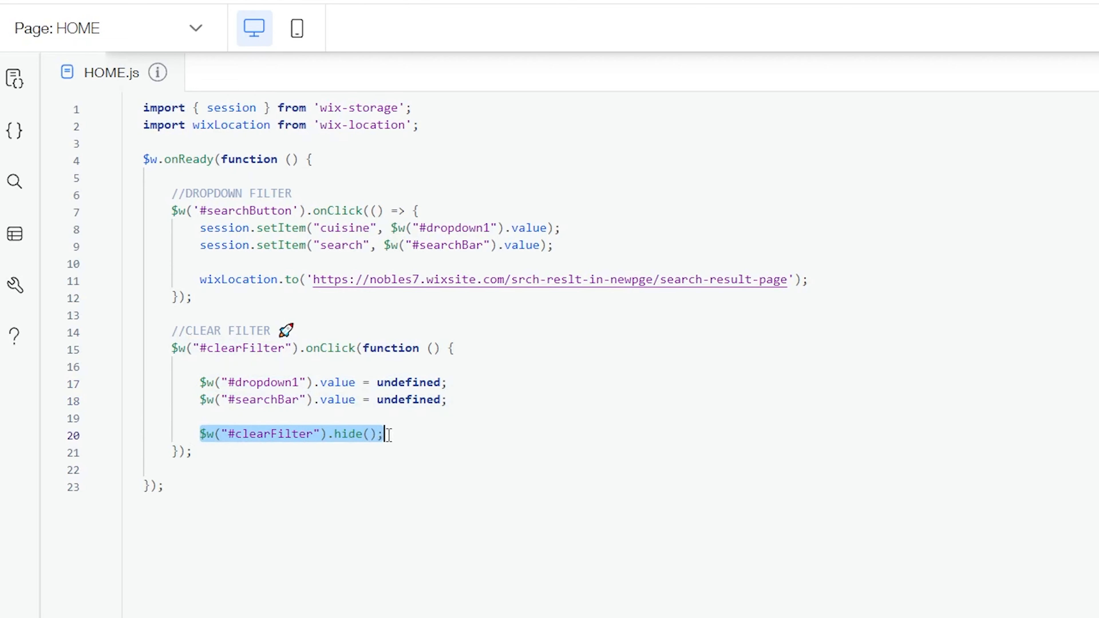
left_click(433, 435)
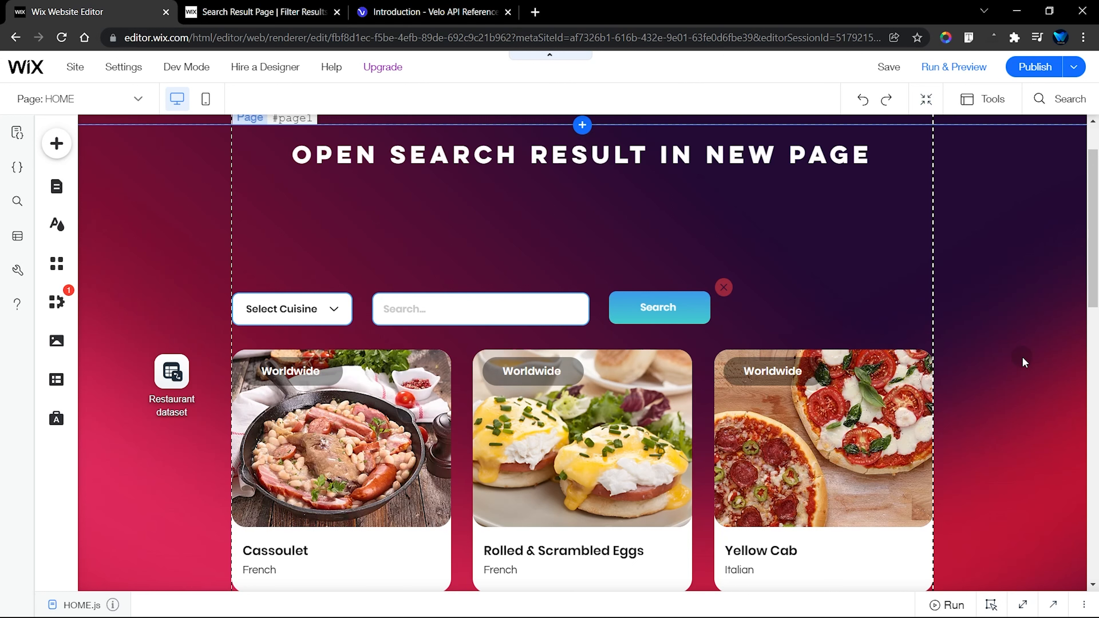
Step: Switch the editor to the Search Result Page and open its page code at full size for review
left_click(110, 100)
left_click(53, 175)
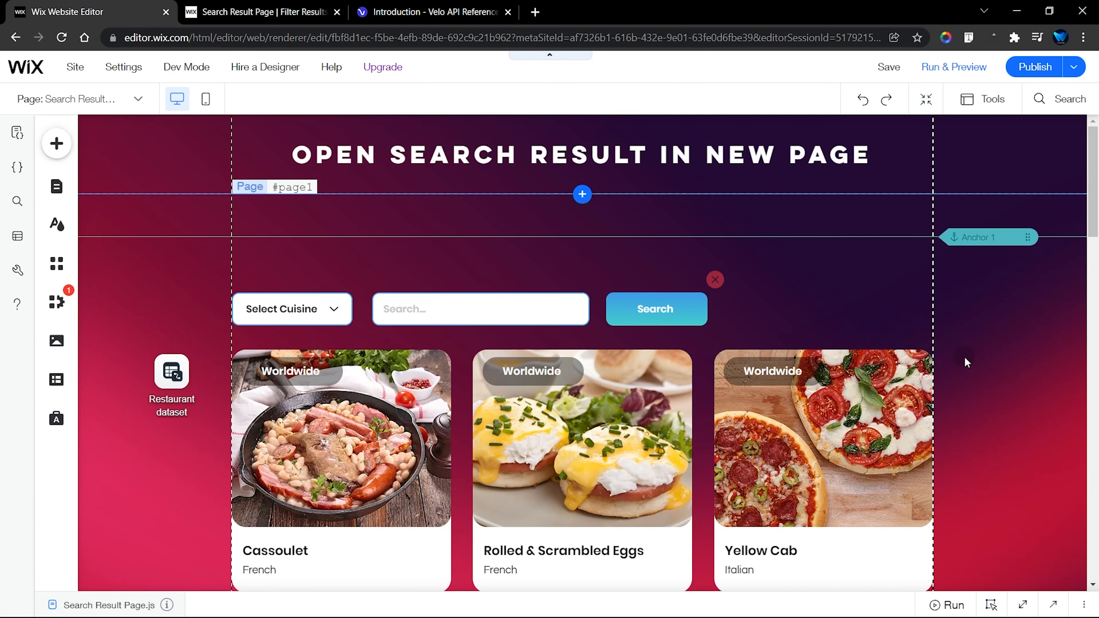
scroll(965, 358, "down", 3)
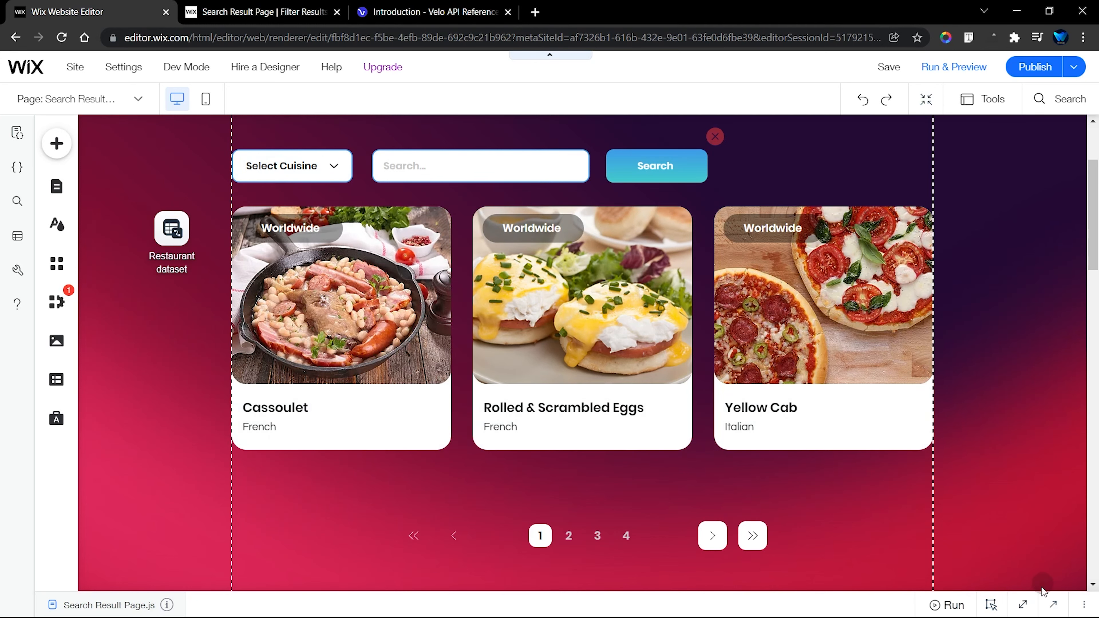
left_click(1023, 605)
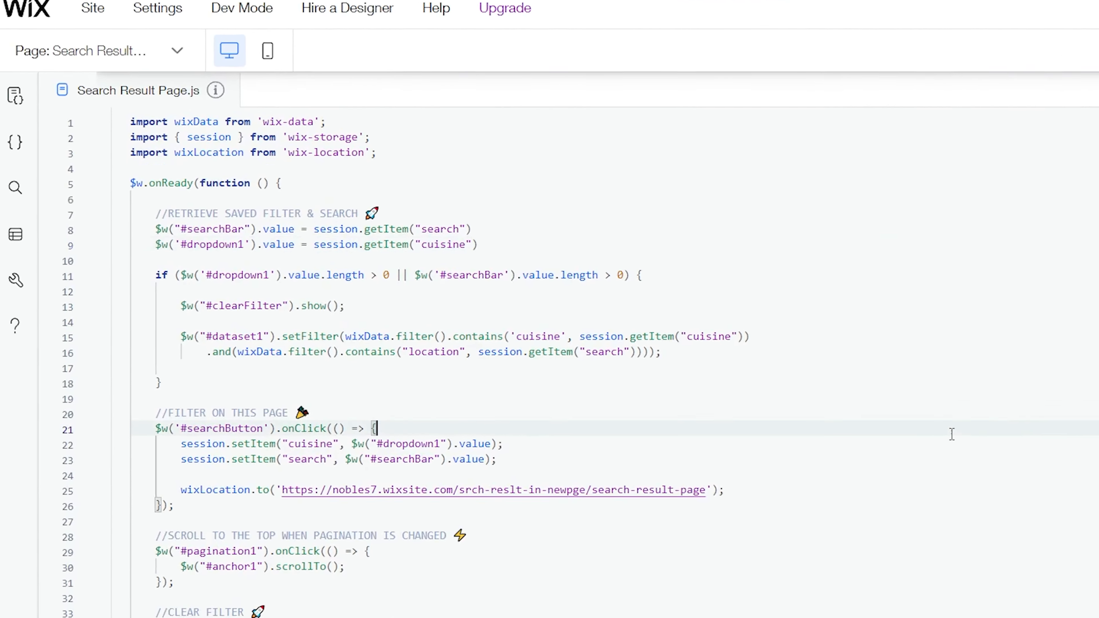
scroll(1063, 457, "down", 1)
scroll(1064, 455, "up", 2)
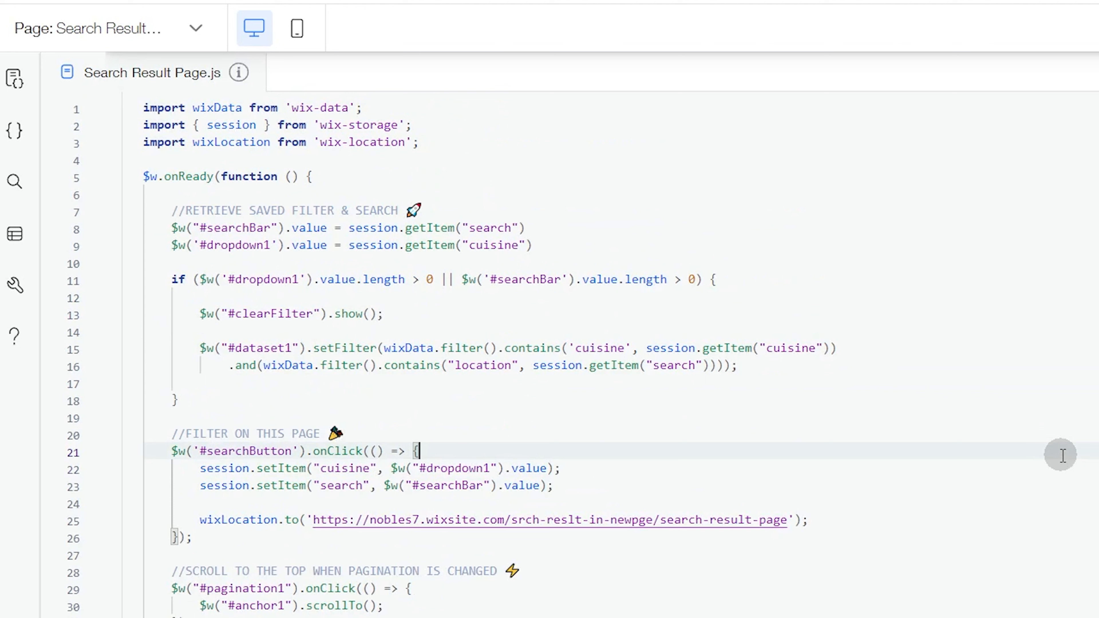
Step: Highlight the wix-storage and wix-location imports and the wix-data import in the Search Result Page code
left_click(512, 125)
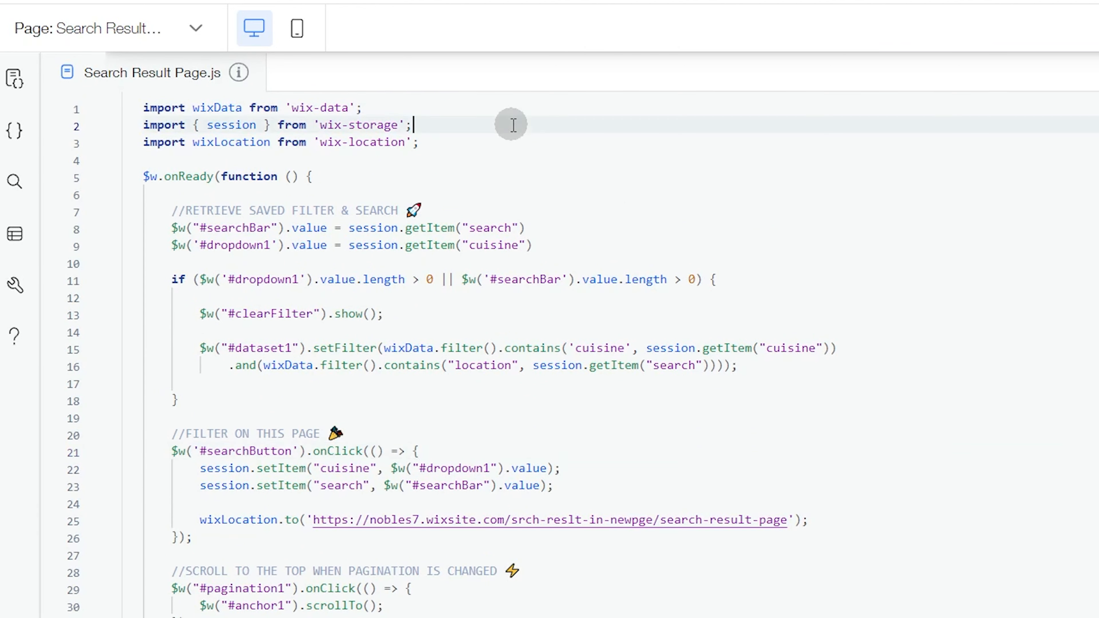
left_click(550, 149)
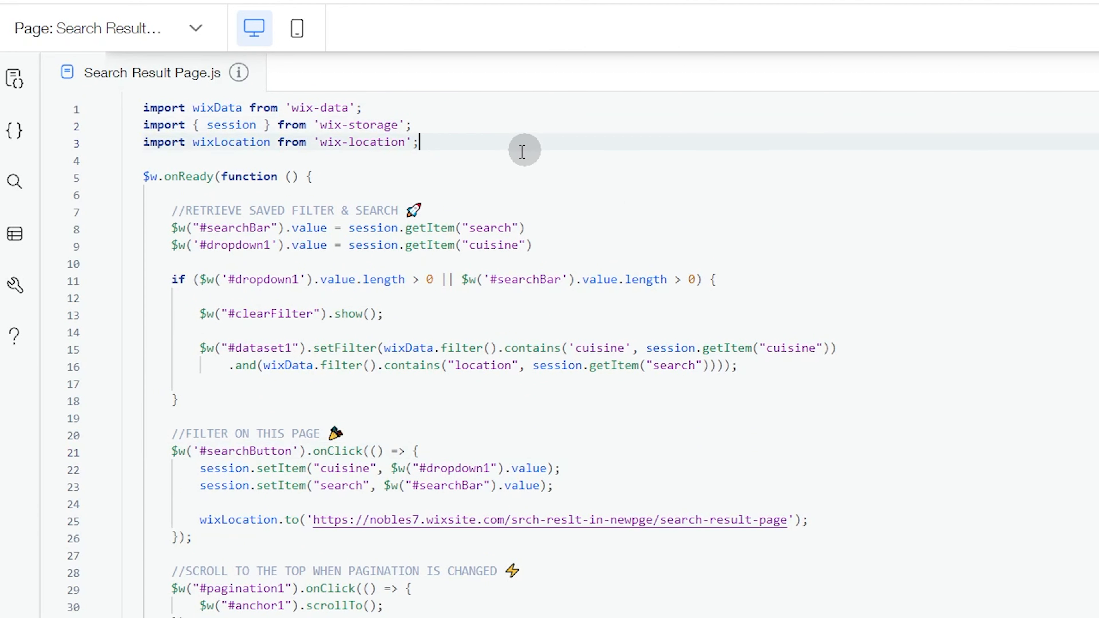
left_click_drag(144, 127, 415, 143)
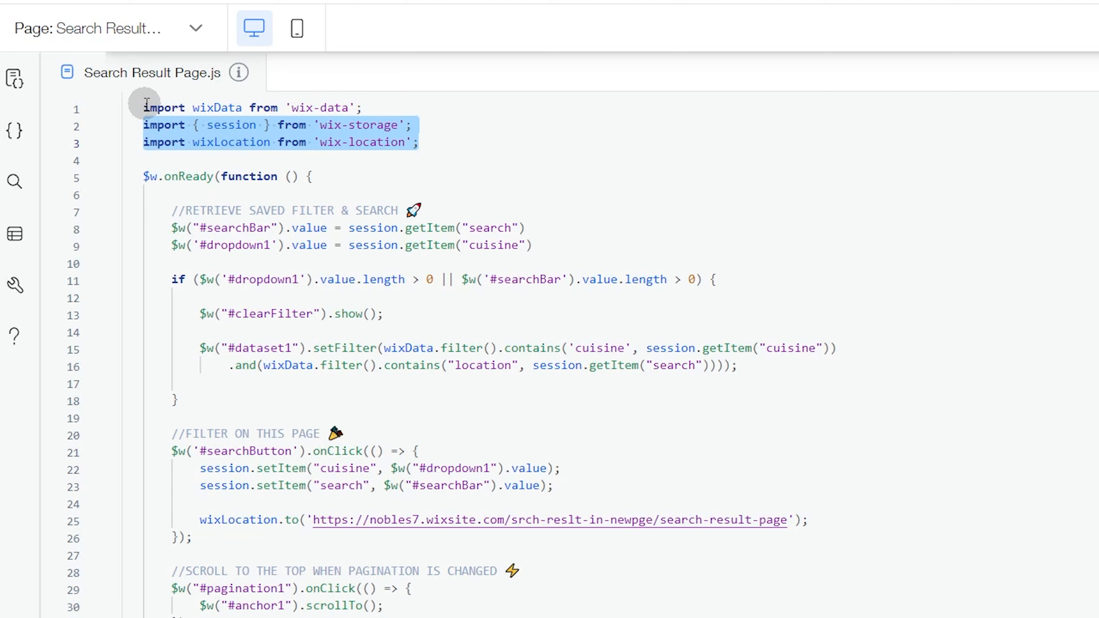
left_click_drag(147, 105, 387, 104)
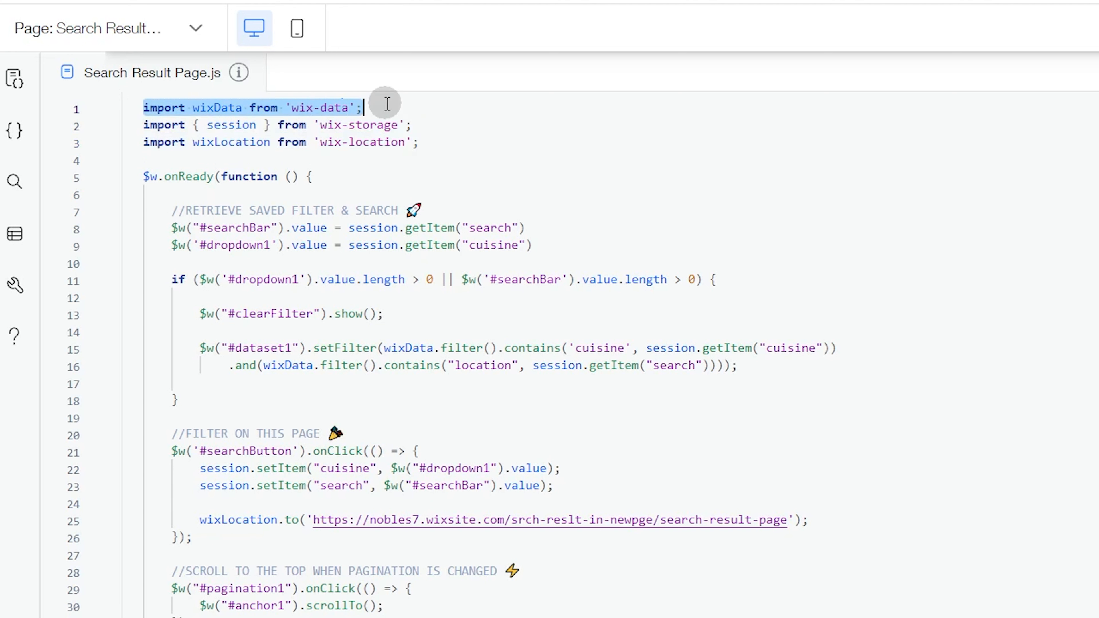
left_click(387, 103)
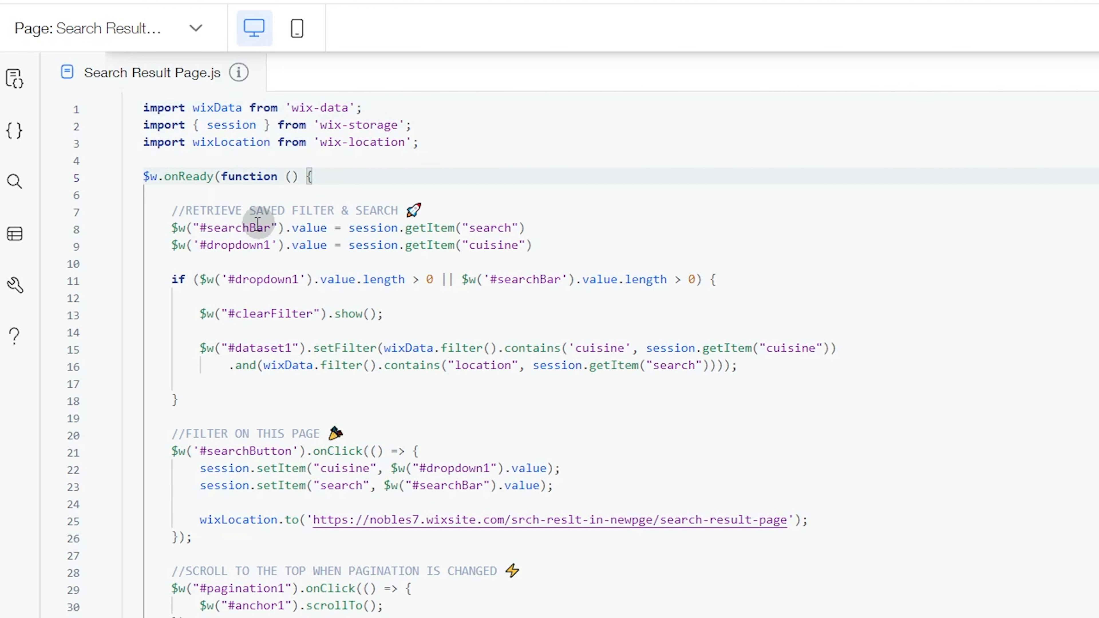
Step: Highlight $w("#searchBar").value and point out the session.getItem("search") call in the retrieve saved filter section
left_click_drag(172, 227, 310, 229)
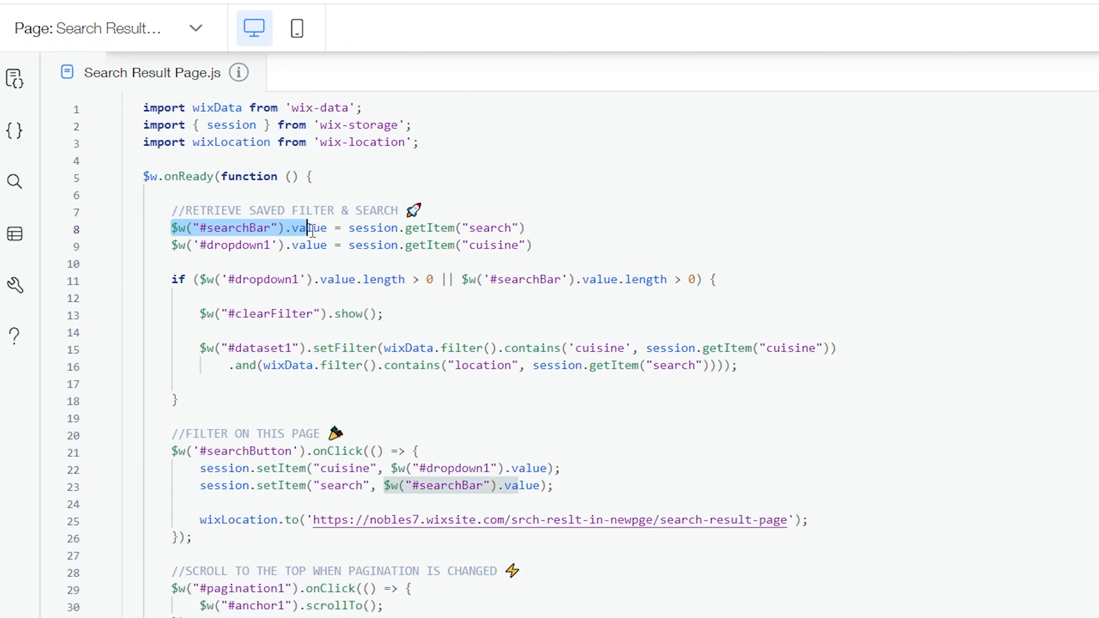
left_click_drag(379, 230, 406, 229)
left_click(445, 228)
left_click(485, 228)
left_click(535, 225)
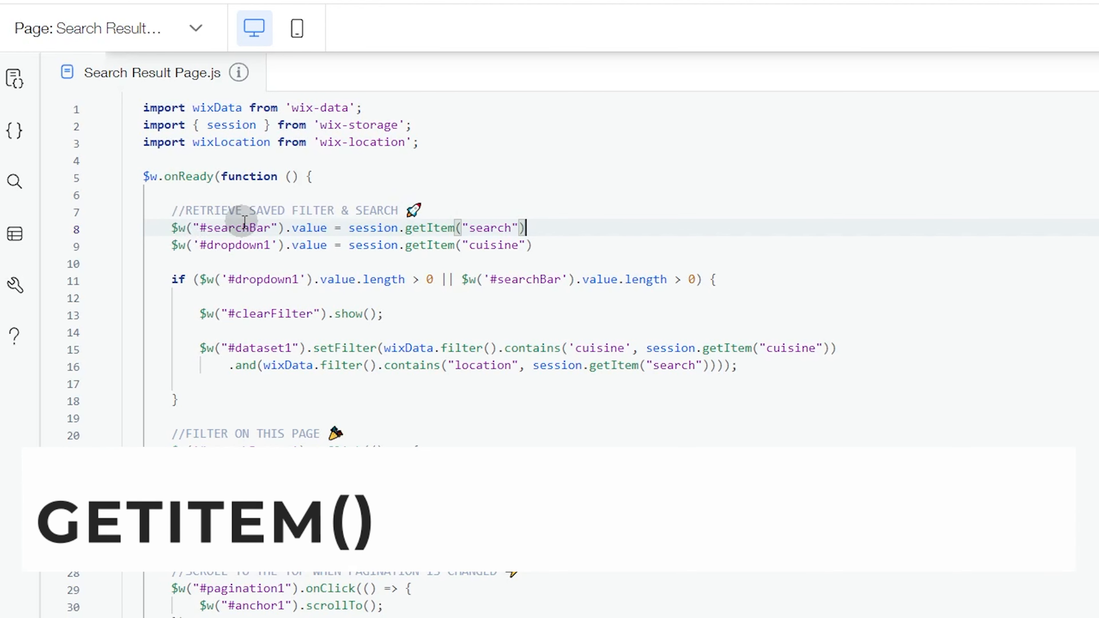
left_click(324, 228)
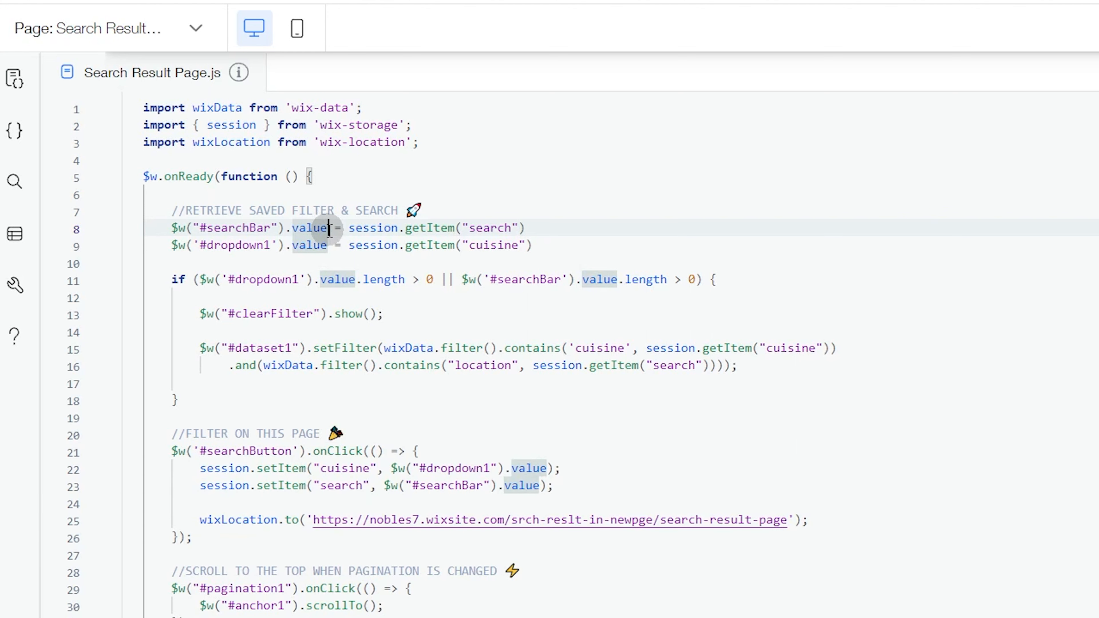
Step: Highlight the session.getItem("search") call and its "search" key on the searchBar line of the retrieve saved filter section
left_click_drag(350, 228, 521, 227)
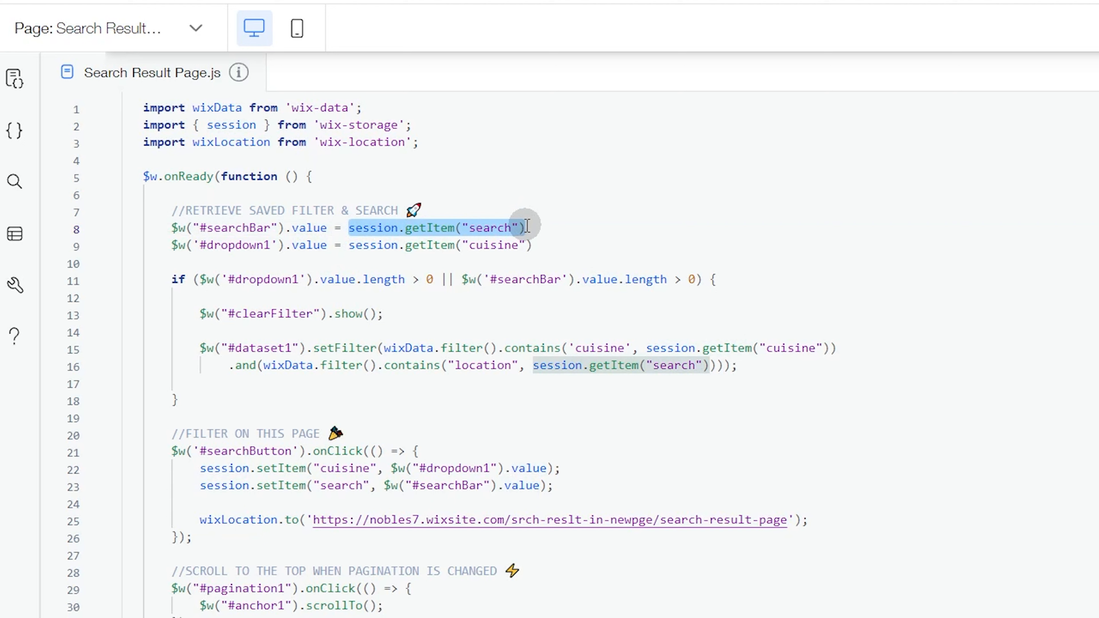
left_click(558, 226)
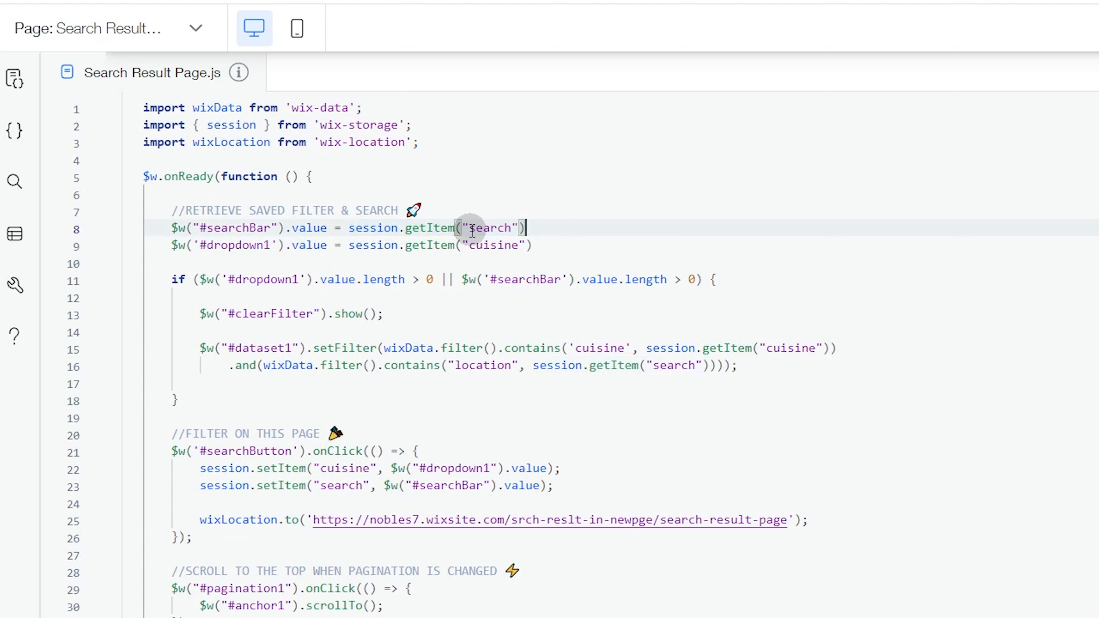
left_click_drag(471, 232, 514, 229)
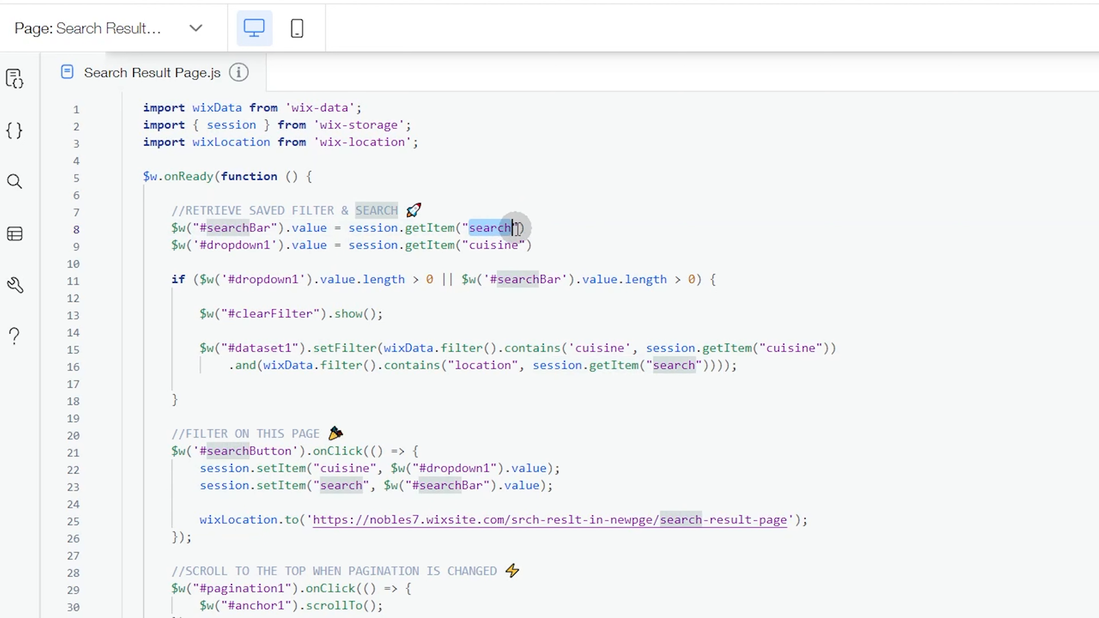
left_click(518, 228)
left_click(498, 227)
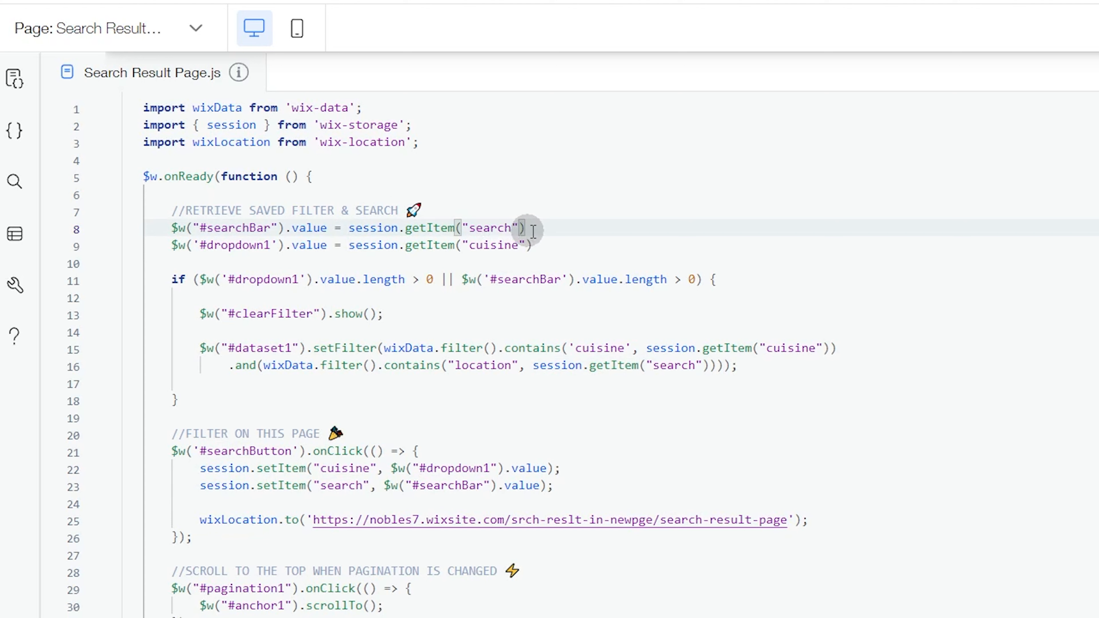
left_click(559, 229)
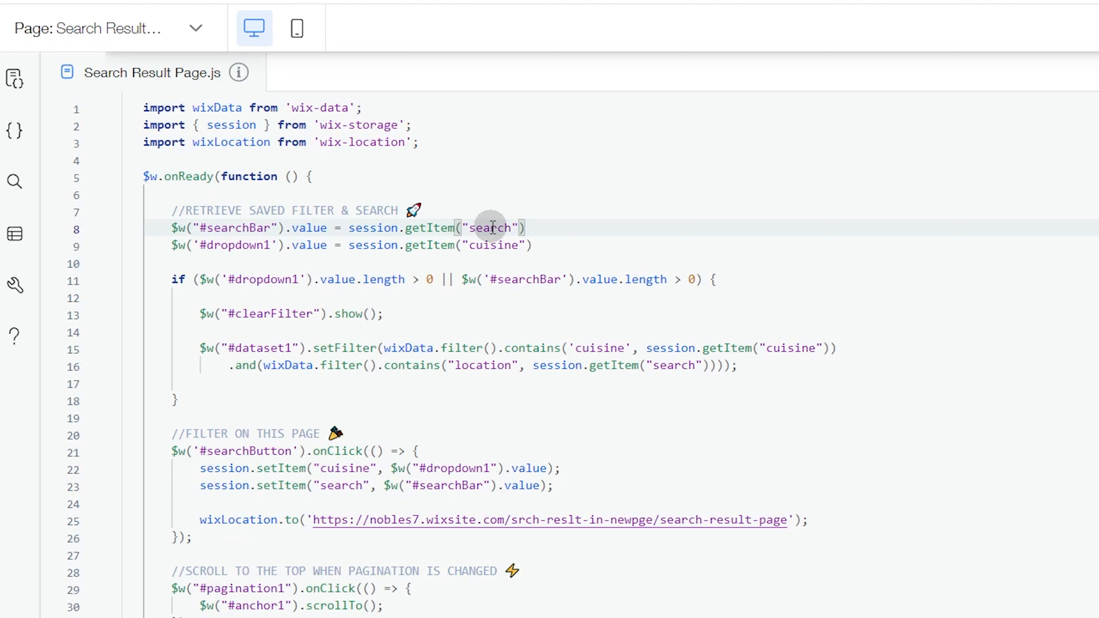
mouse_move(378, 228)
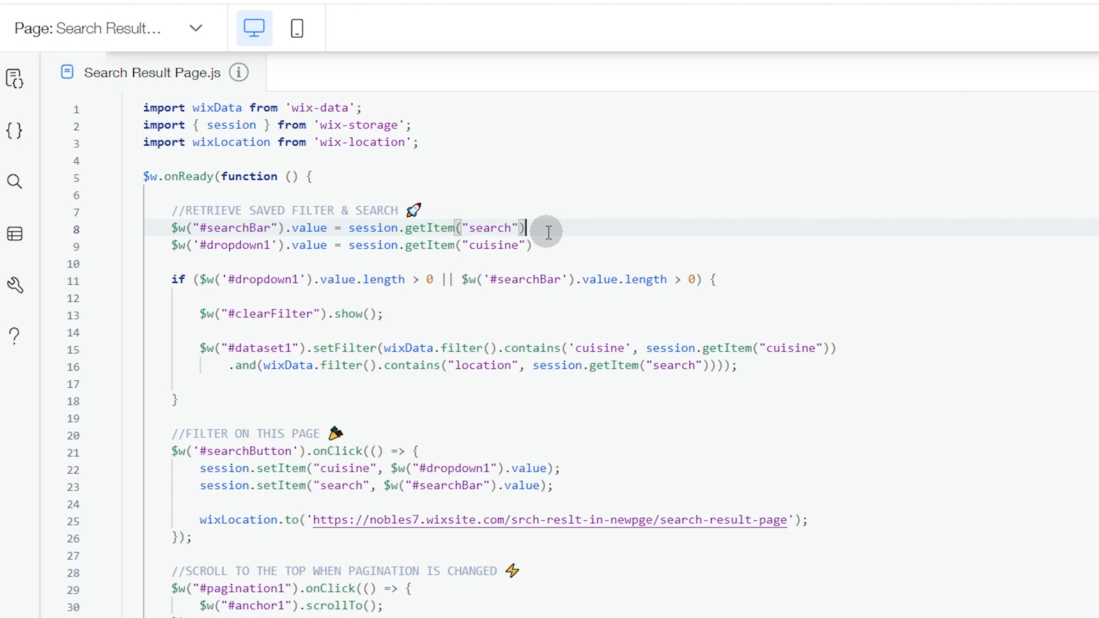
Step: Point out #dropdown1 and its value property on the line retrieving the saved cuisine
left_click(221, 244)
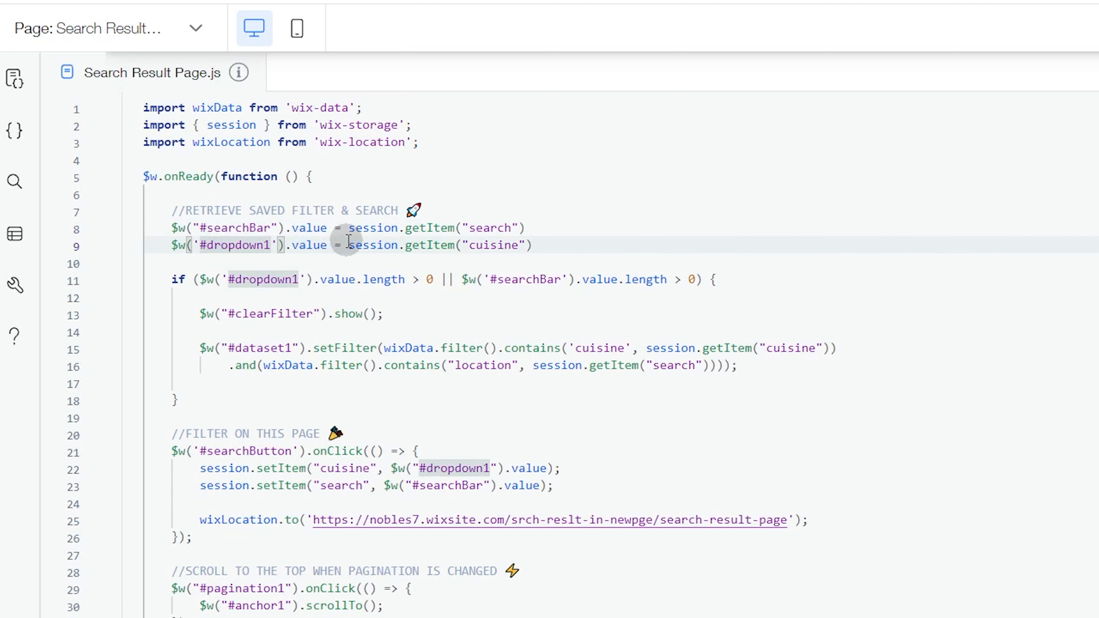
left_click(320, 246)
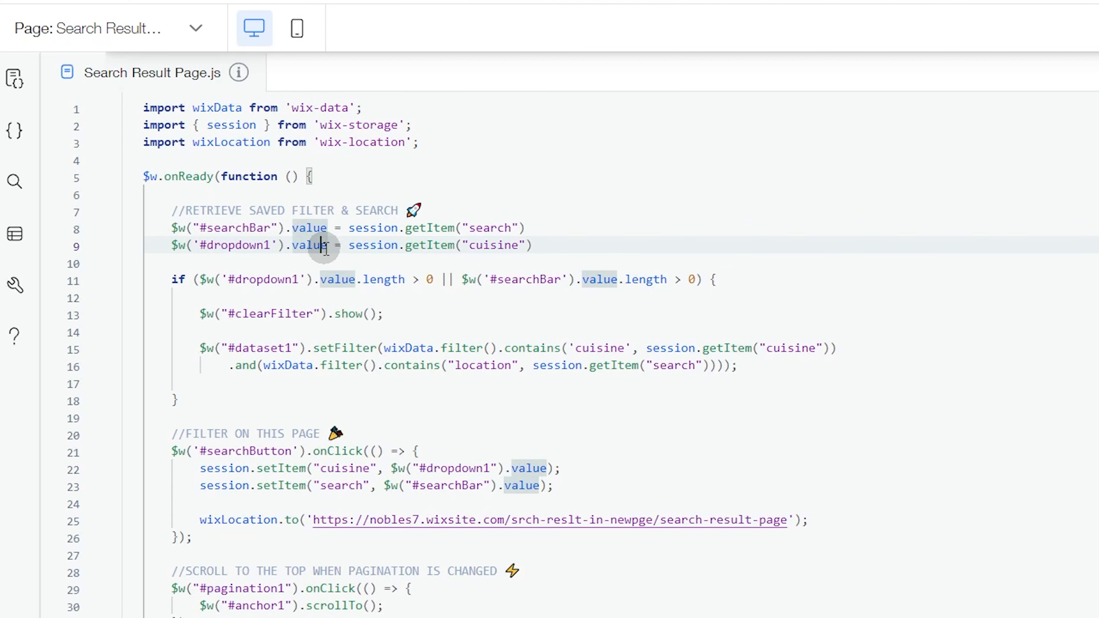
left_click(327, 247)
Step: Switch to the live Search Result Page and search with the French cuisine selected
left_click(259, 12)
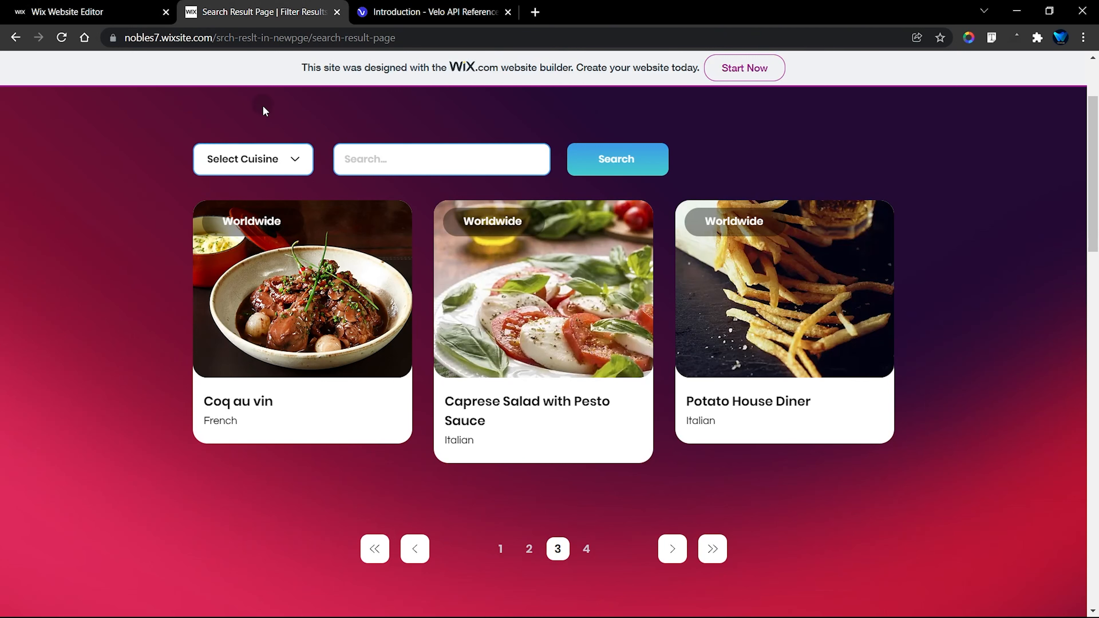
left_click(254, 168)
left_click(242, 187)
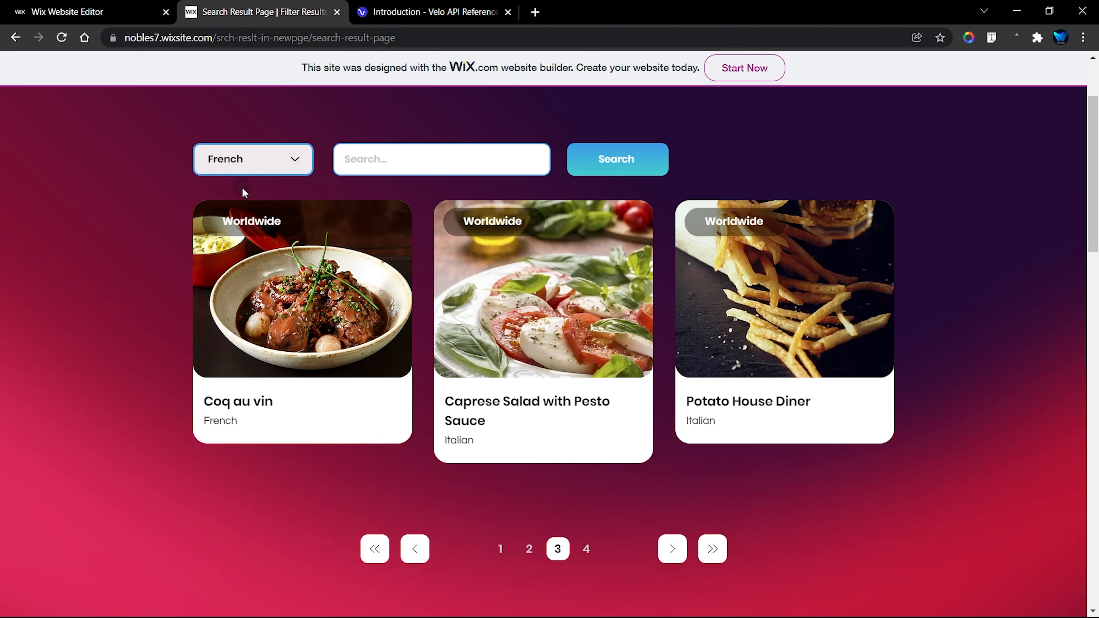
left_click(604, 160)
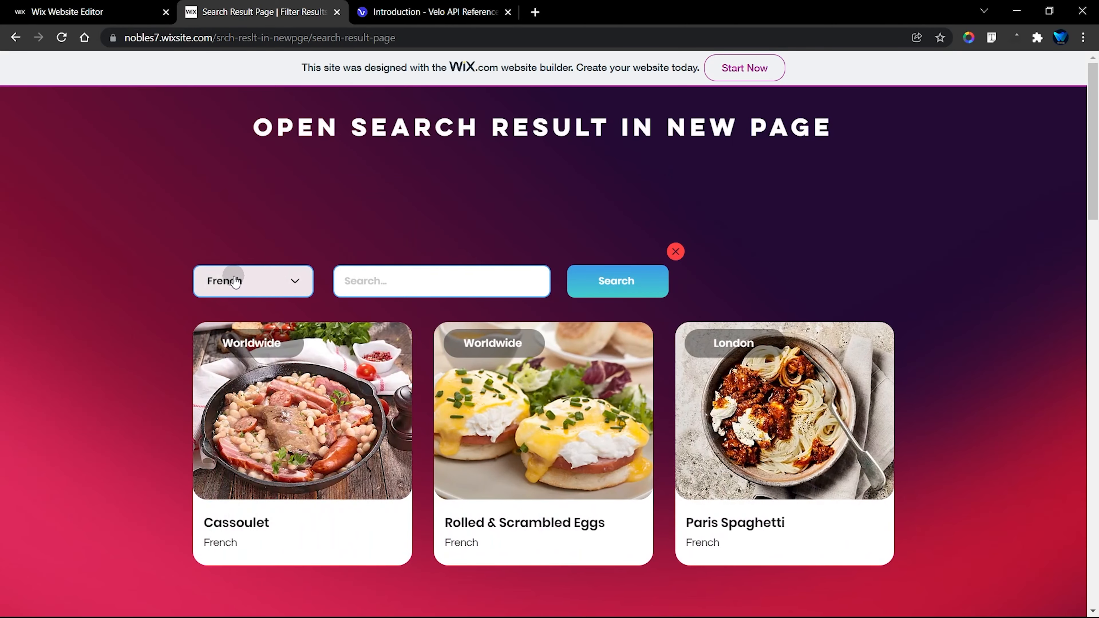
Step: Change the cuisine to Italian on the live page and run the search again
left_click(236, 281)
left_click(221, 322)
left_click(606, 285)
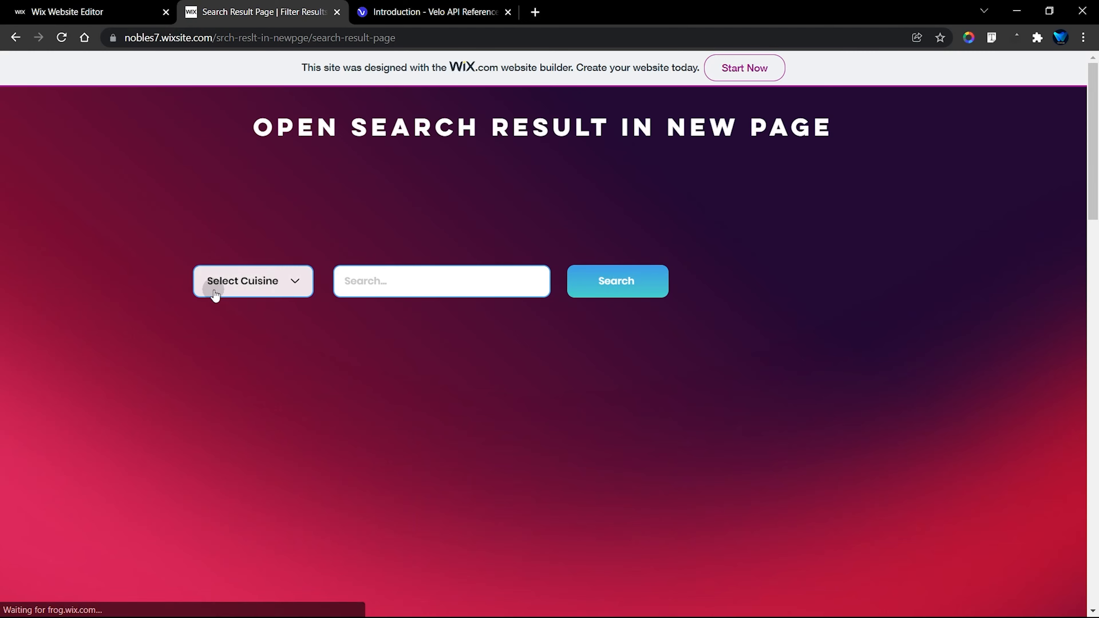
Step: Add the search term "london" to the Italian cuisine filter, run the search and review the results
left_click(403, 281)
type("I")
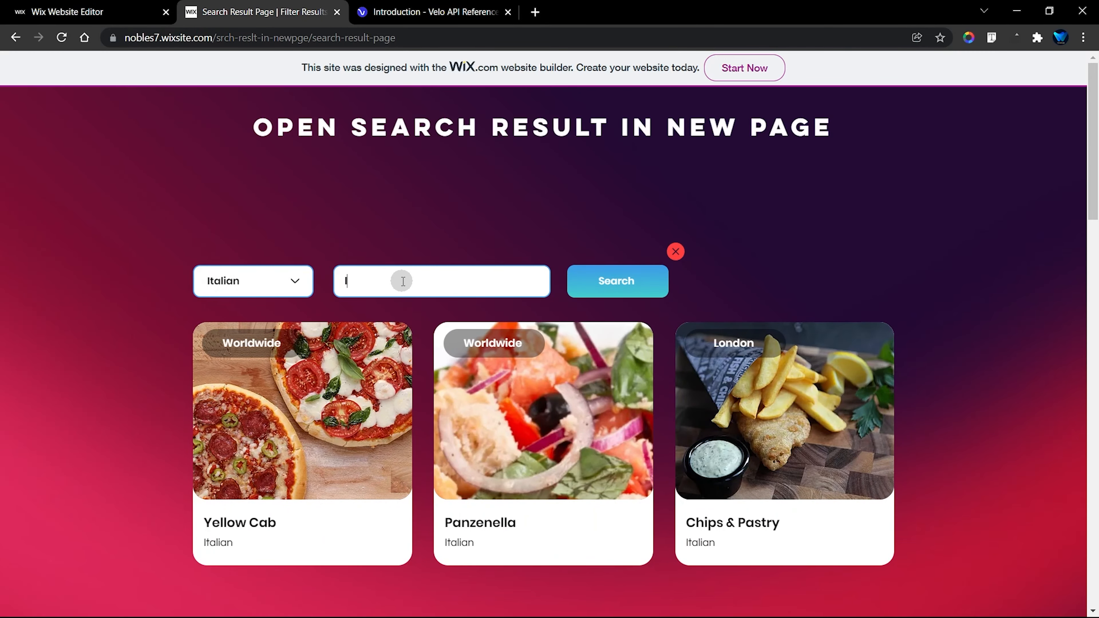
left_click(608, 281)
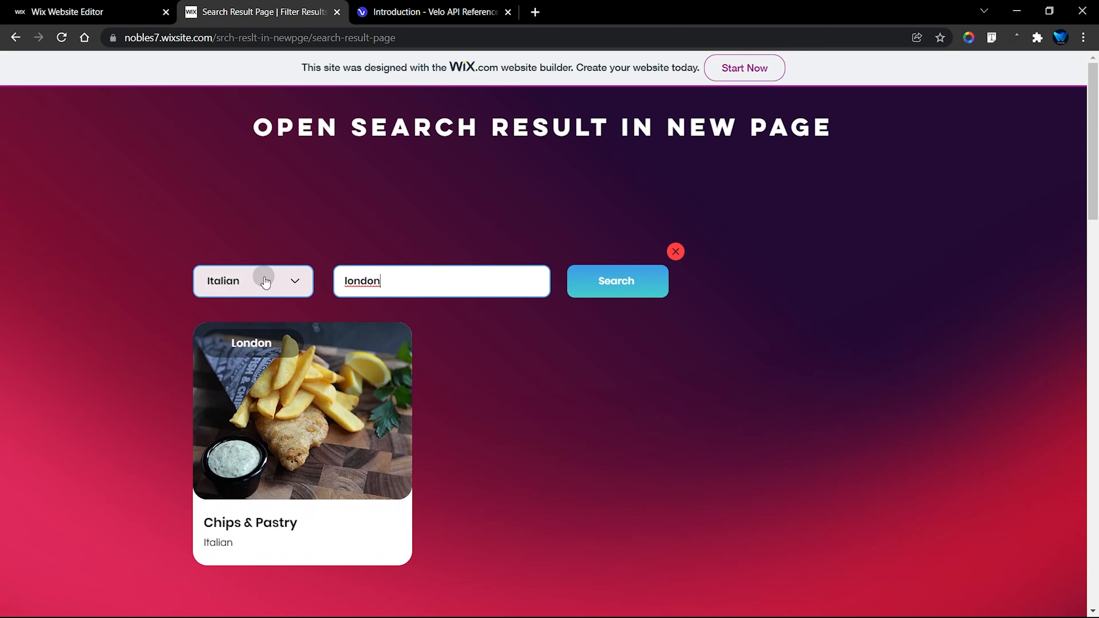
scroll(265, 282, "down", 2)
Step: Return to the Search Result Page code in the Wix editor and highlight the if block that shows clearFilter and filters dataset1
left_click(146, 5)
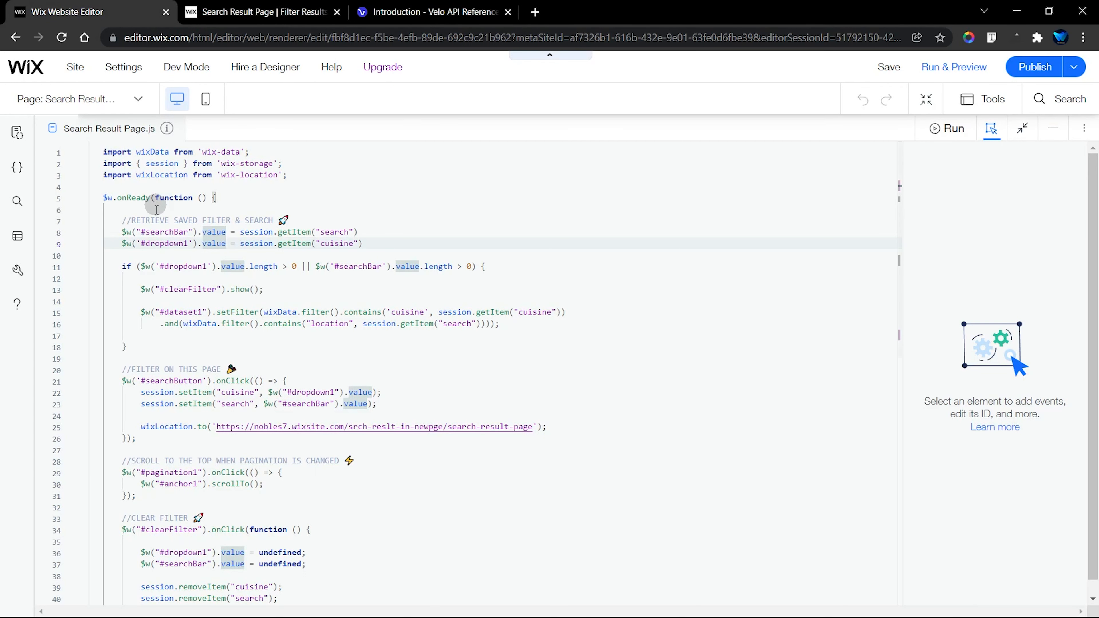
left_click_drag(122, 267, 142, 349)
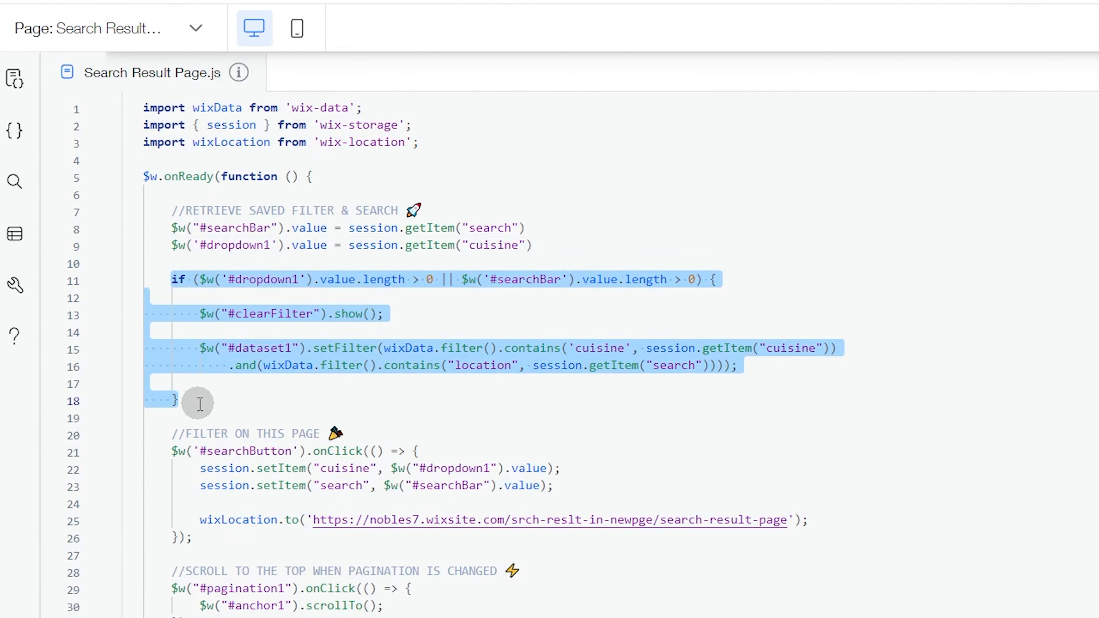
left_click(220, 400)
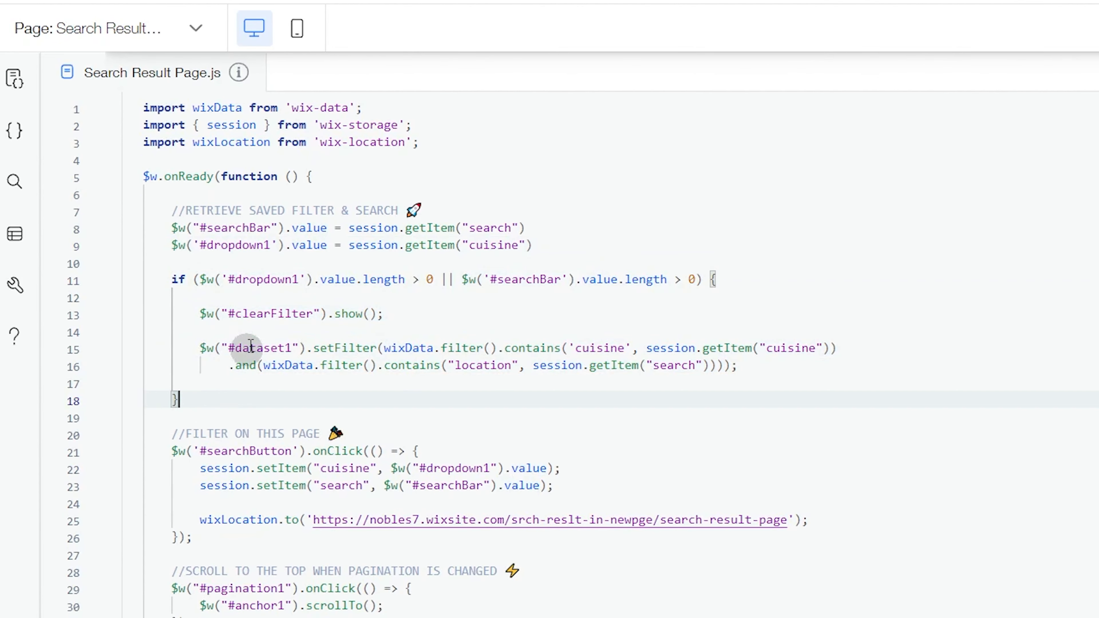
left_click_drag(178, 290, 206, 397)
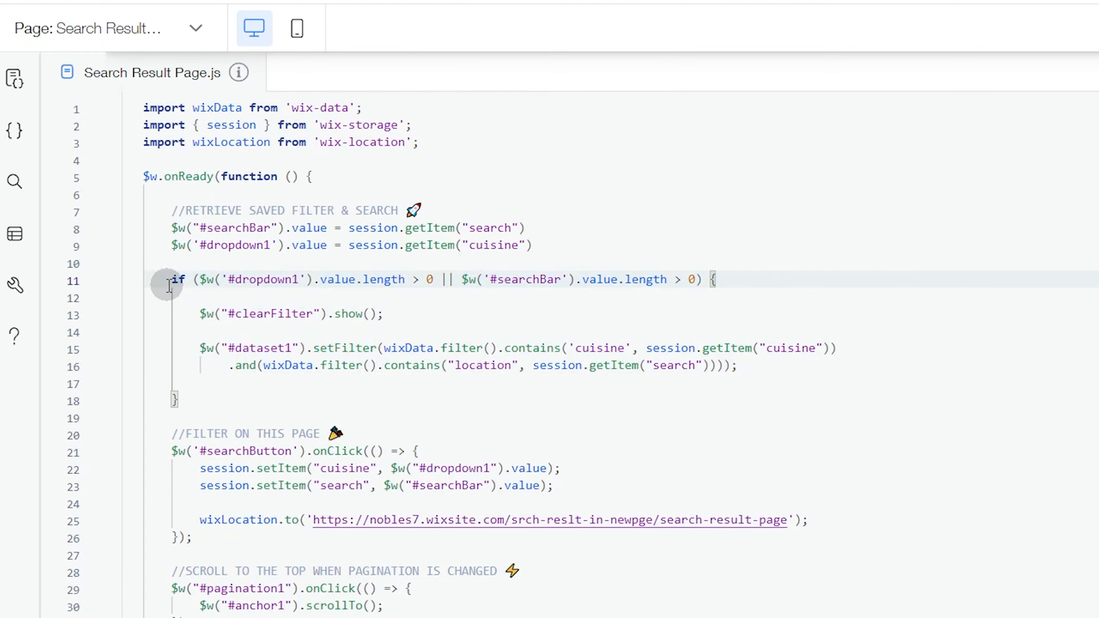
left_click(166, 280)
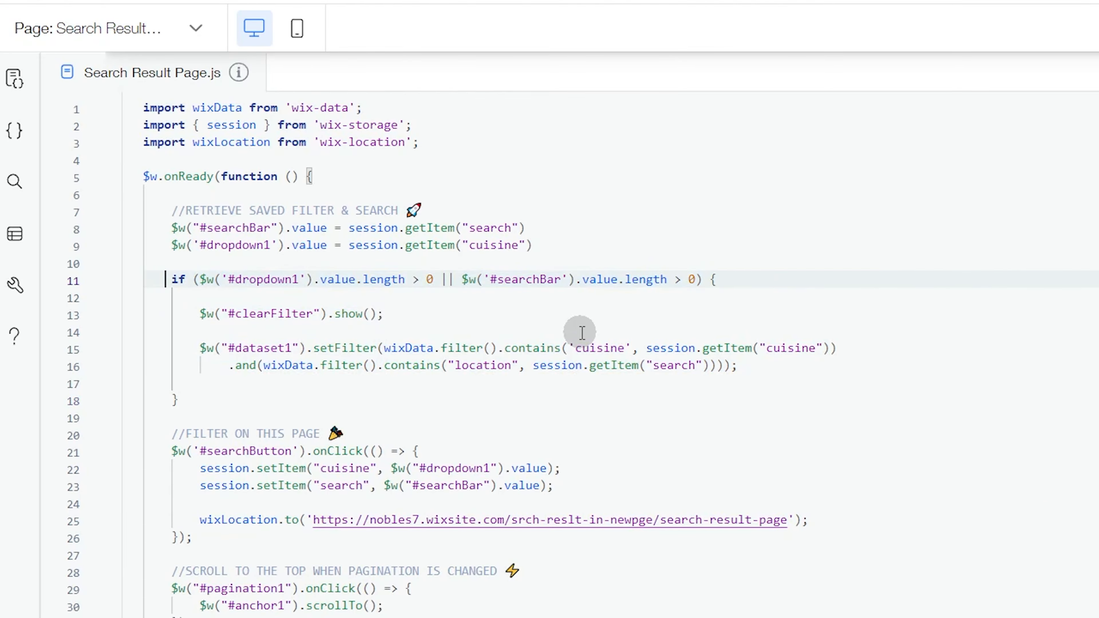
Step: Highlight the session.getItem("cuisine") call inside the dataset1 setFilter statement
mouse_move(650, 349)
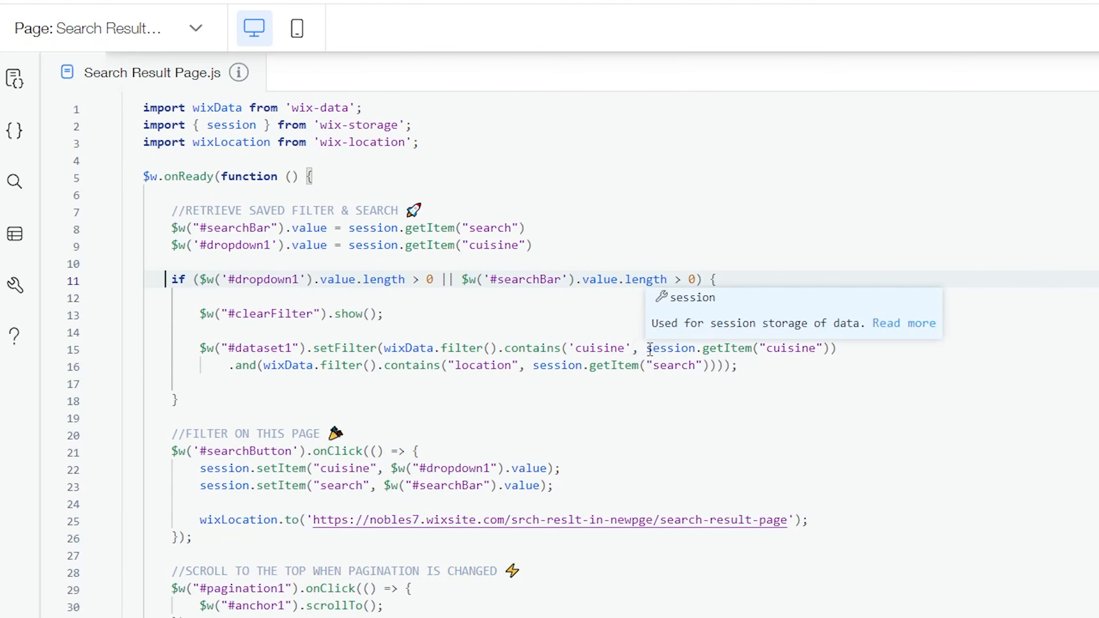
left_click_drag(649, 349, 831, 350)
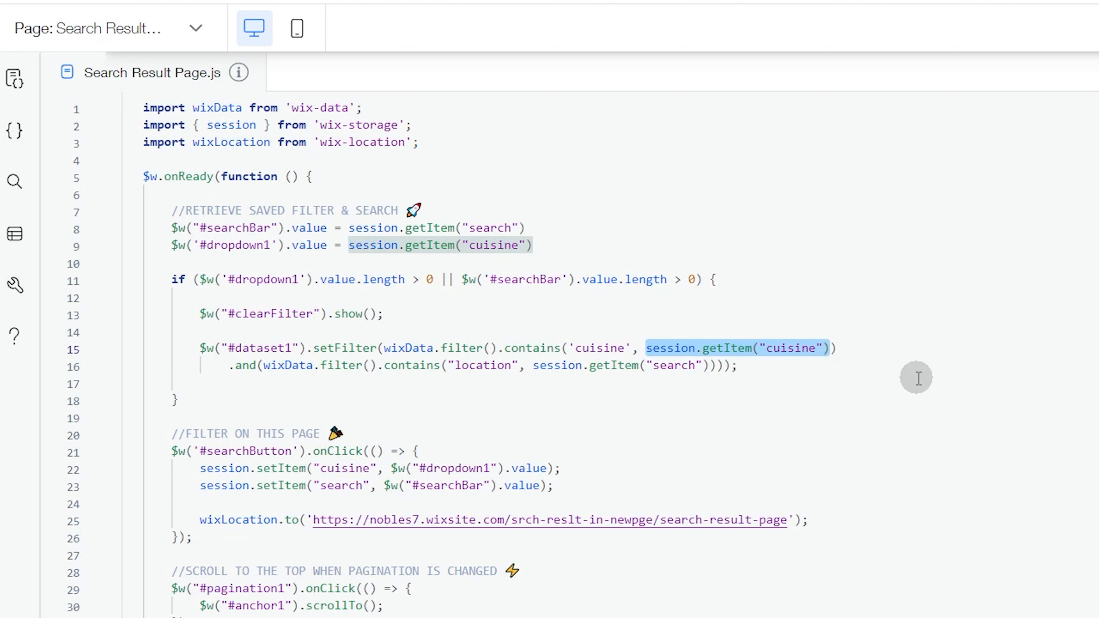